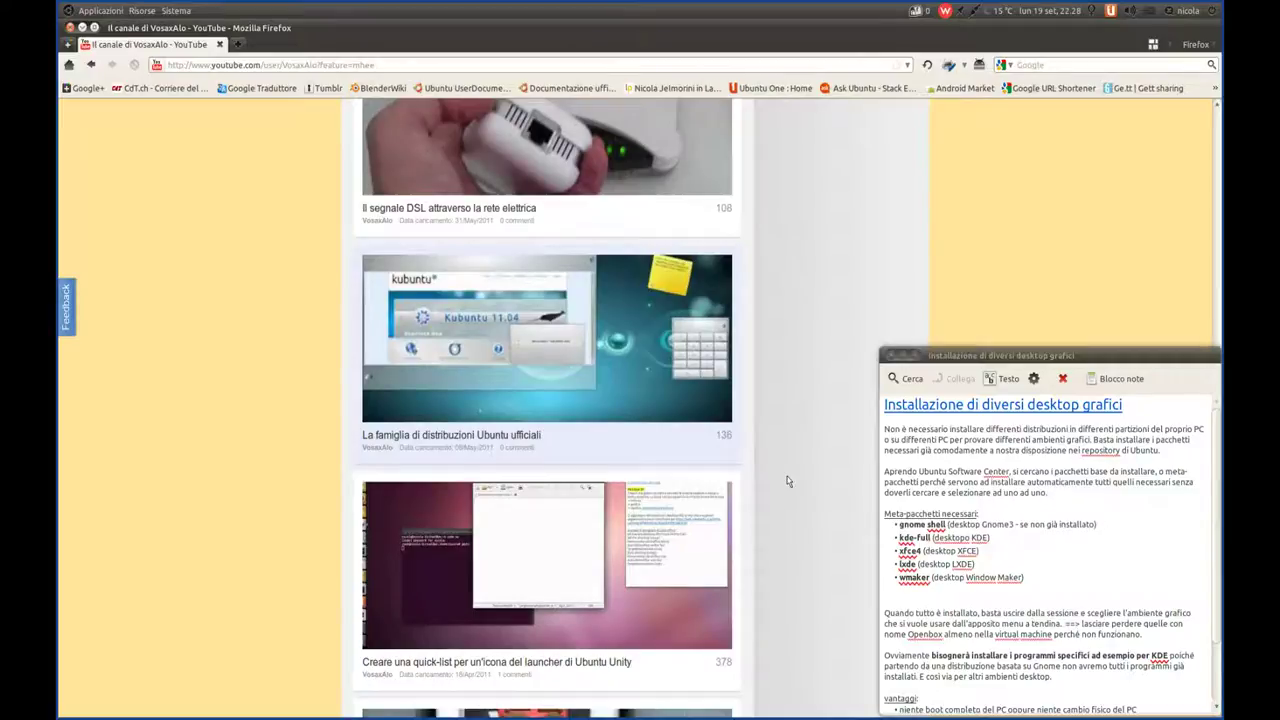
Step: Highlight the title of the note "Installazione di diversi desktop grafici" and clear the selection
left_click_drag(1149, 411, 882, 408)
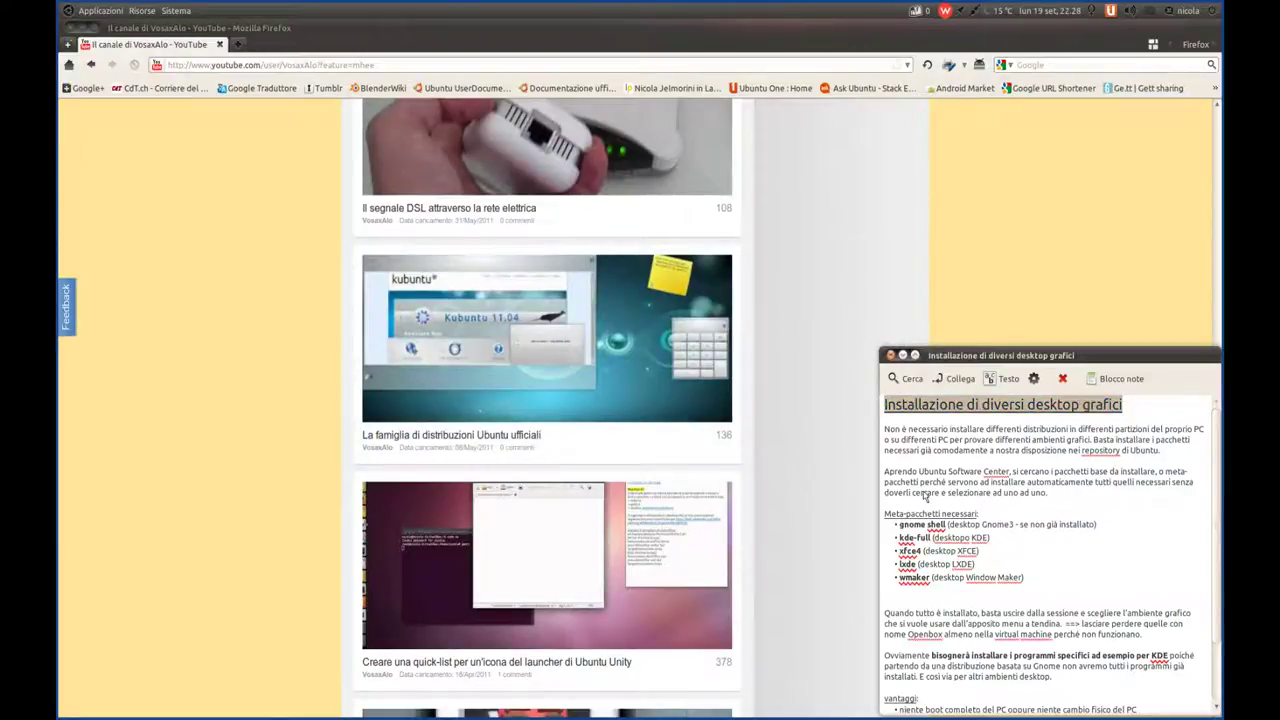
left_click(938, 456)
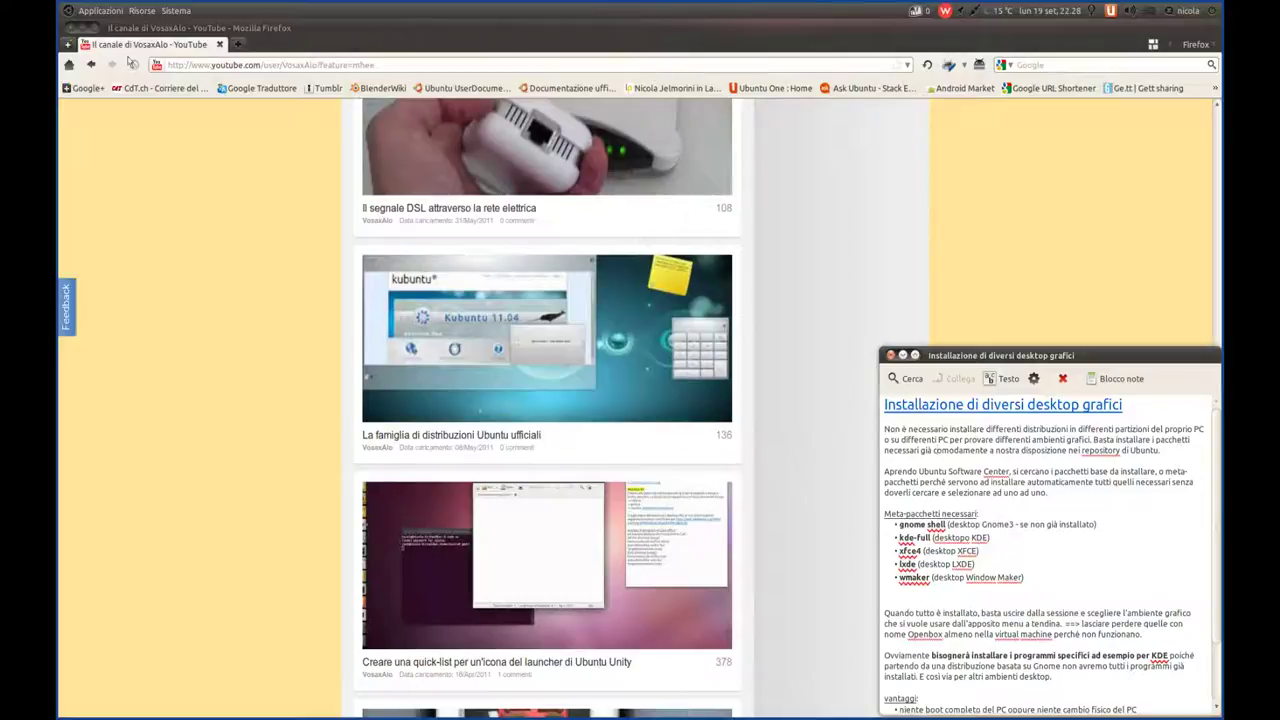
Step: Switch from the browser to the running Ubuntu 11.10 Oneiric clone in VirtualBox and cancel the system problem report
left_click(82, 29)
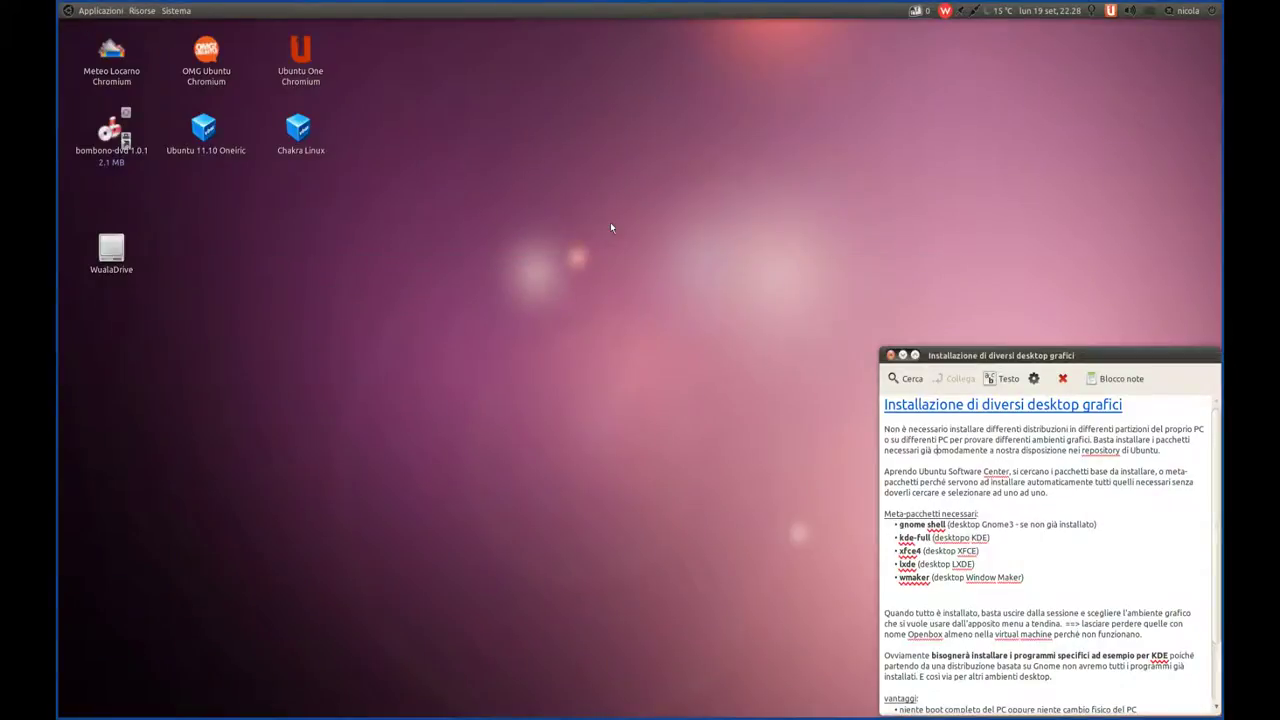
right_click(652, 672)
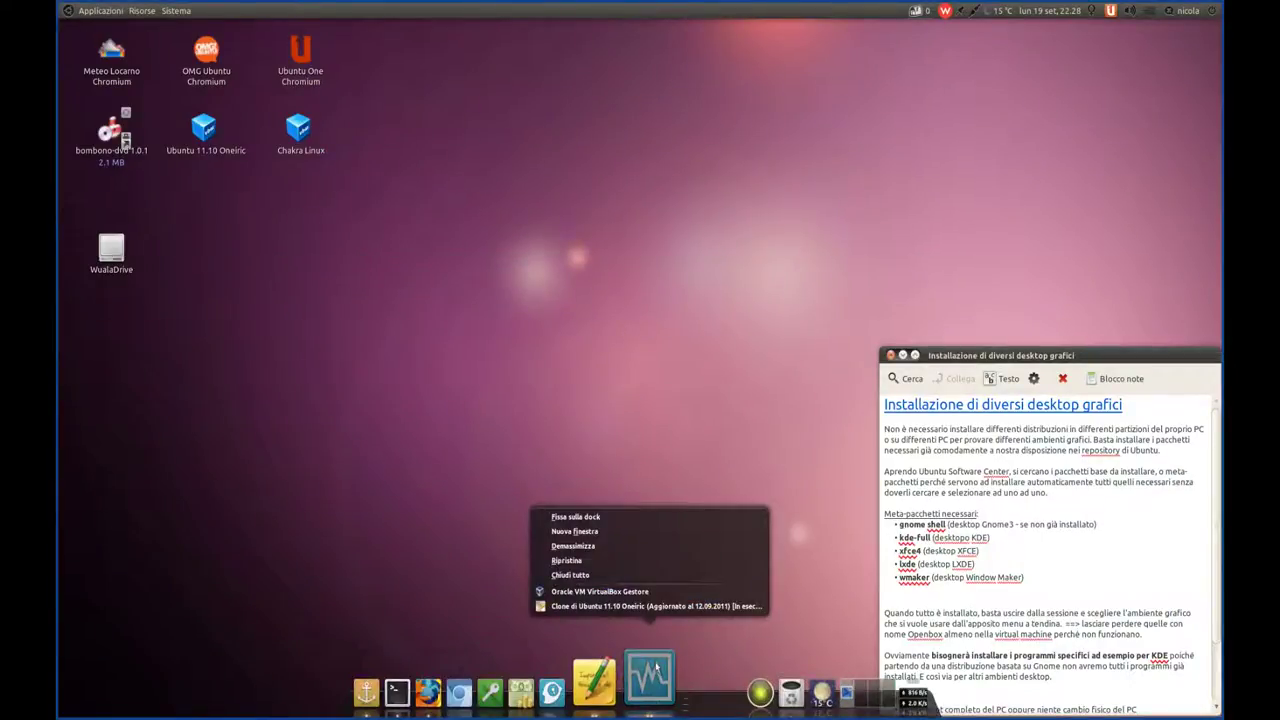
left_click(652, 606)
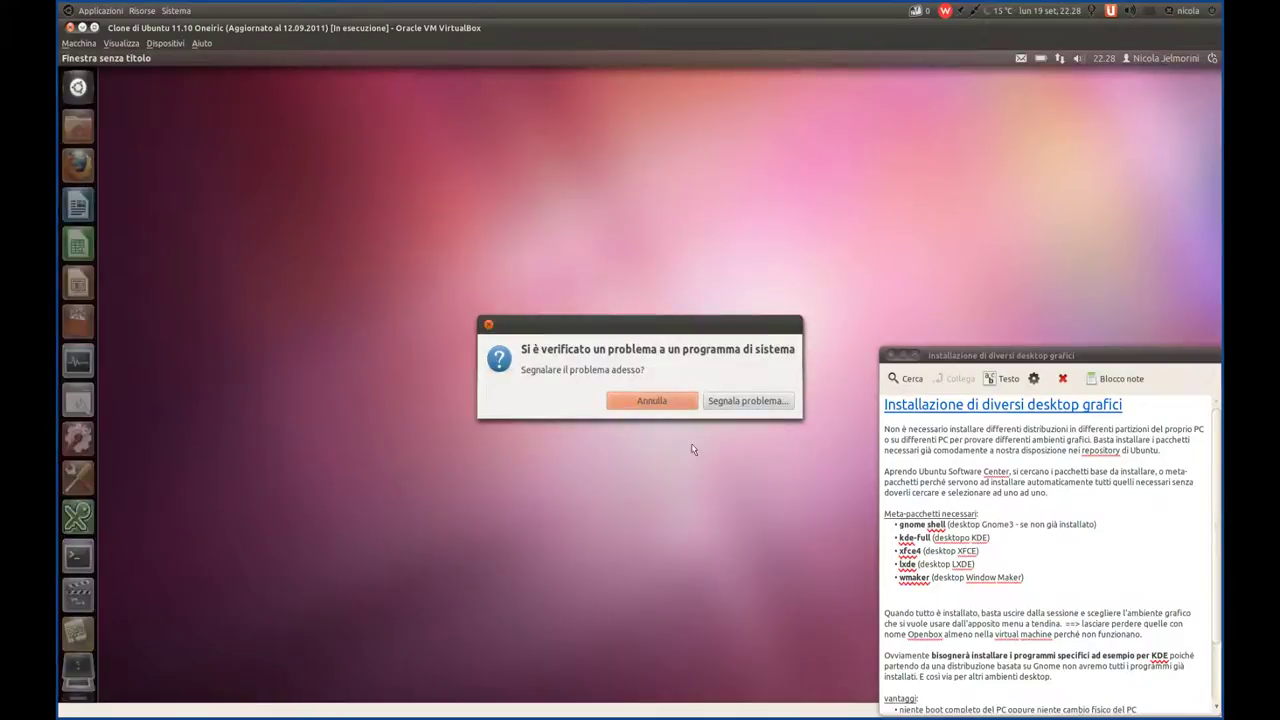
left_click(661, 401)
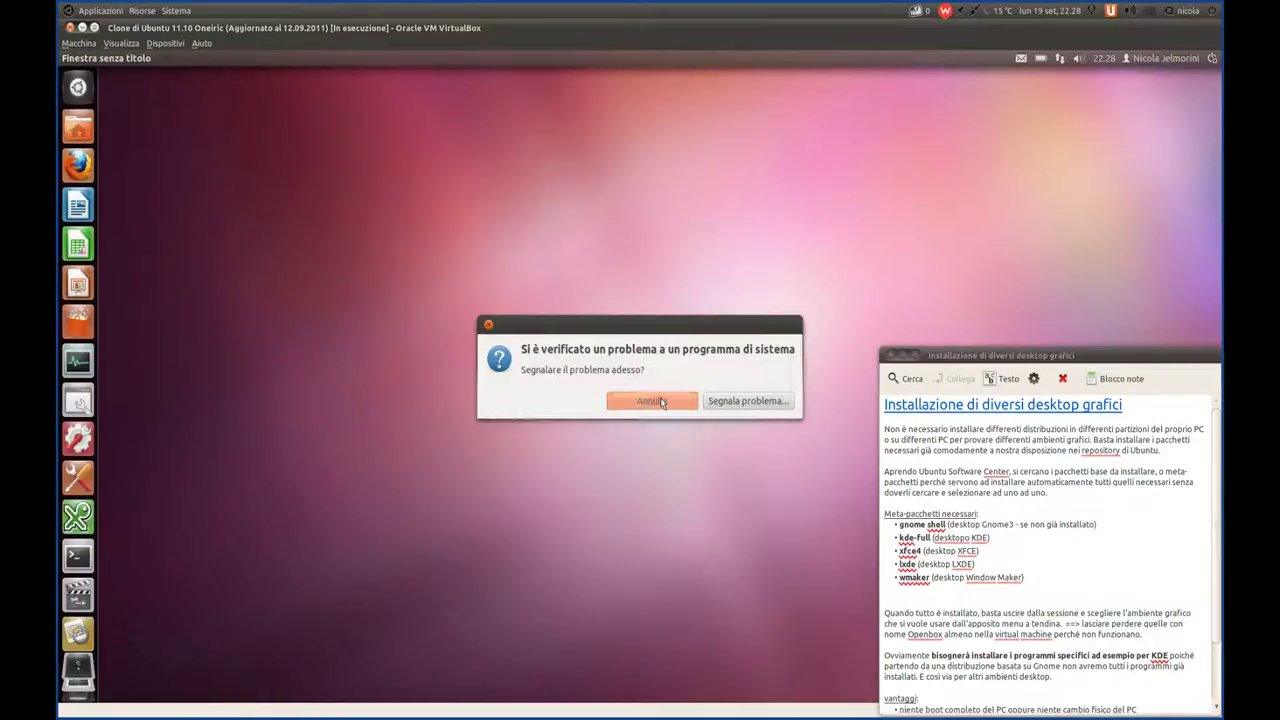
left_click(660, 401)
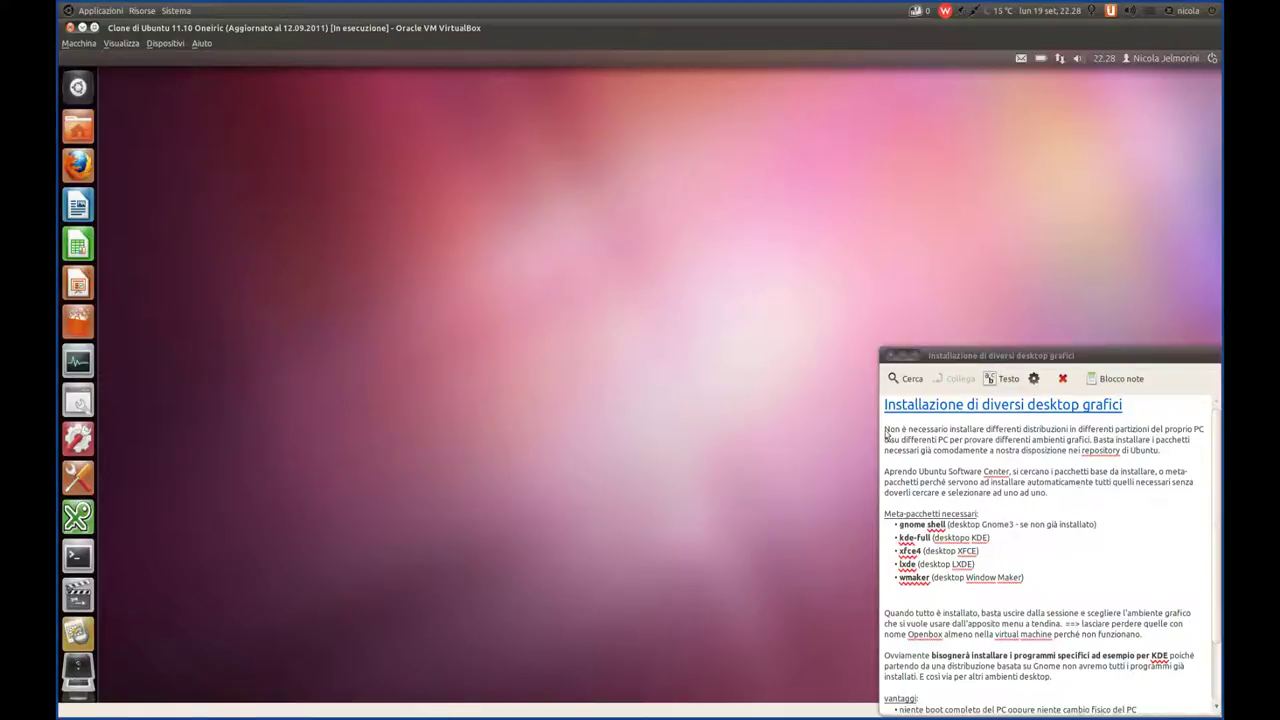
Step: Read through the note's introductory paragraphs on repository packages and Ubuntu Software Center meta-packages, highlighting each passage
left_click_drag(885, 434, 1095, 444)
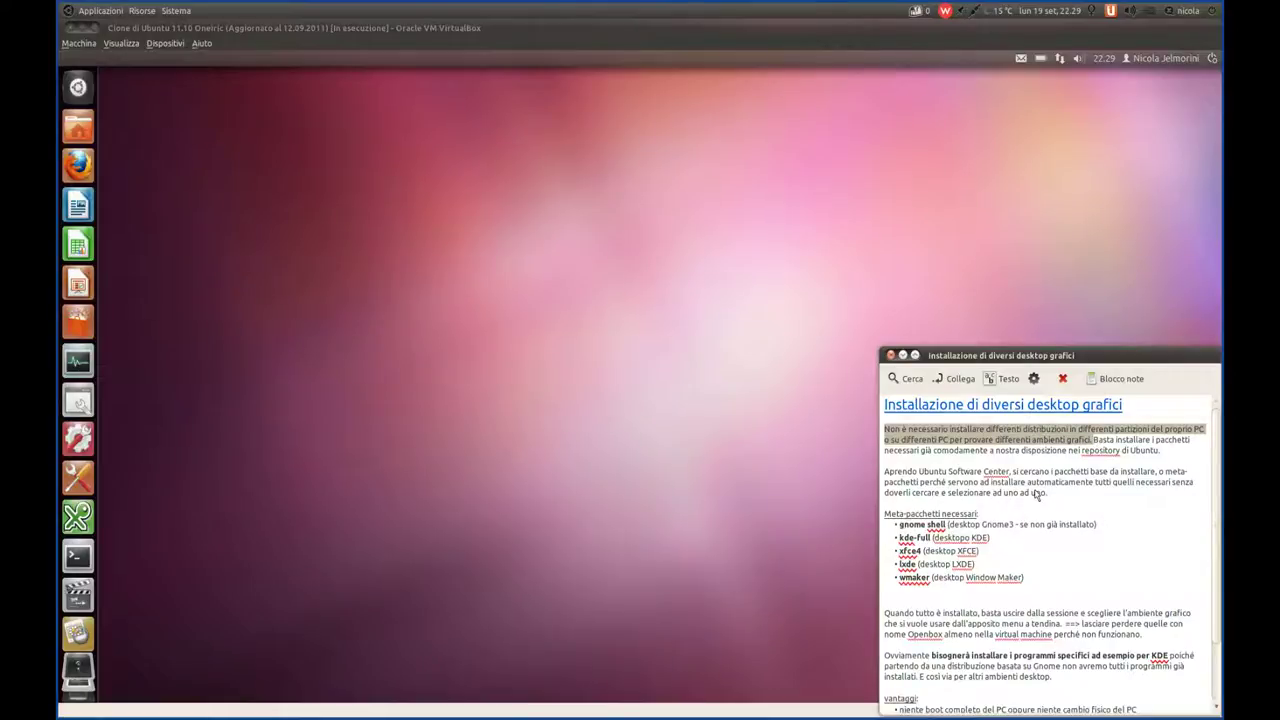
left_click(1095, 444)
left_click_drag(1095, 443, 1174, 457)
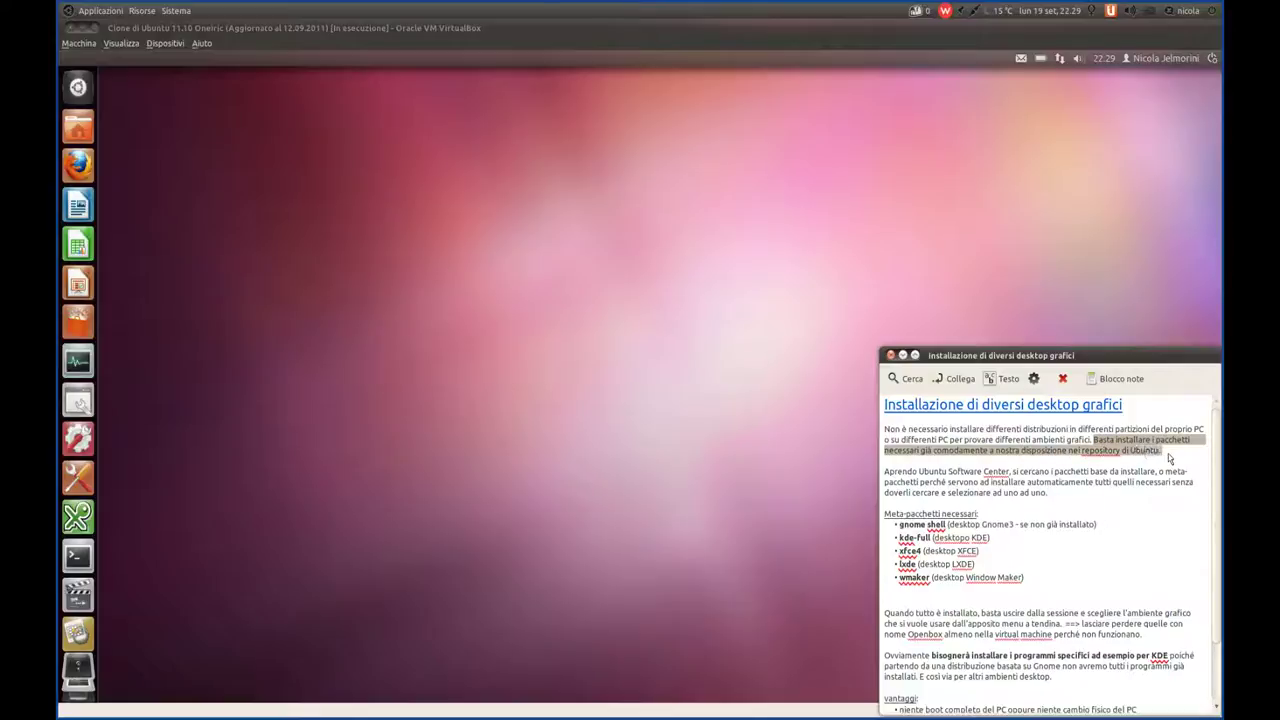
left_click(1176, 458)
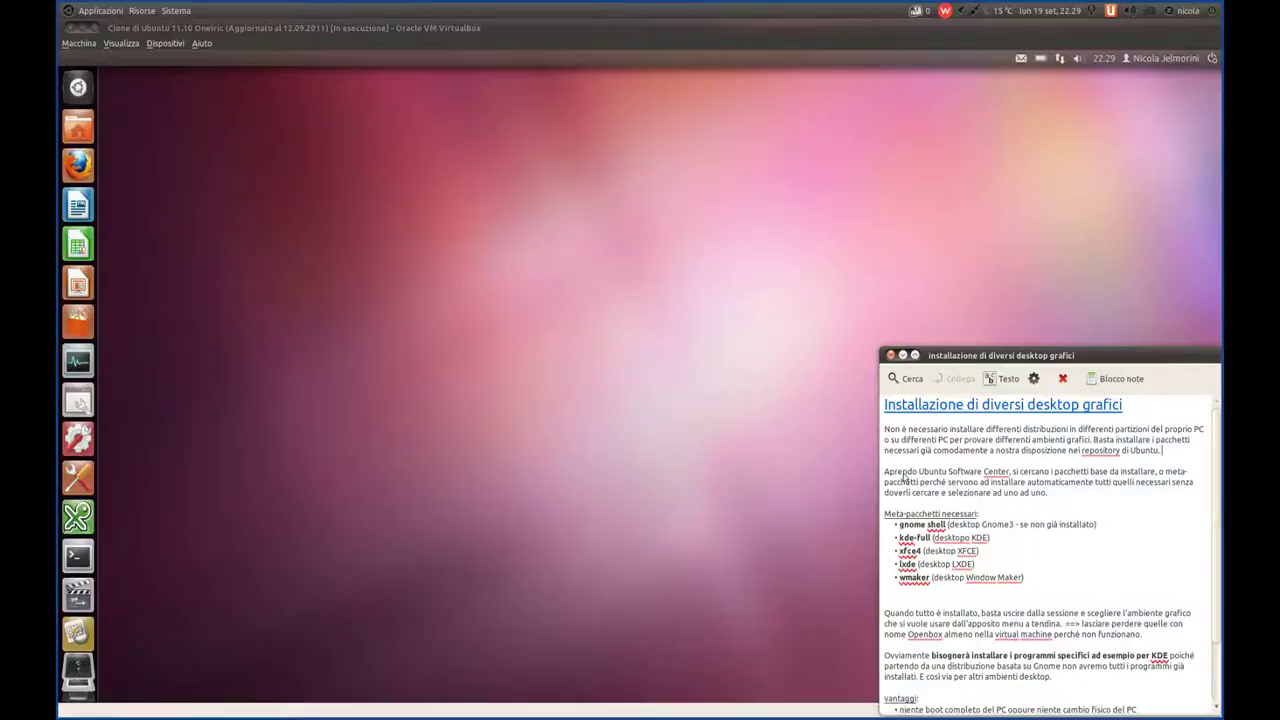
left_click(445, 29)
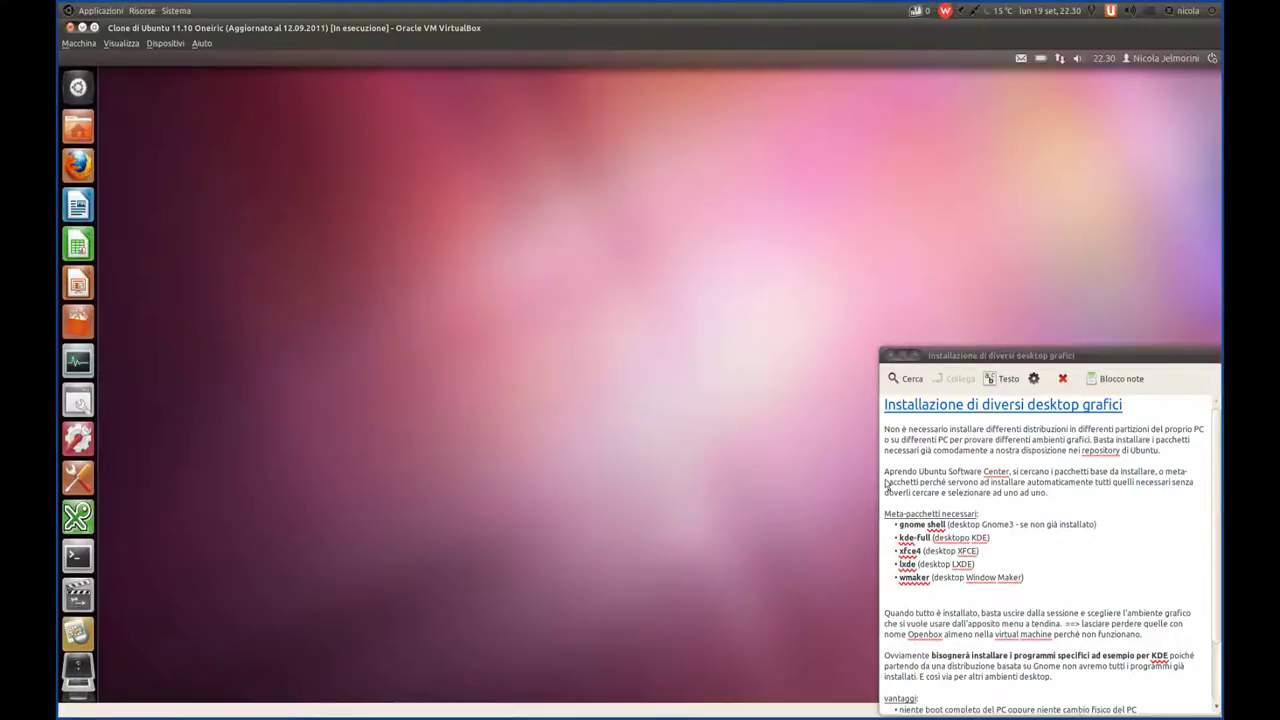
left_click_drag(886, 475, 1167, 502)
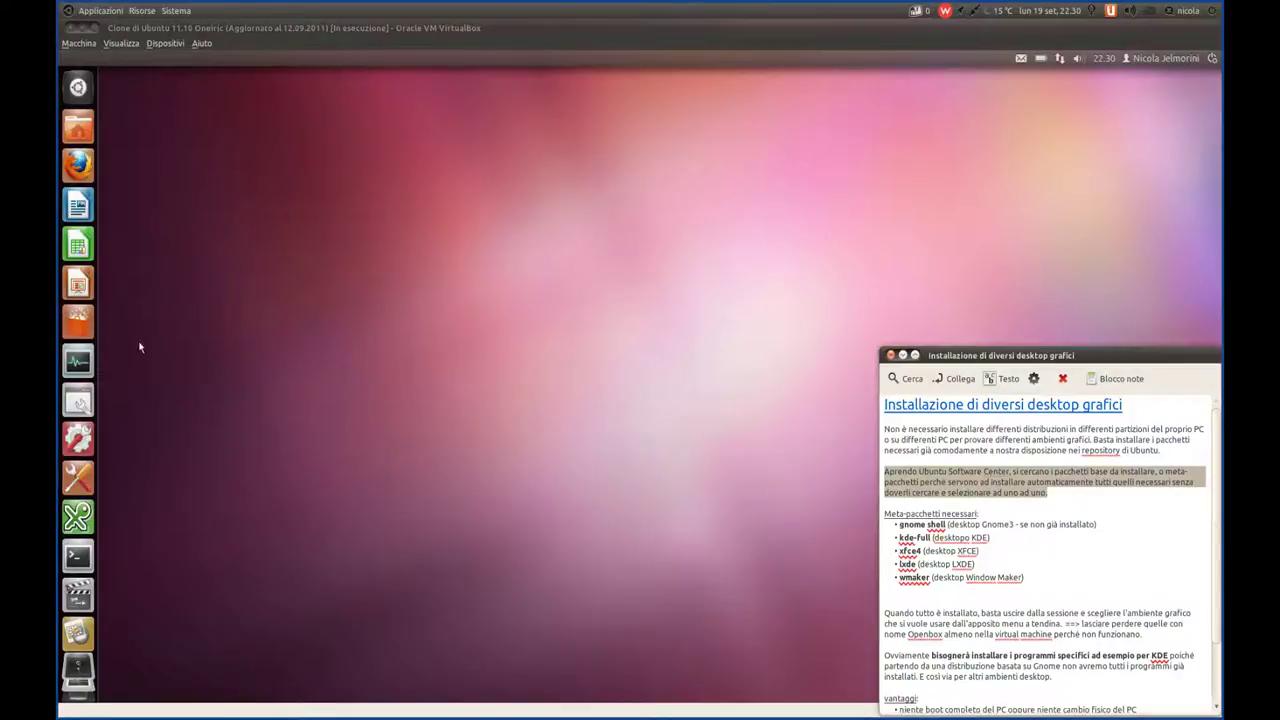
Step: Open Ubuntu Software Center in the virtual machine and shift its window away from the note
left_click(90, 323)
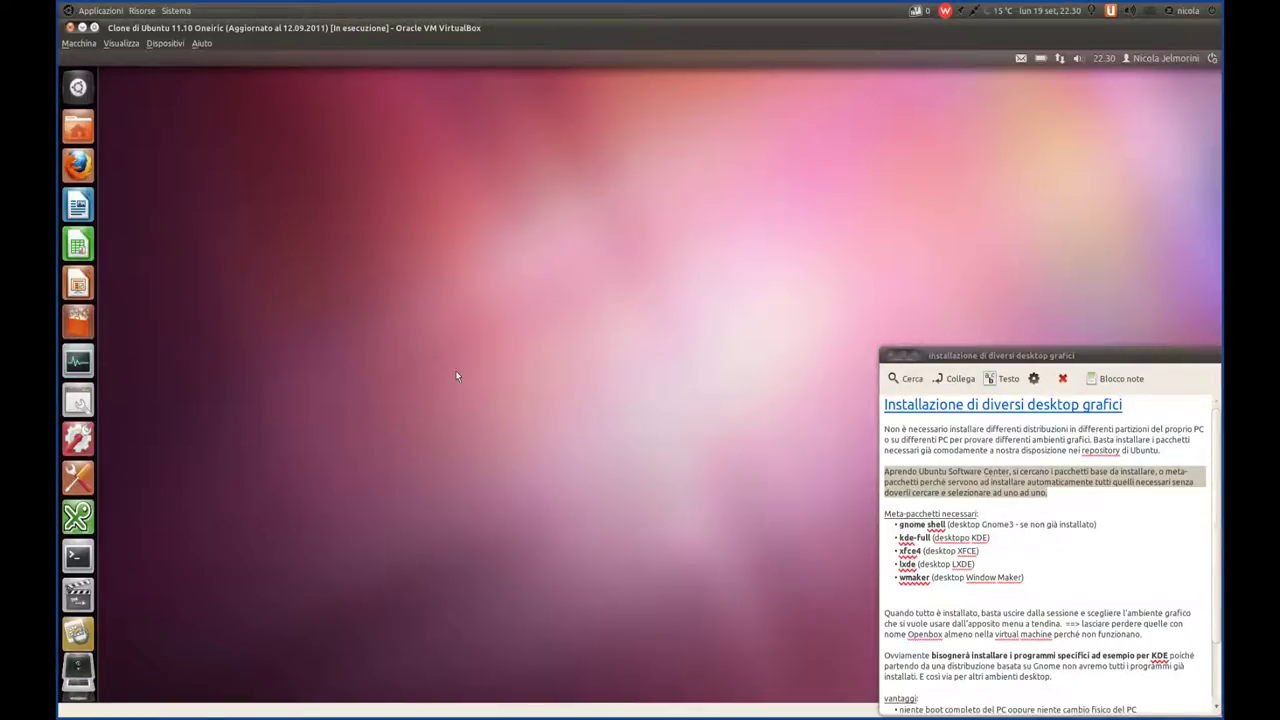
scroll(1037, 566, "down", 3)
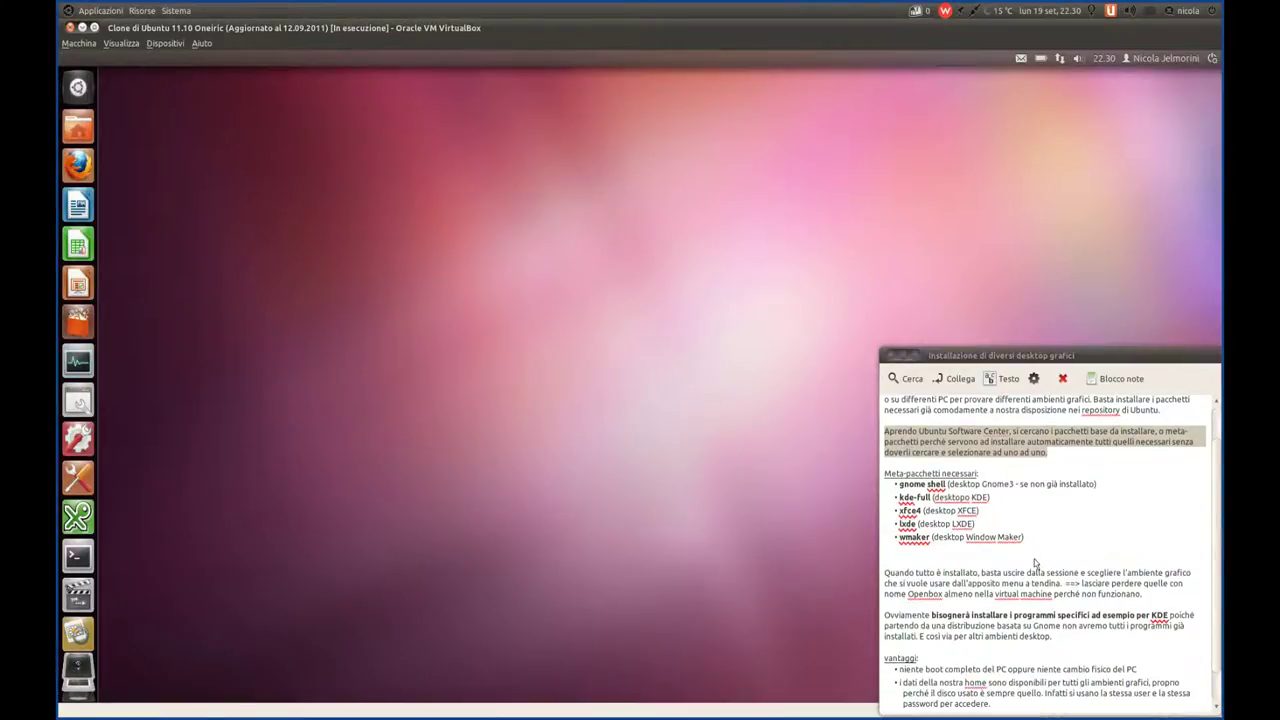
left_click(984, 441)
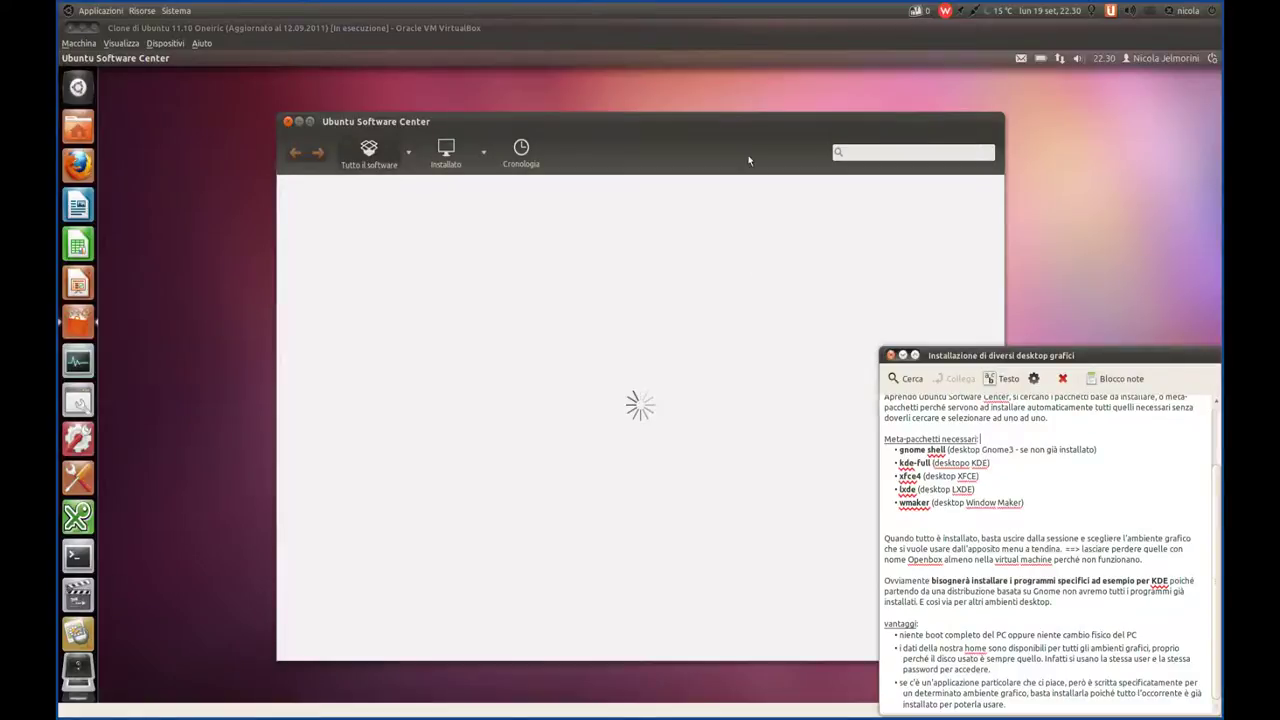
left_click_drag(752, 126, 640, 96)
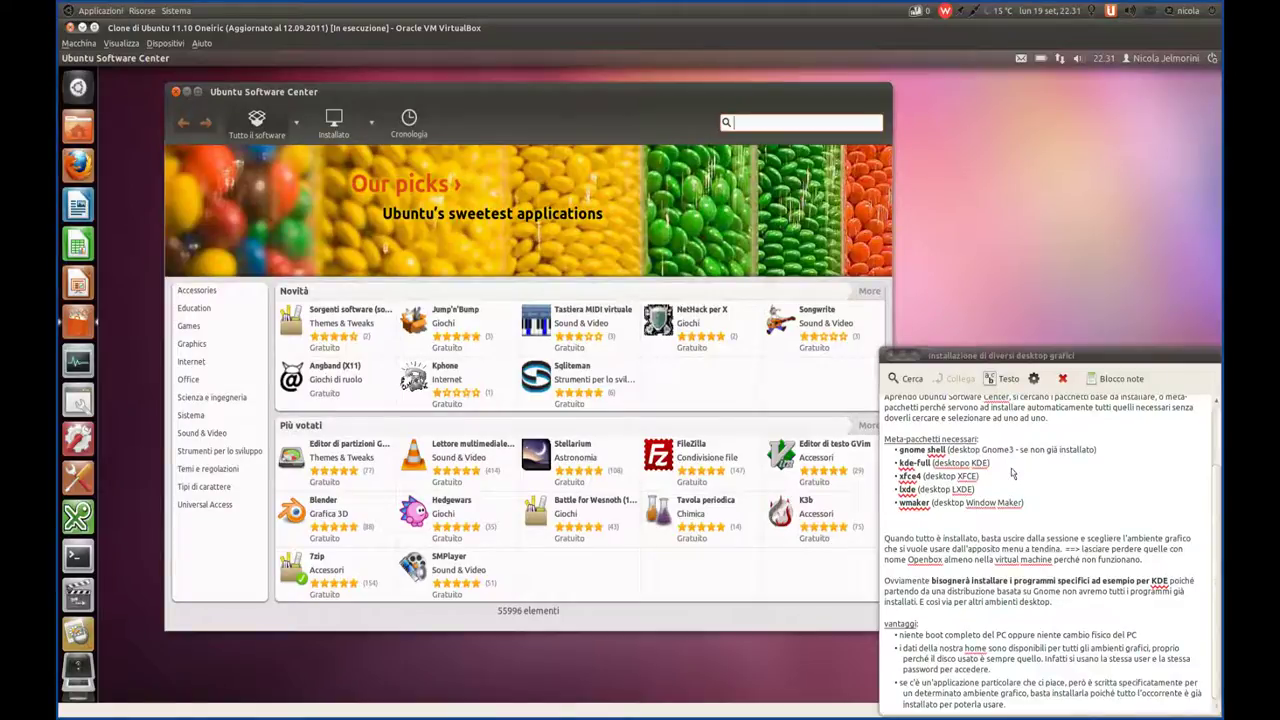
Step: Highlight the kde-full entry in the note's meta-package list, and clear the selection
left_click(1010, 468)
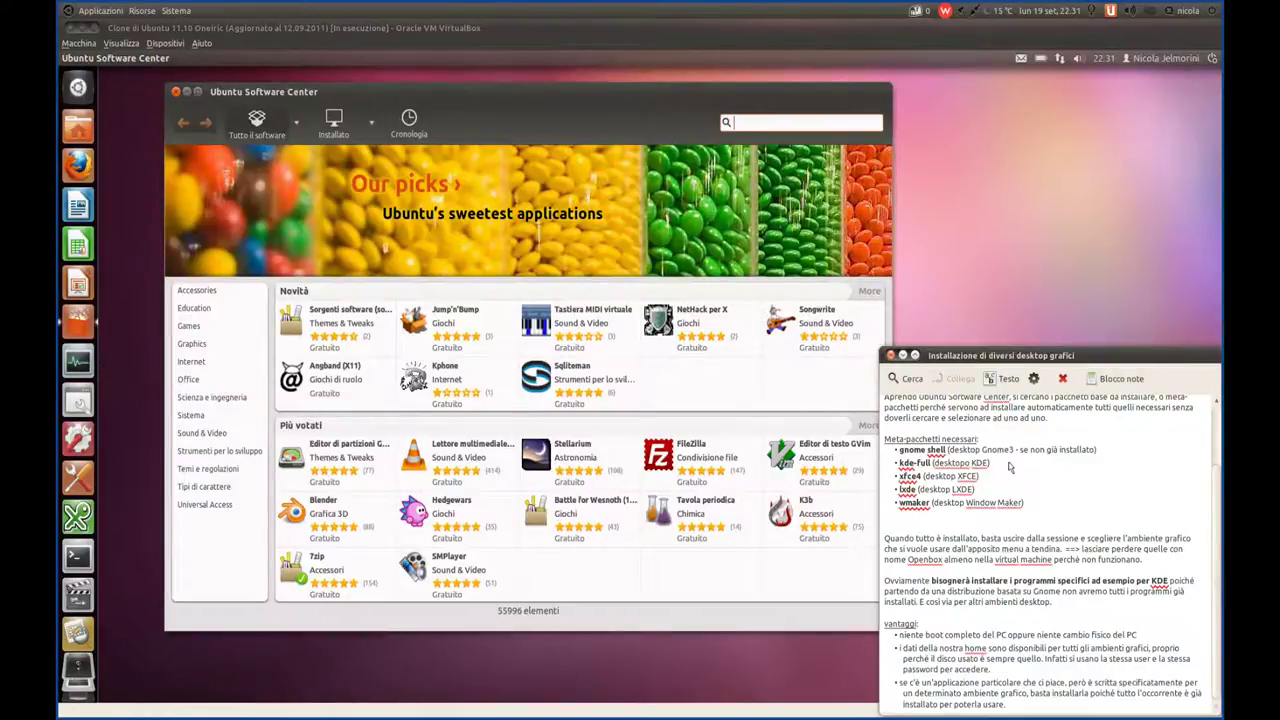
left_click_drag(1000, 465, 906, 465)
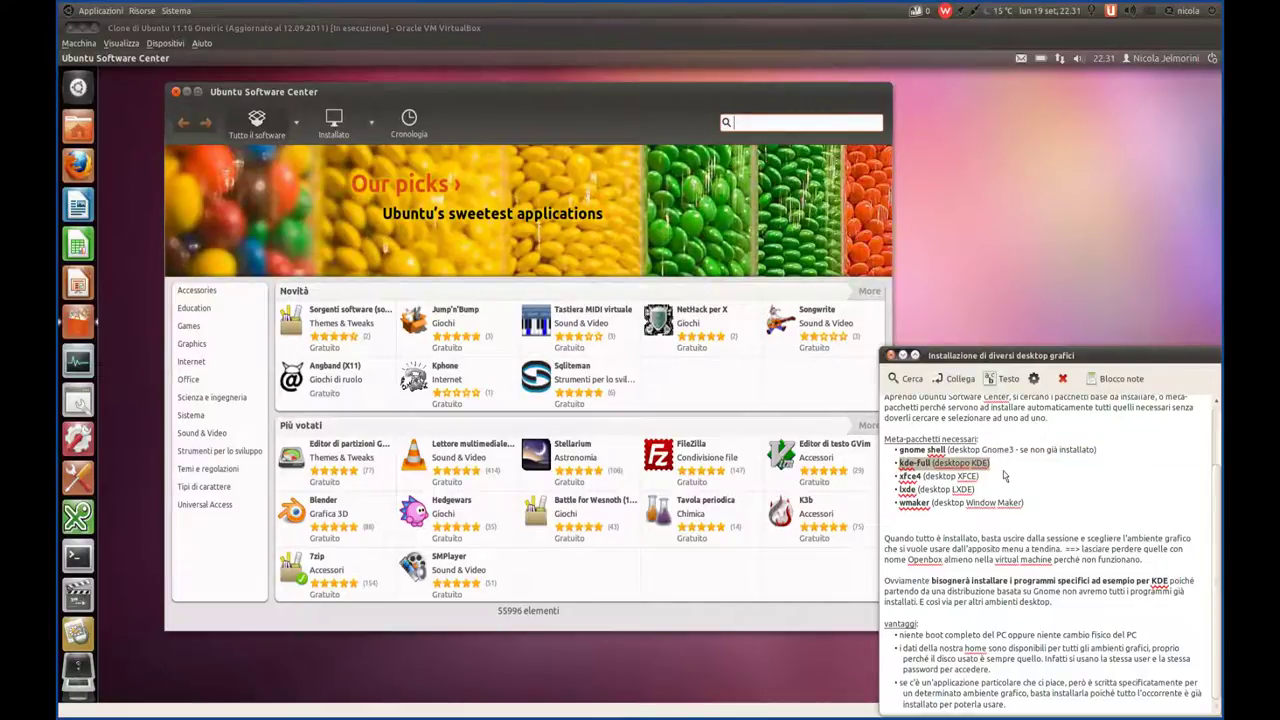
left_click(1005, 476)
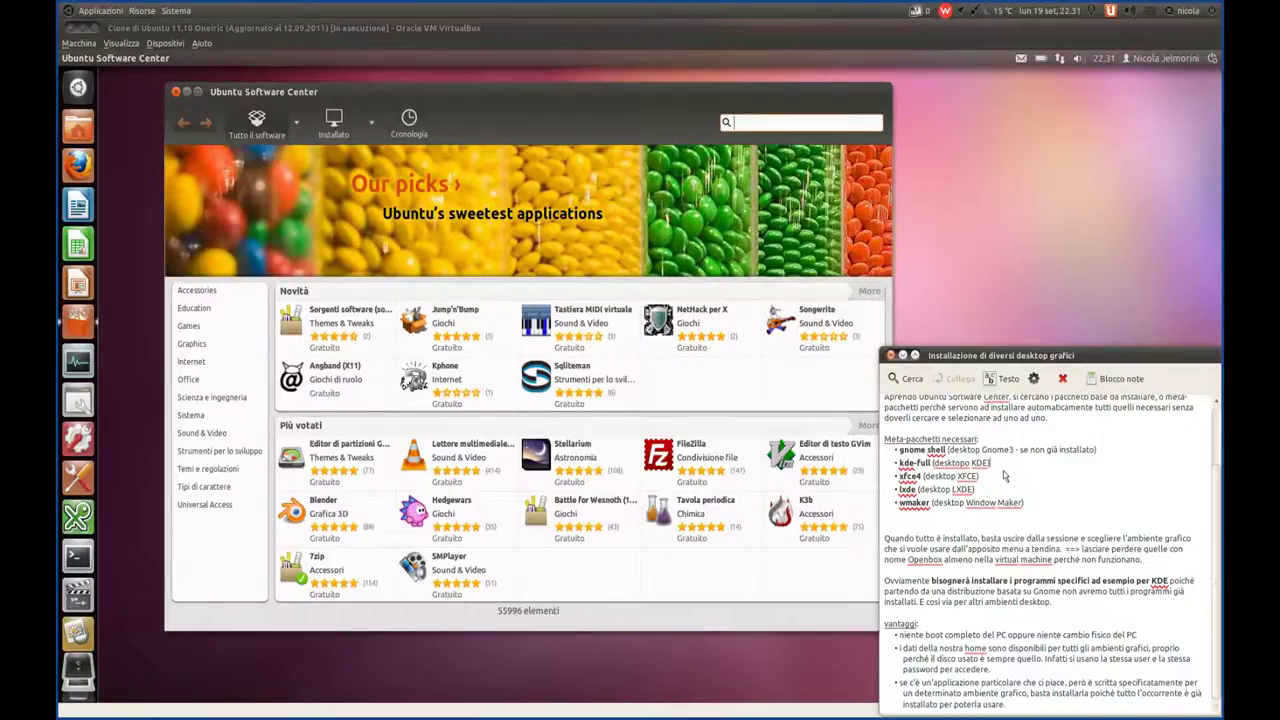
Step: Move the Software Center window fully clear of the note and highlight the gnome shell meta-package entry
left_click_drag(493, 88, 441, 70)
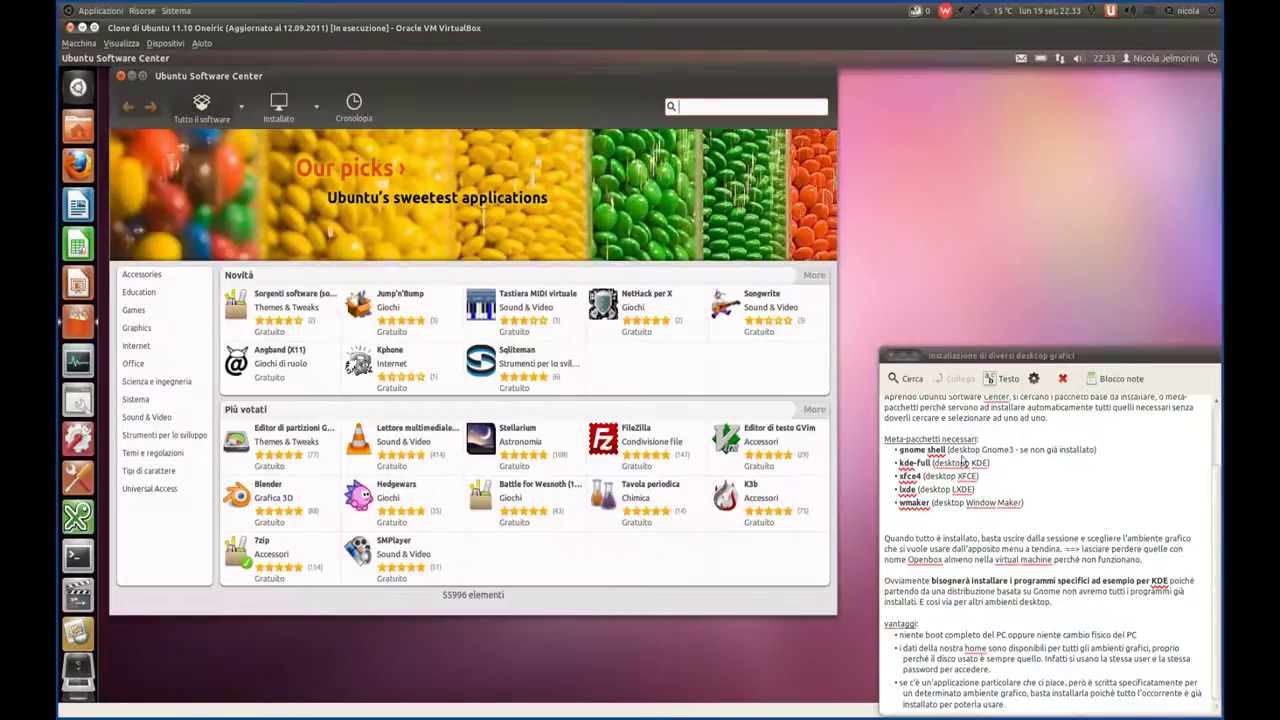
left_click_drag(1099, 449, 955, 452)
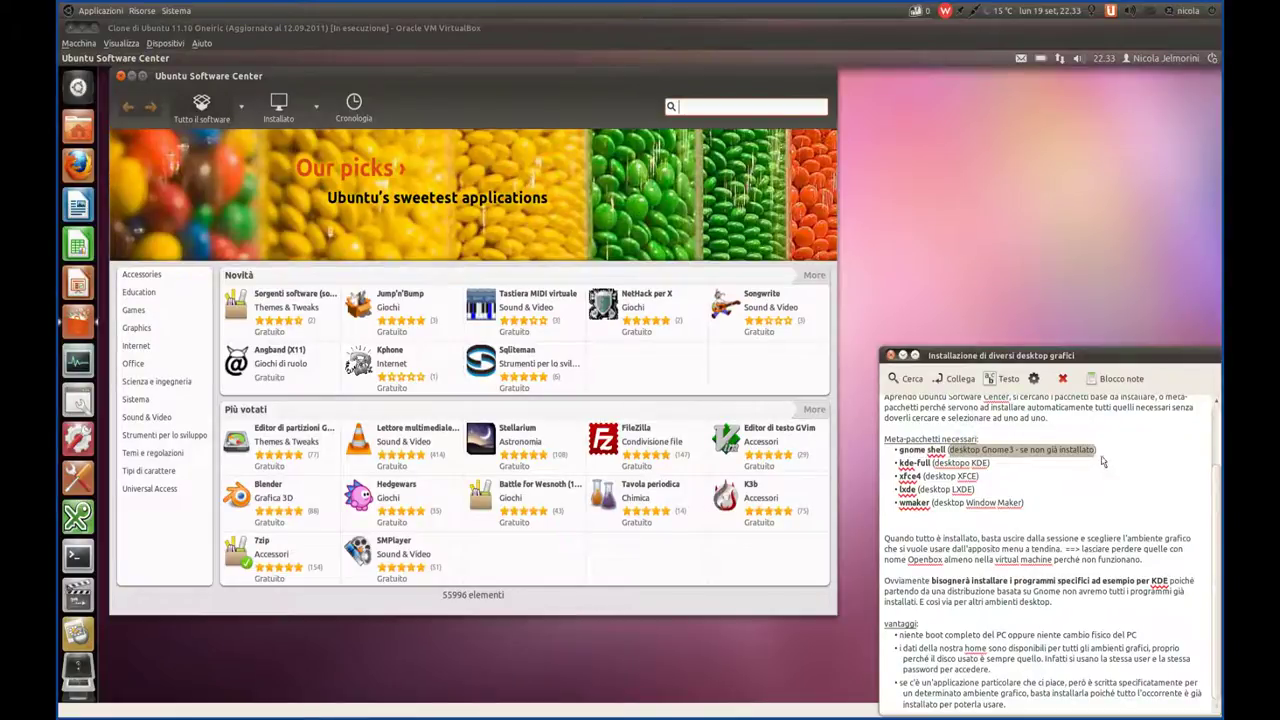
left_click(980, 451)
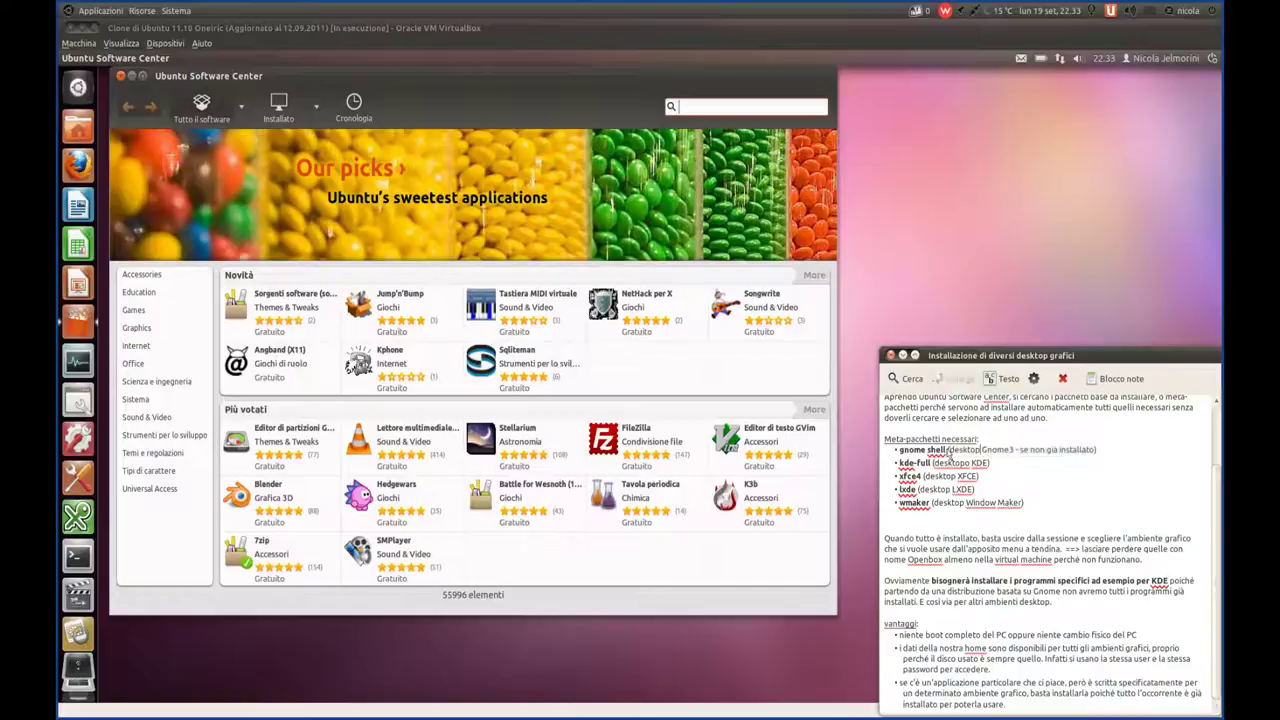
left_click_drag(947, 451, 898, 451)
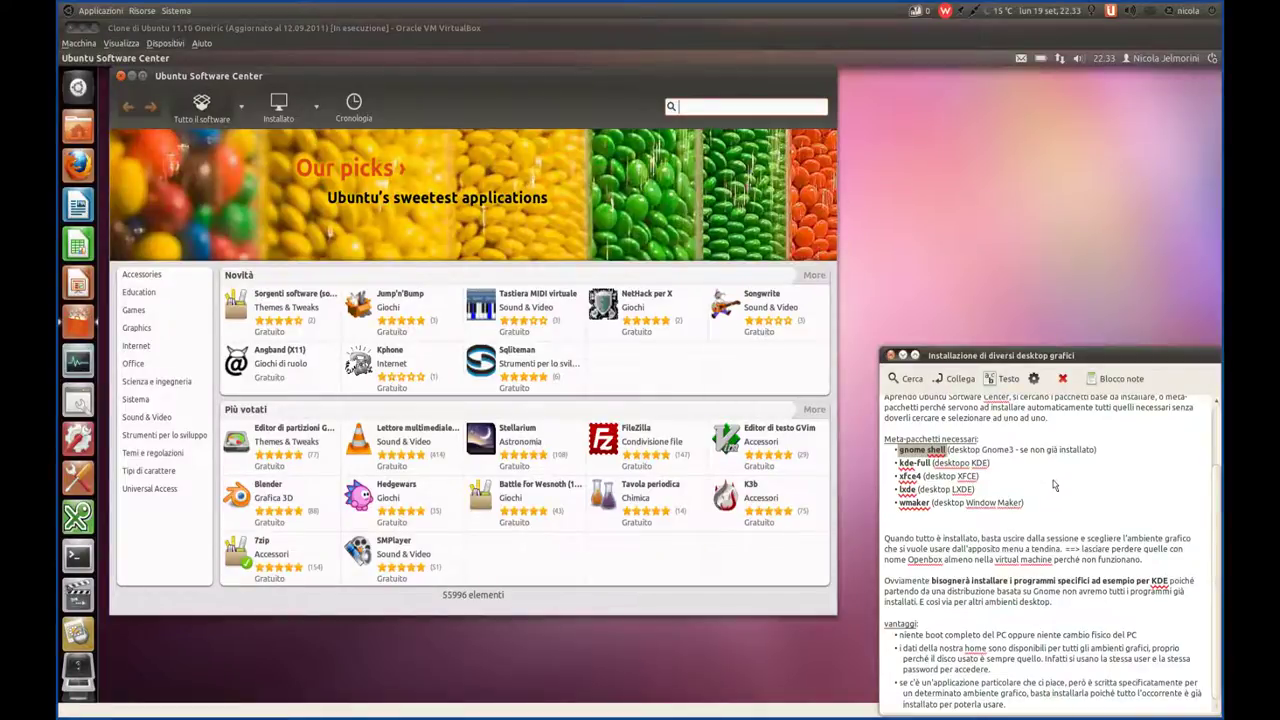
Step: Search Ubuntu Software Center for "gnome shell", view the GNOME Shell details page, and return to the results
left_click(692, 110)
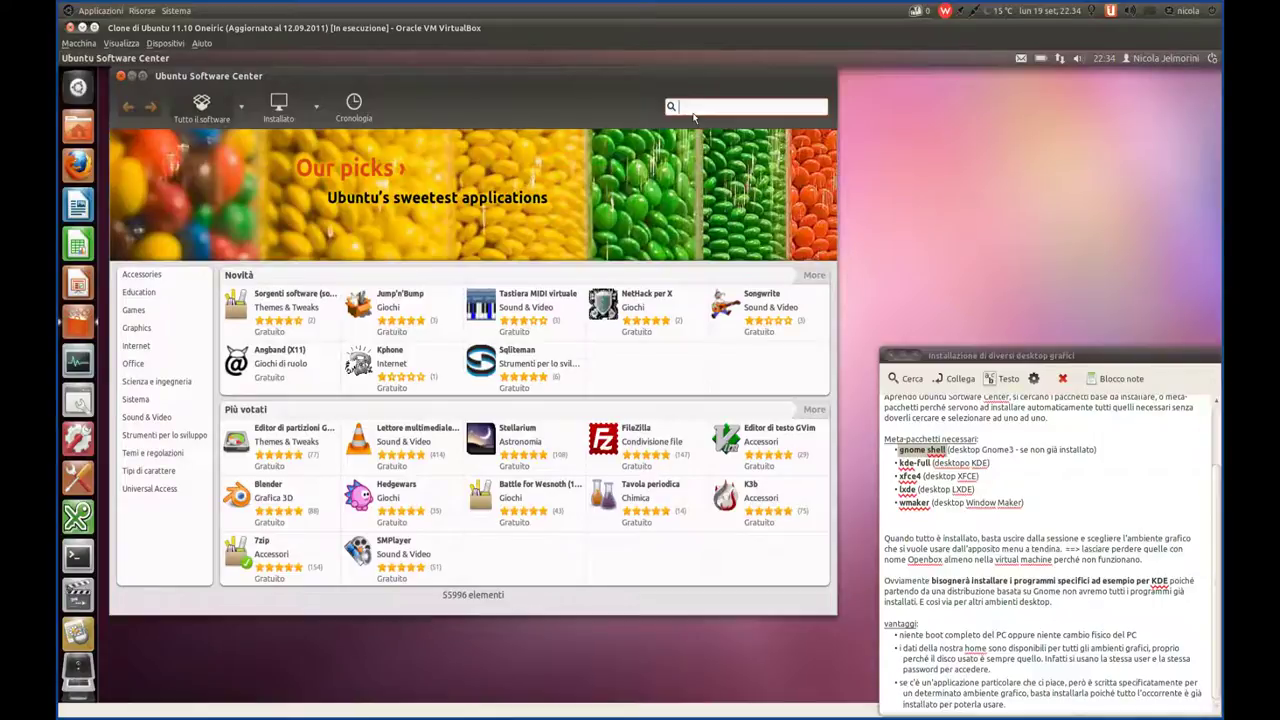
type("gnome shell")
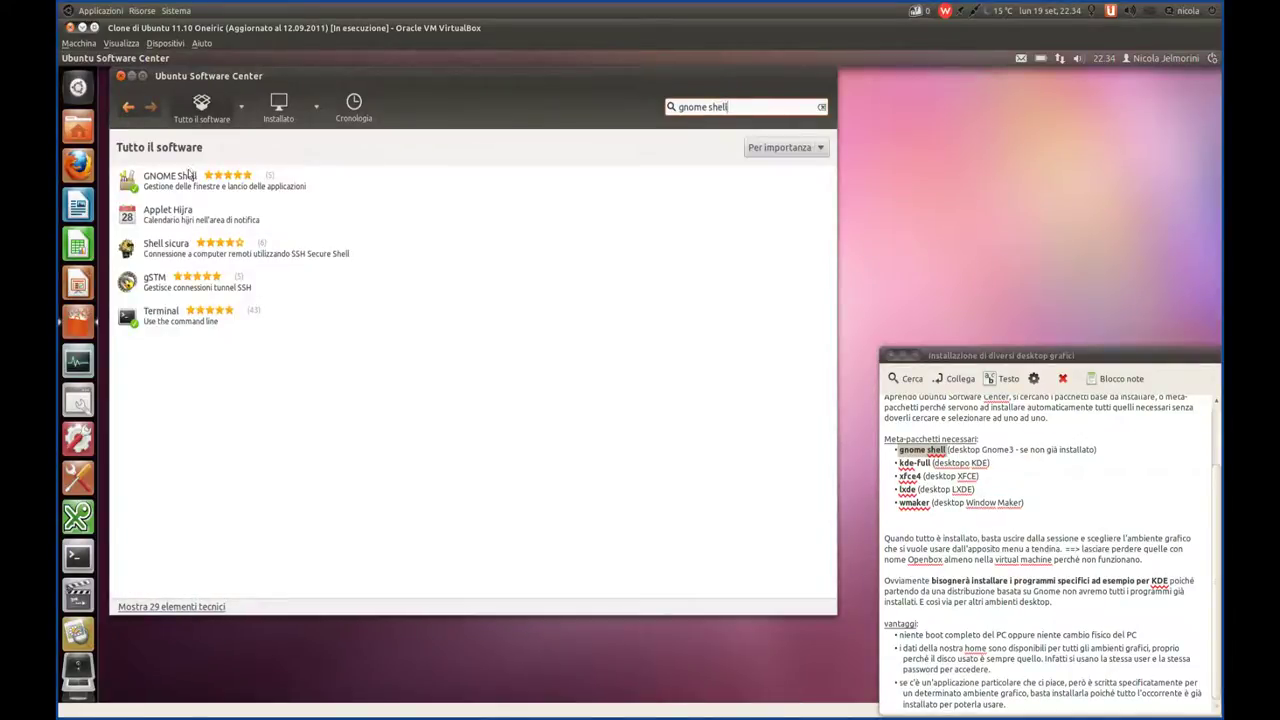
left_click(200, 196)
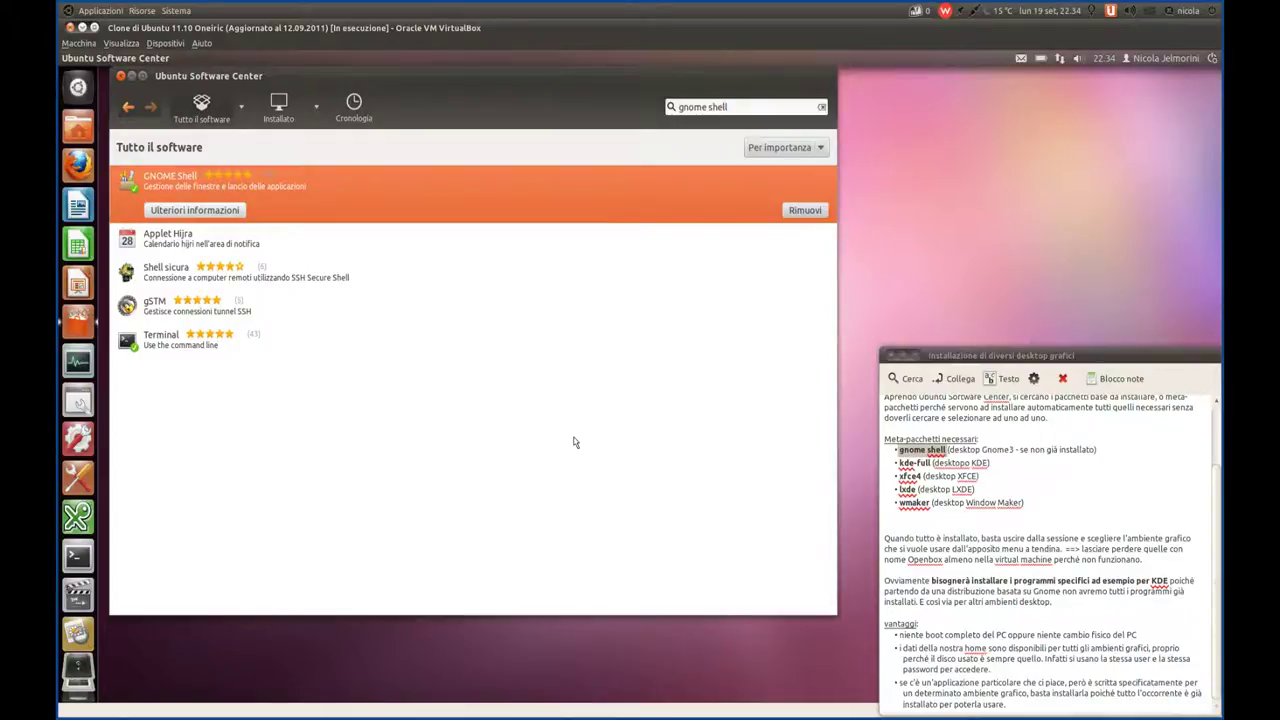
key("Return")
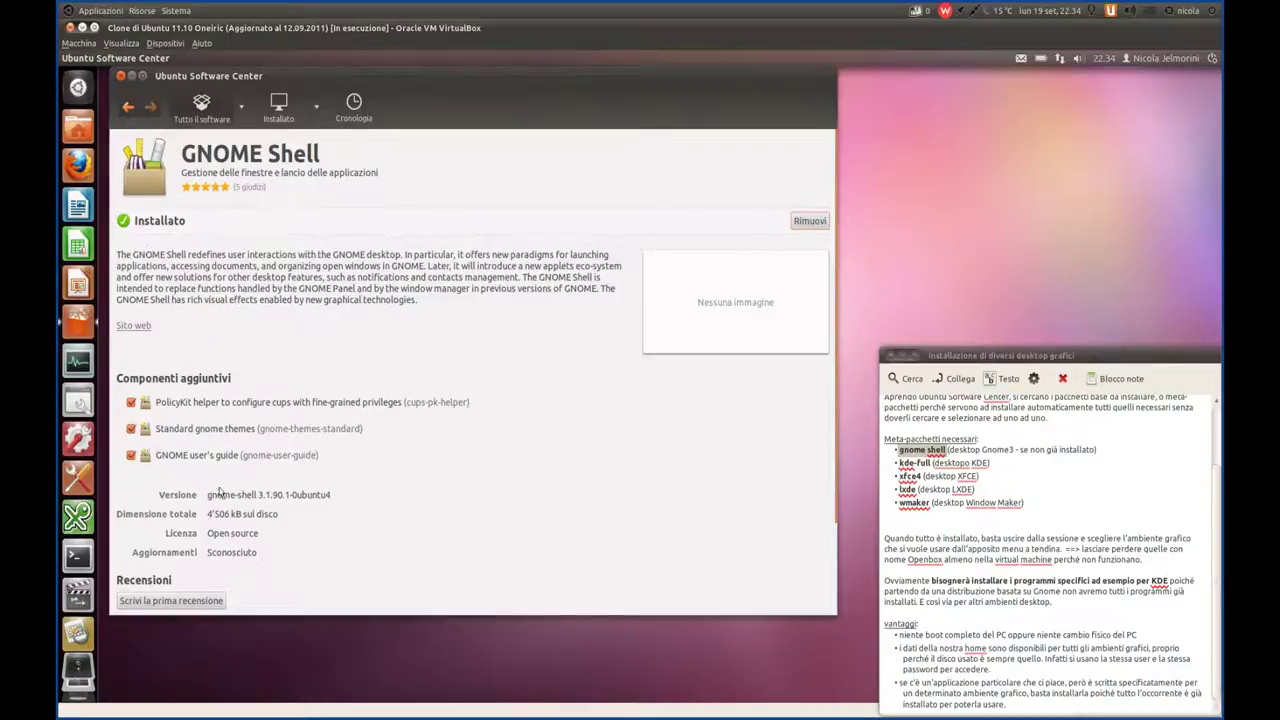
left_click(129, 107)
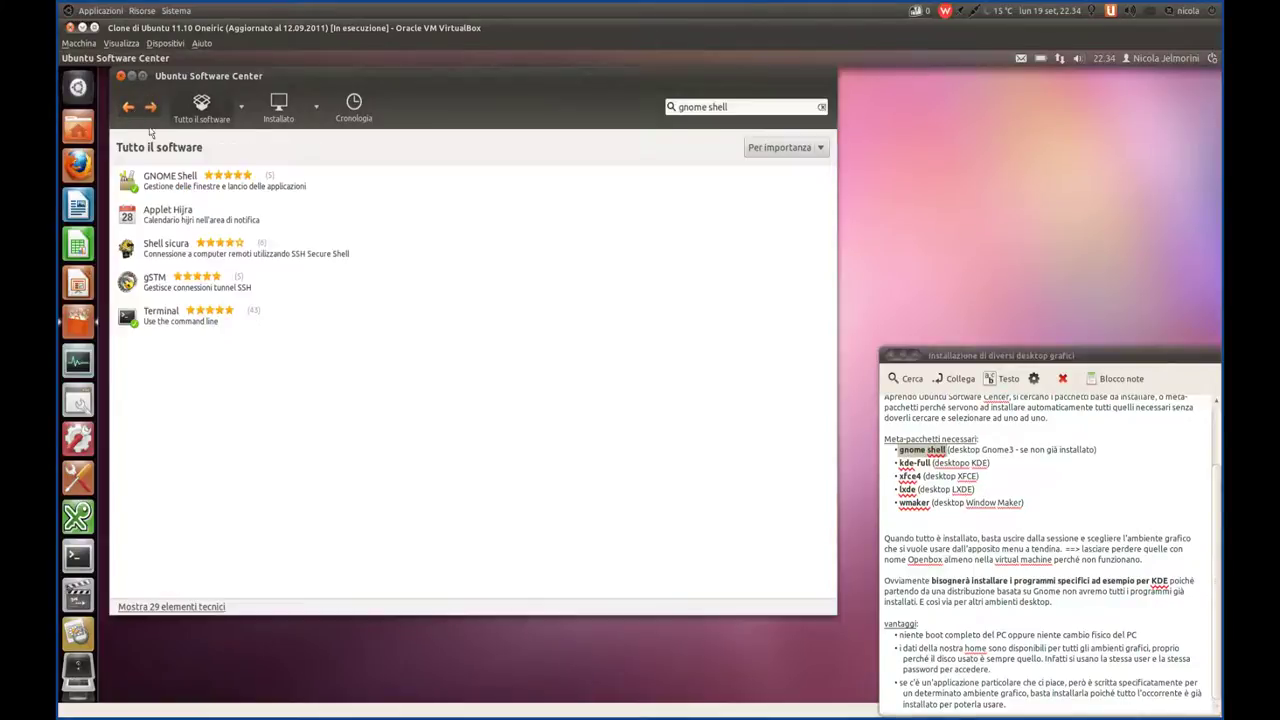
Step: Highlight kde-full in the note and search Ubuntu Software Center for "kde-full"
triple_click(752, 112)
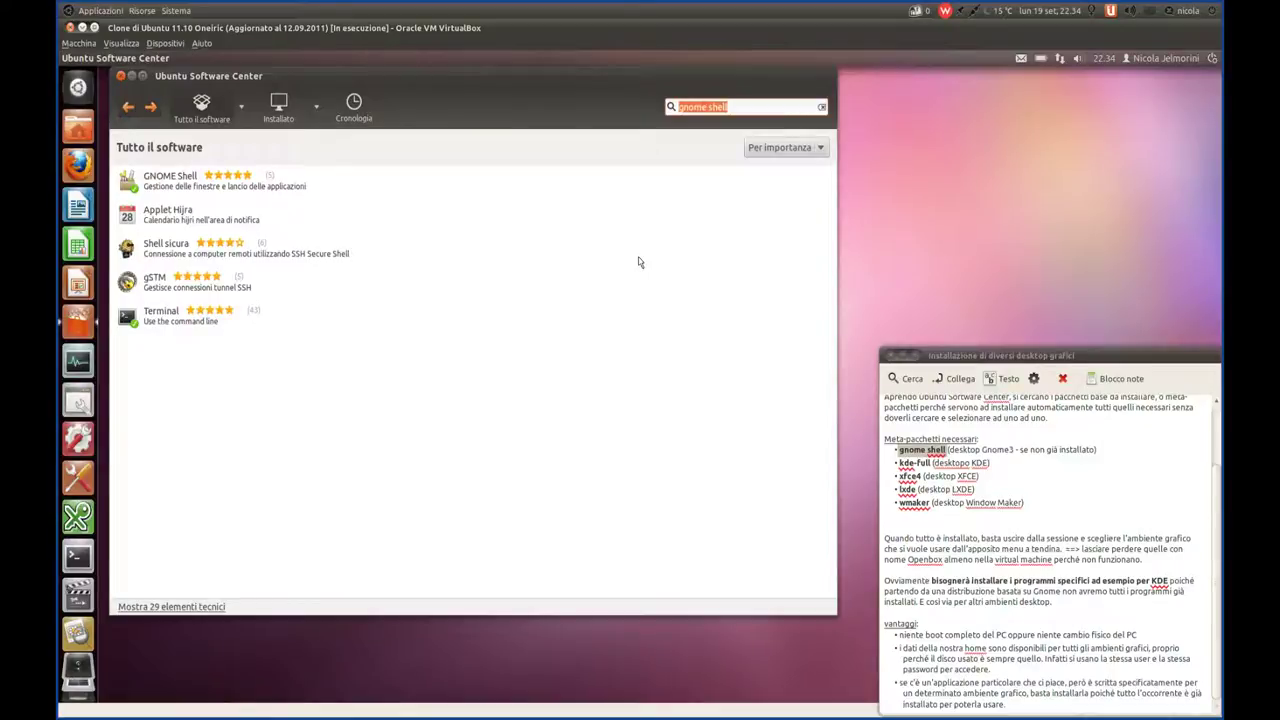
left_click(925, 465)
left_click_drag(931, 464, 898, 464)
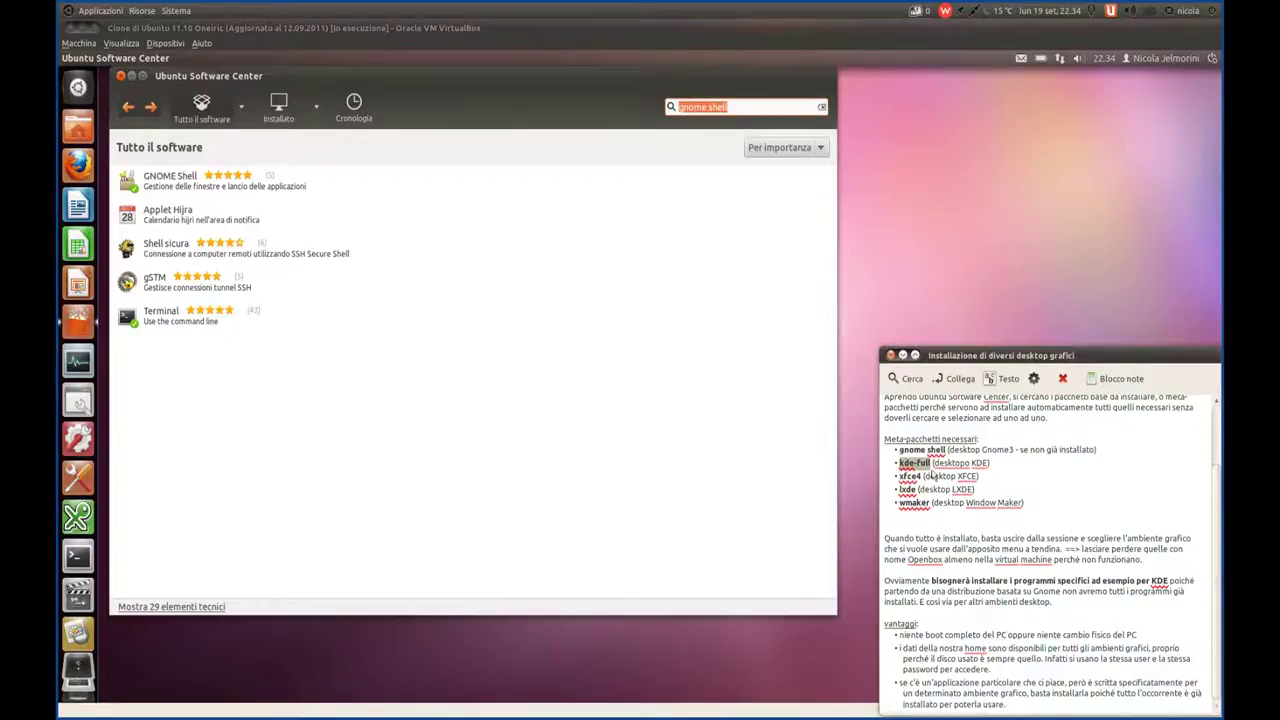
left_click(710, 106)
triple_click(710, 106)
type("kde-")
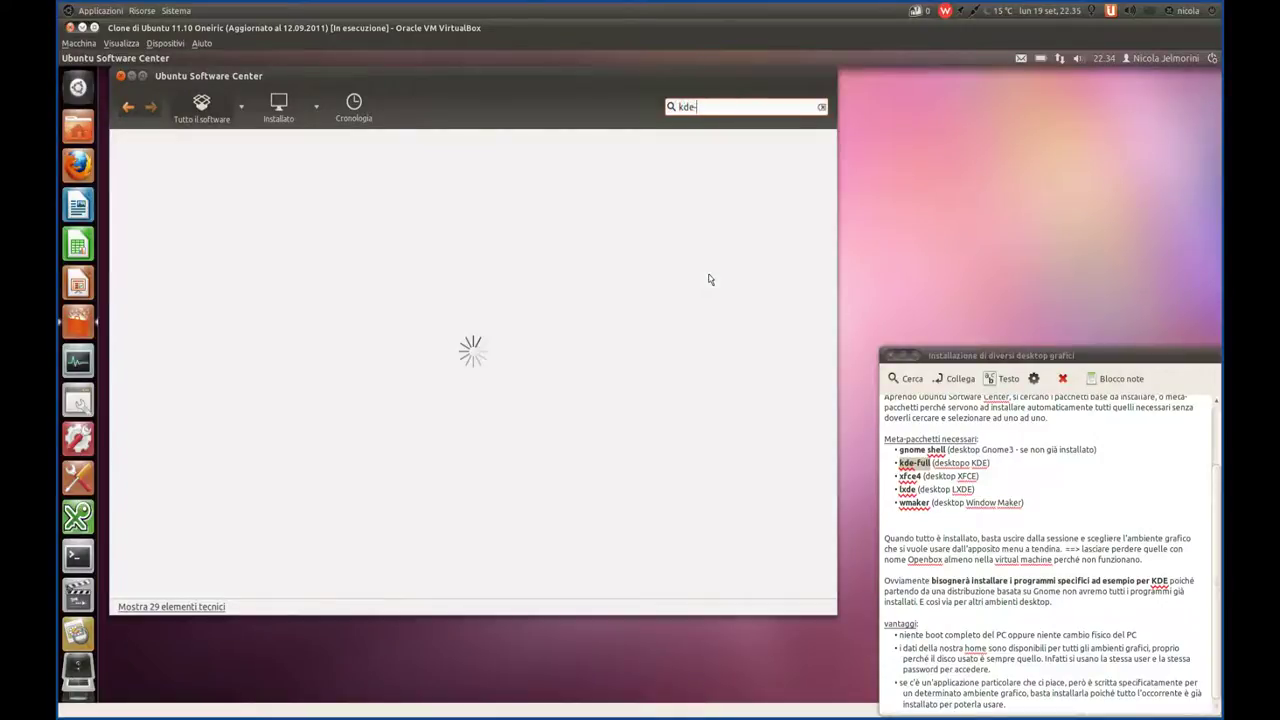
type("full")
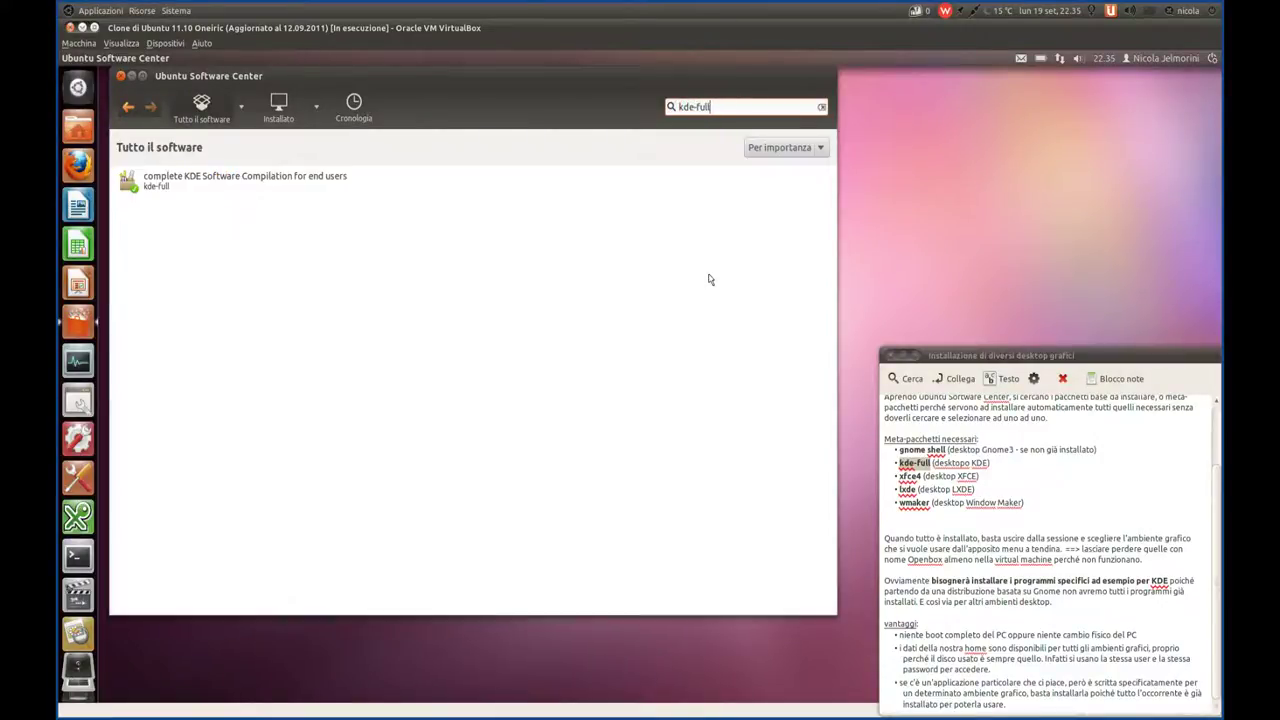
Step: Open the details of the complete KDE Software Compilation package and examine its add-on components and version information
left_click(243, 185)
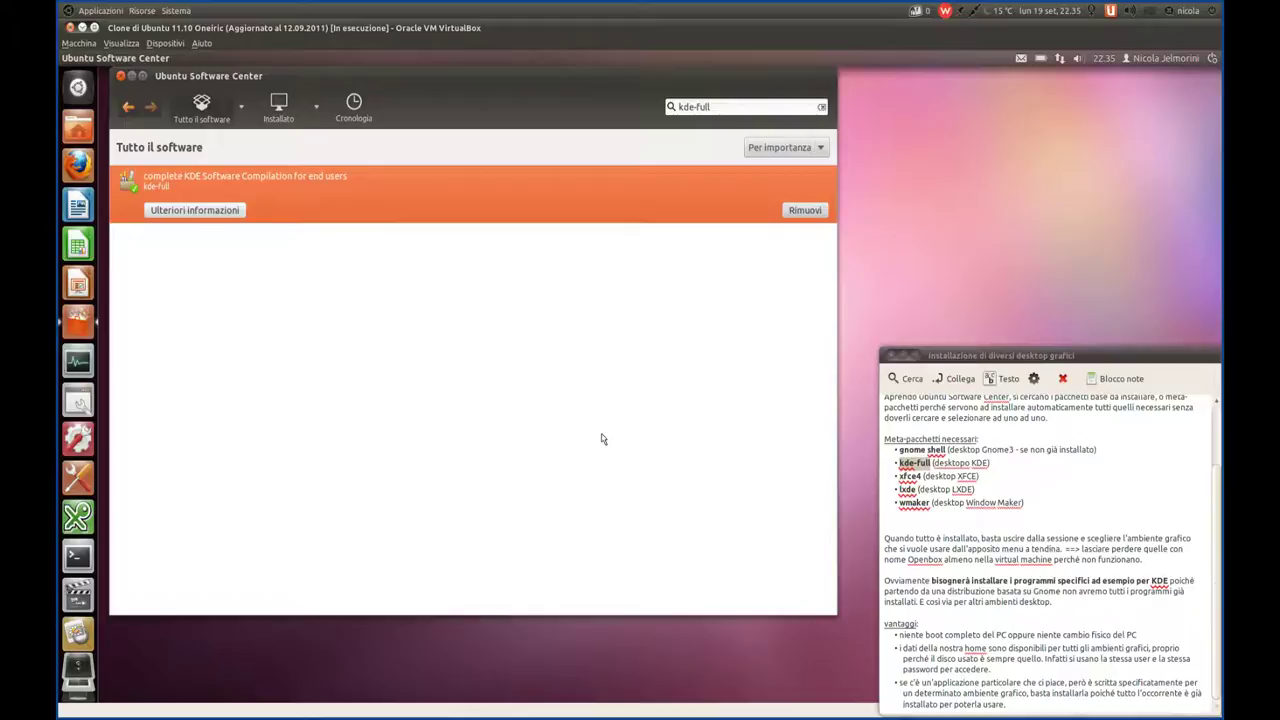
left_click(238, 210)
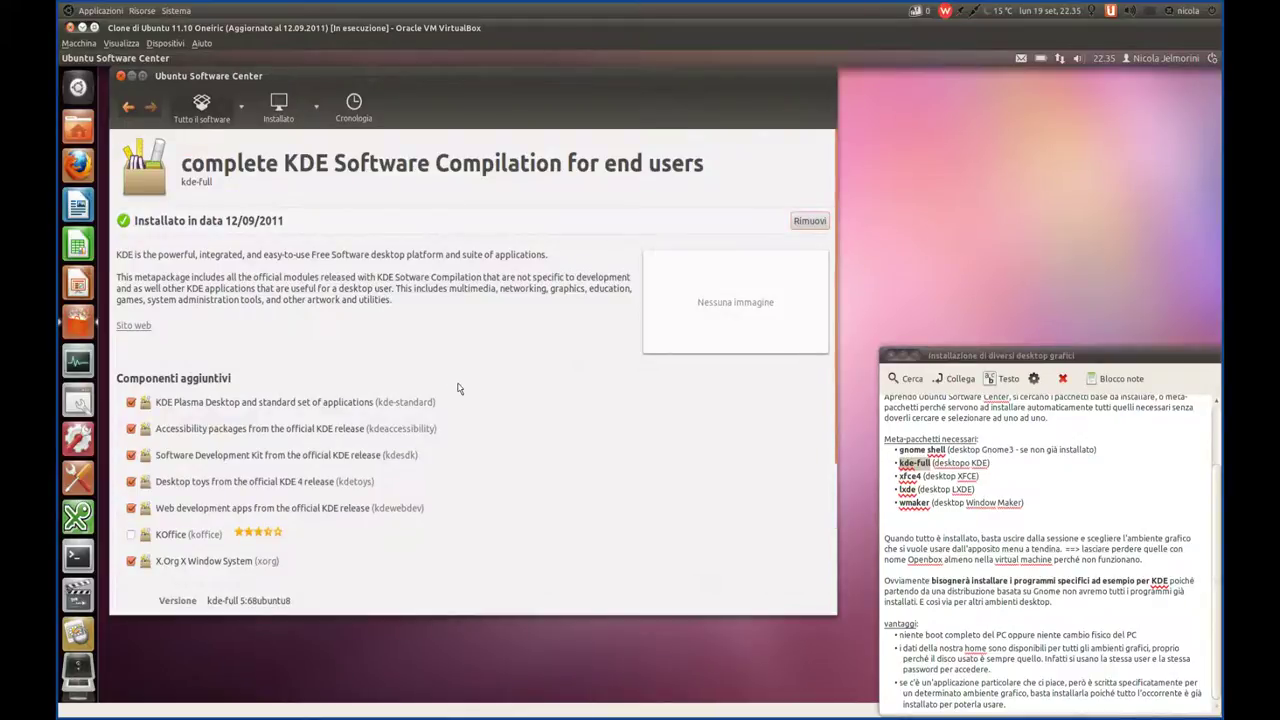
scroll(458, 388, "down", 3)
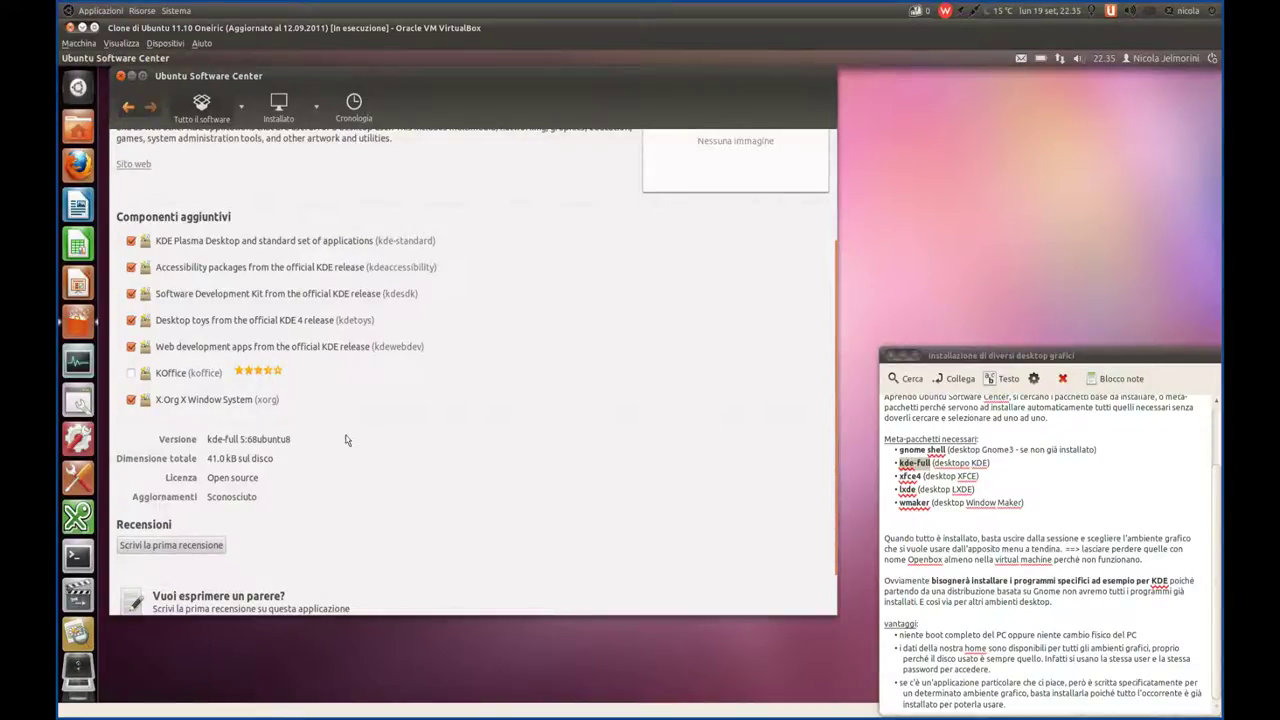
Step: Review the kde-full package's description, add-on components and review section, and return to the search results
scroll(347, 440, "down", 1)
scroll(347, 443, "up", 4)
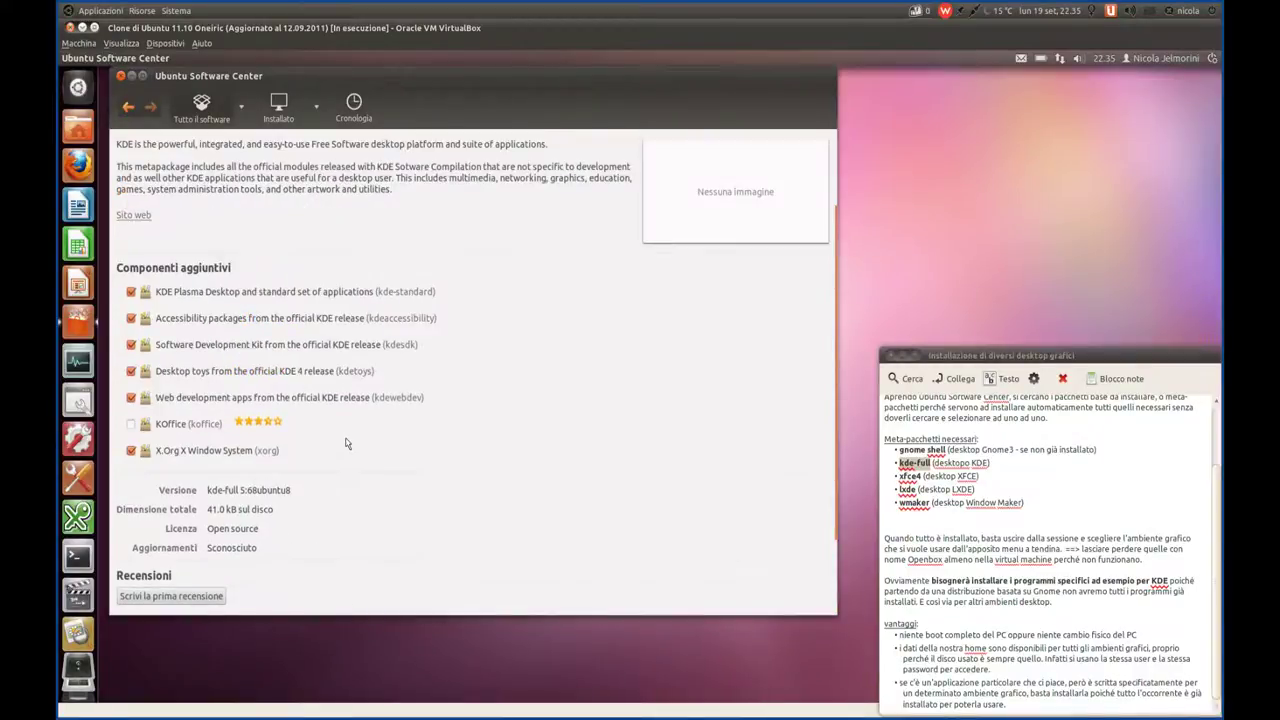
scroll(347, 443, "down", 1)
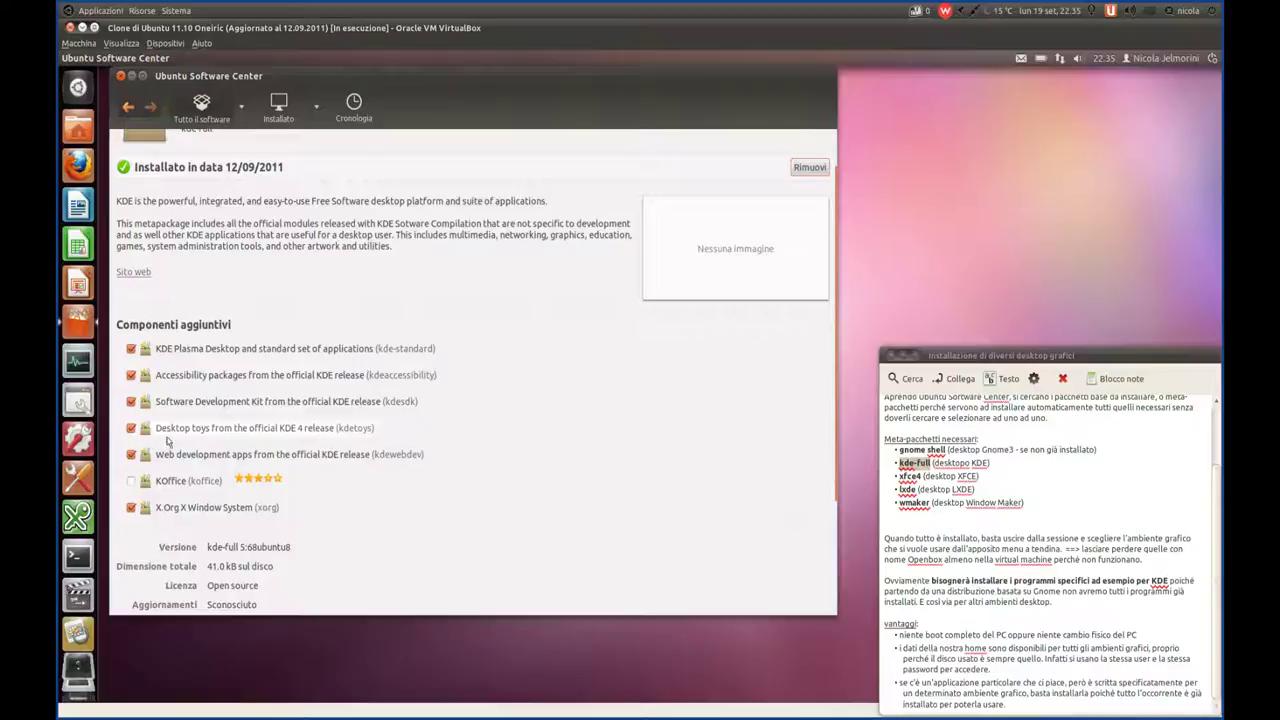
scroll(390, 530, "down", 3)
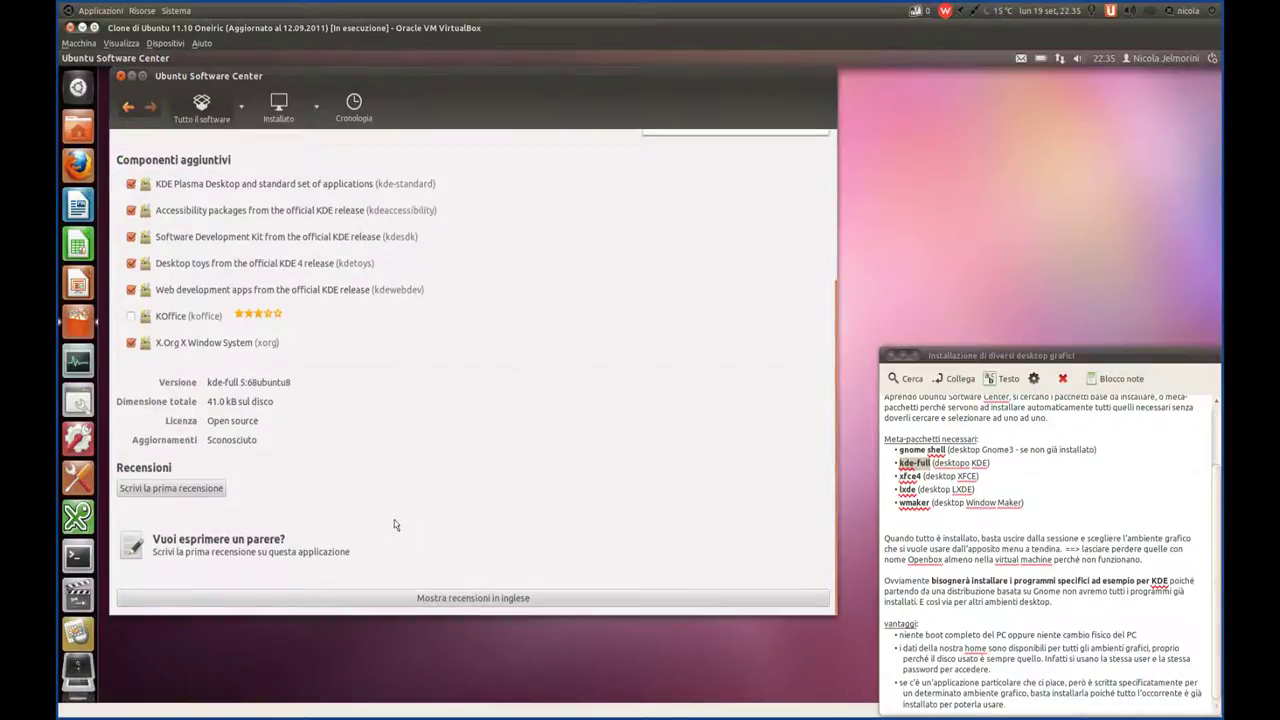
scroll(395, 517, "up", 3)
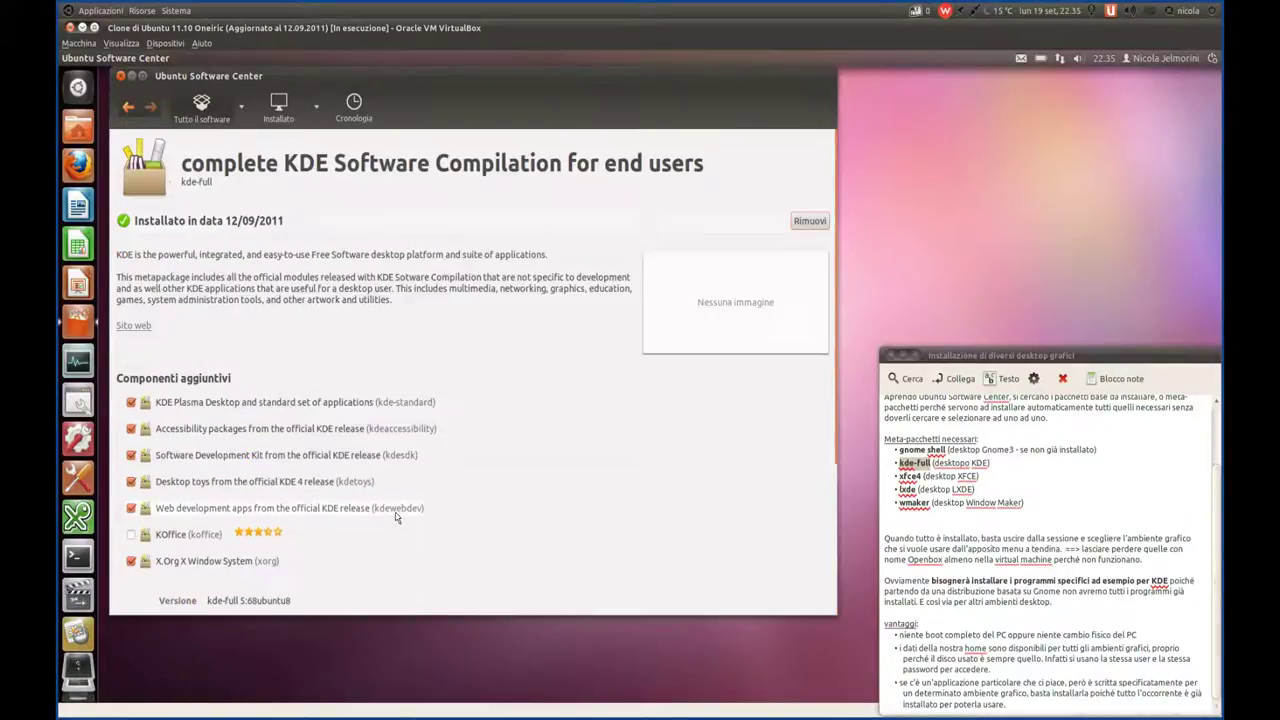
left_click(125, 110)
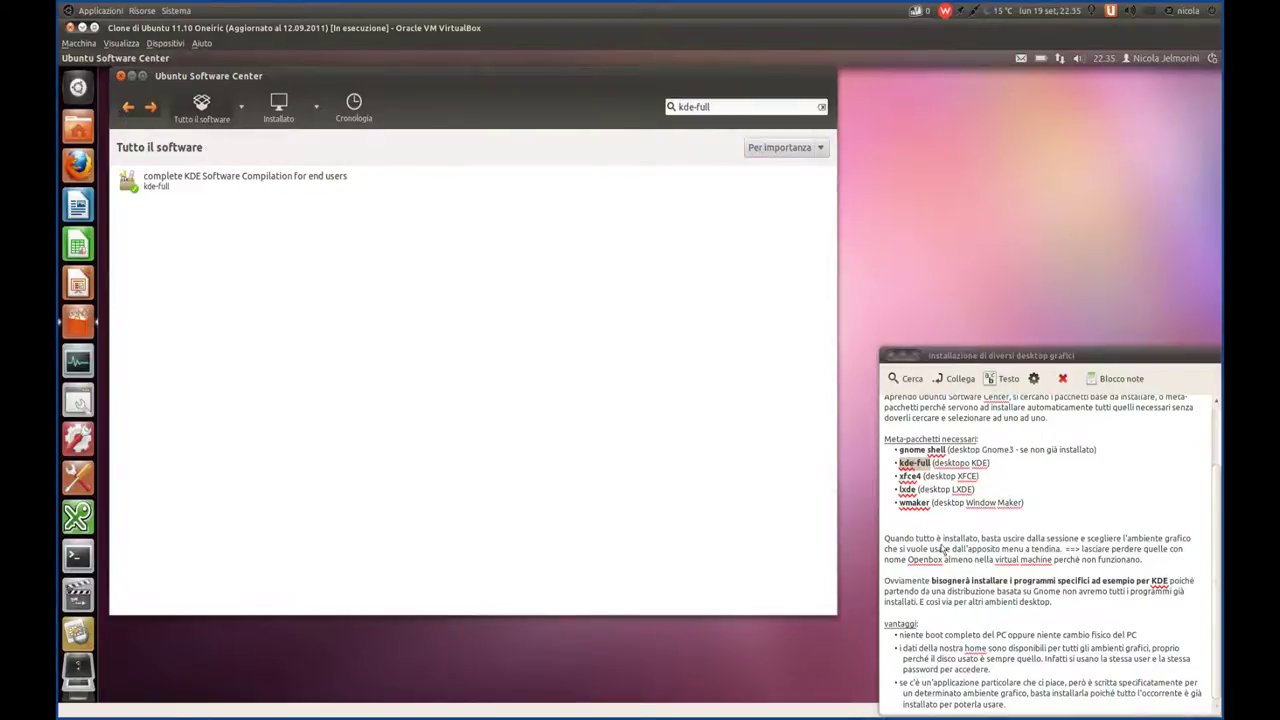
Step: Highlight xfce4 in the note and search Ubuntu Software Center for "xfce4"
left_click(919, 482)
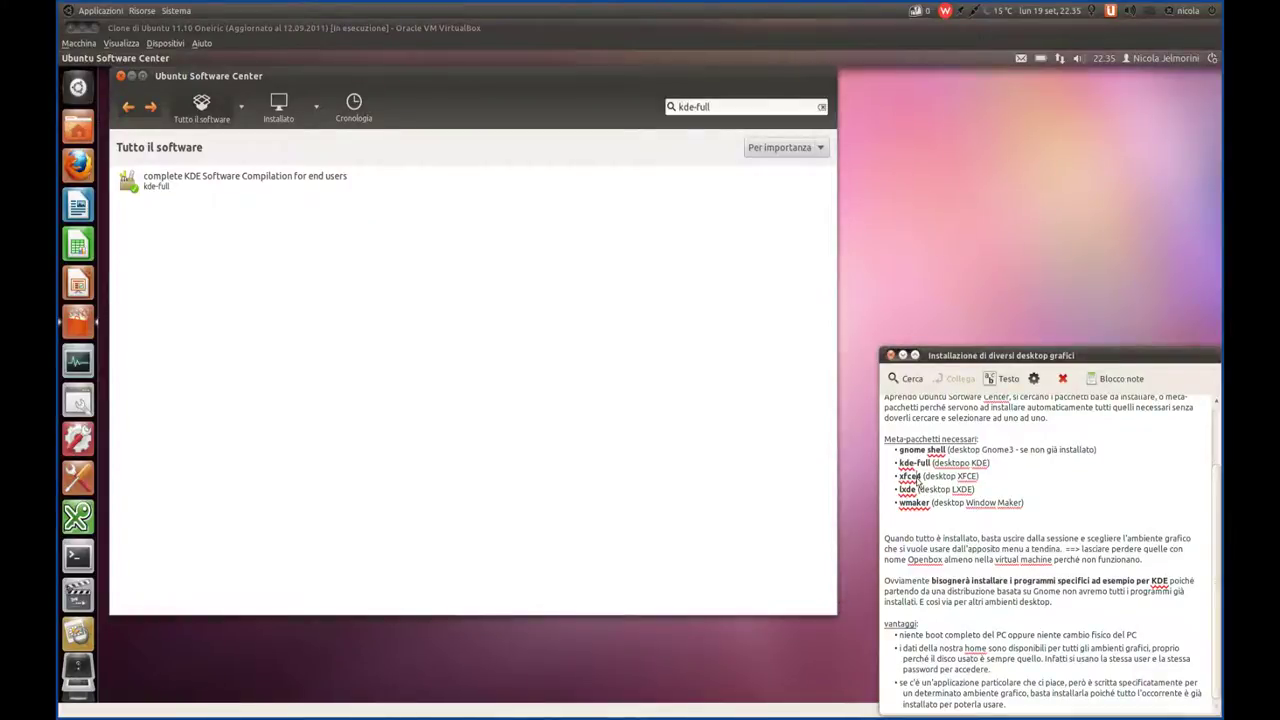
left_click_drag(899, 479, 920, 482)
left_click_drag(720, 107, 649, 93)
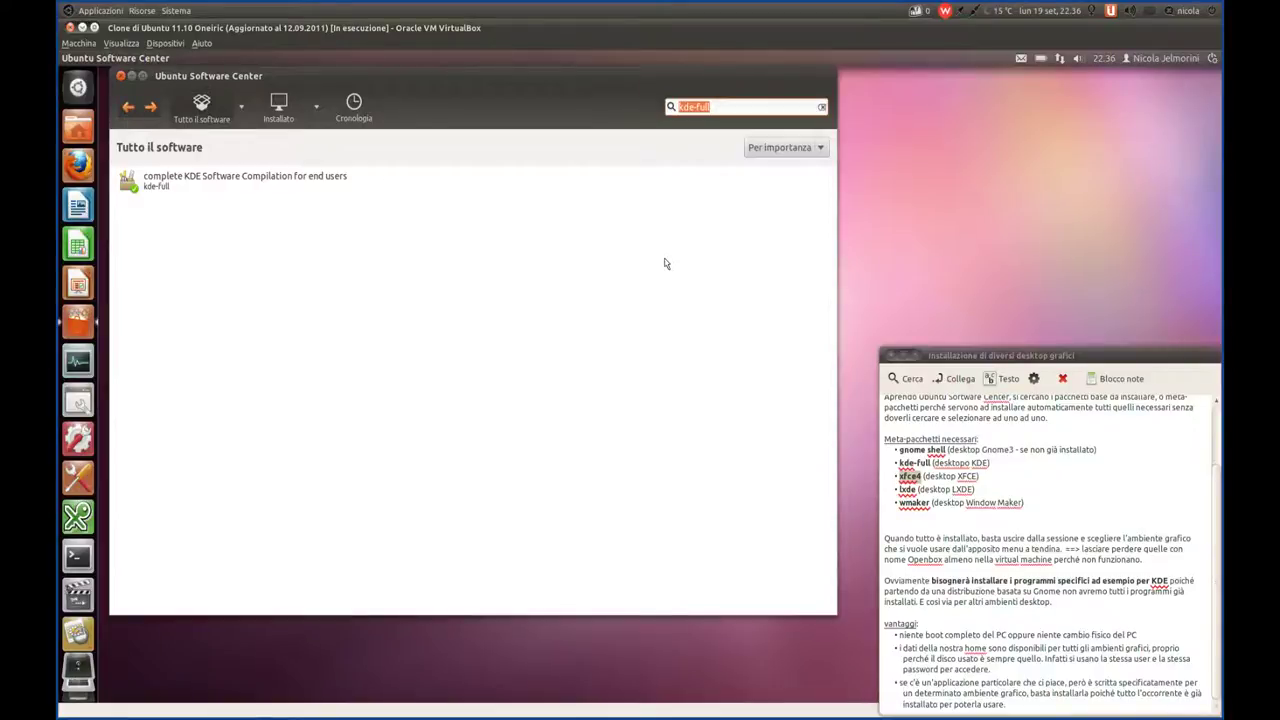
type("xfce4")
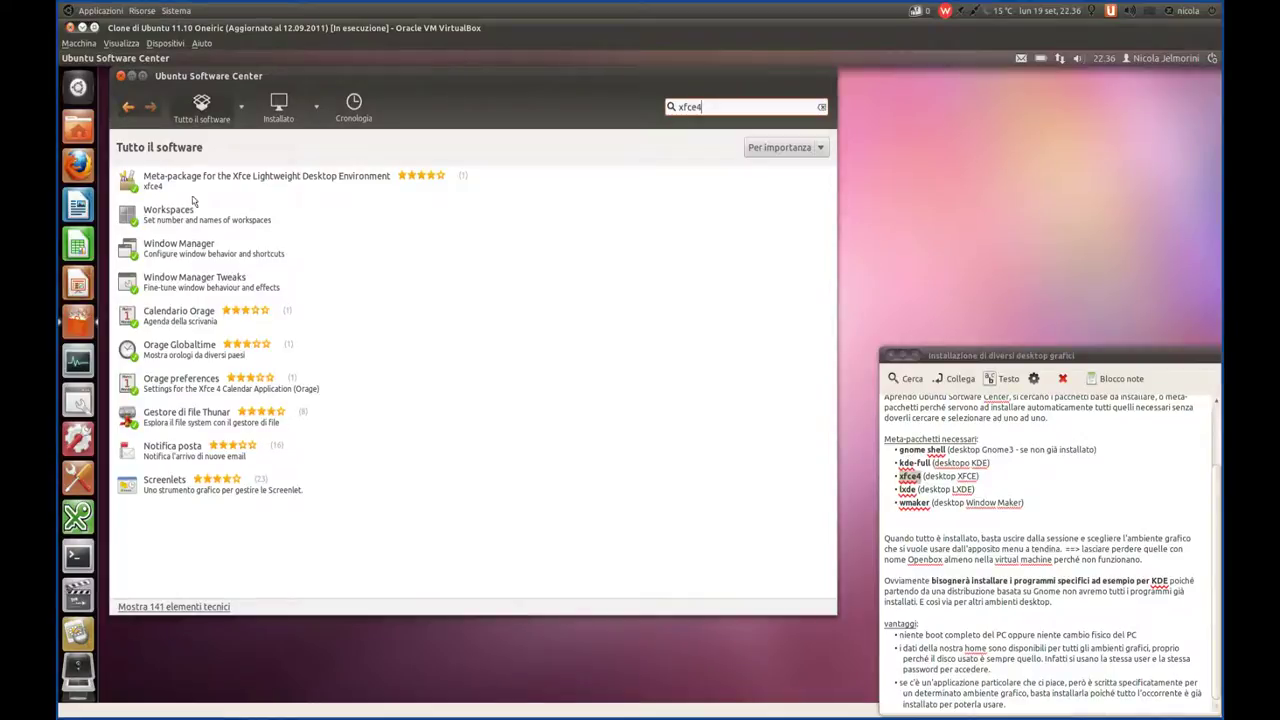
Step: Open the details of the Xfce Lightweight Desktop Environment meta-package, look through the page, and return to the results
left_click(198, 177)
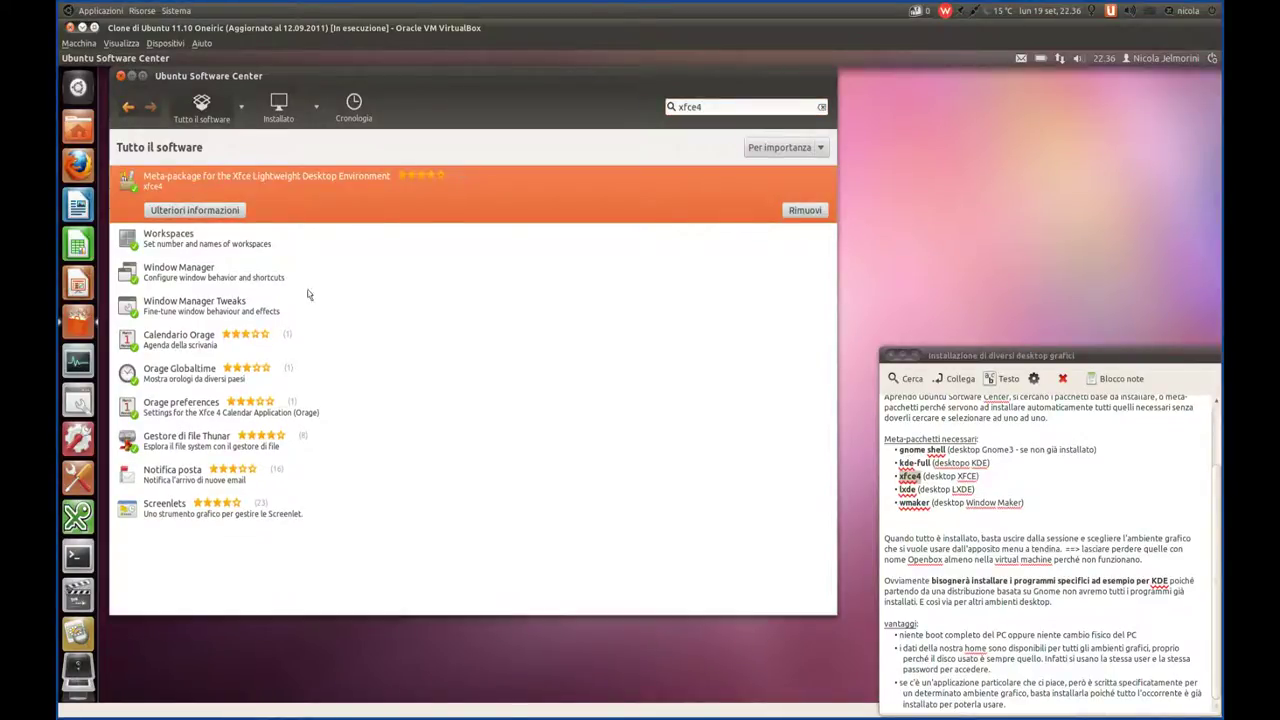
left_click(223, 212)
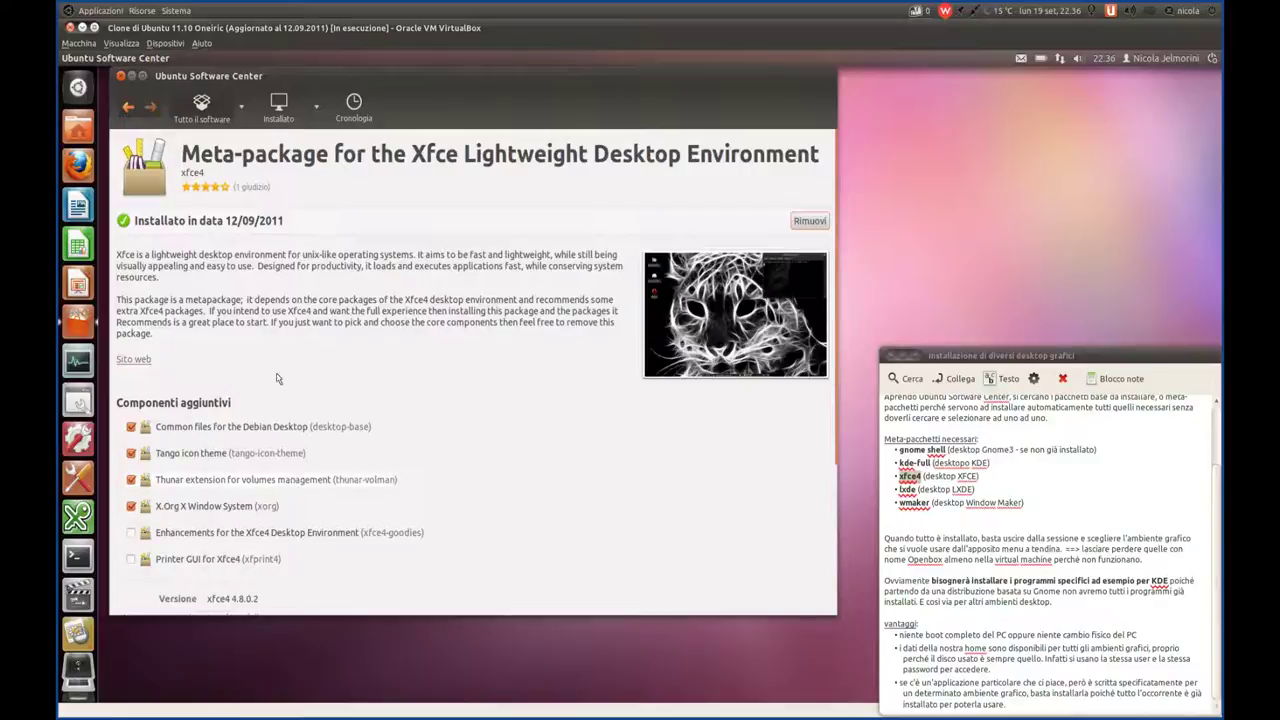
scroll(473, 451, "down", 5)
scroll(473, 451, "up", 5)
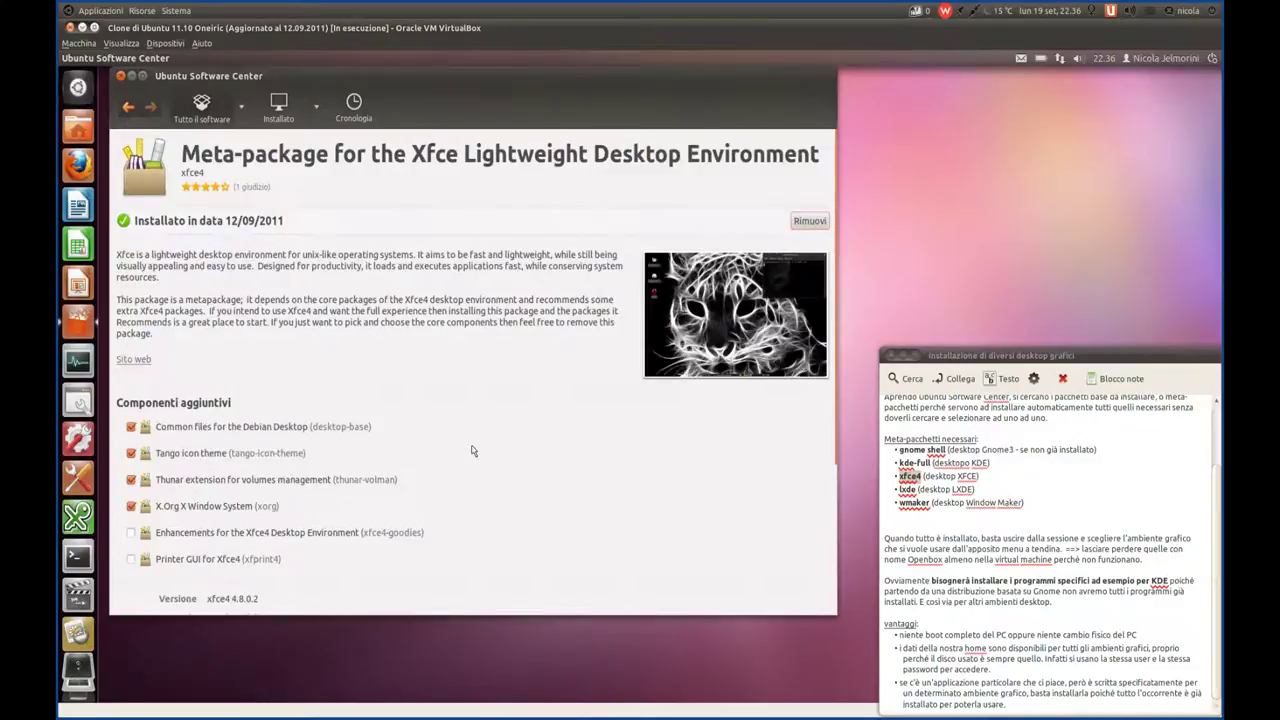
left_click(126, 109)
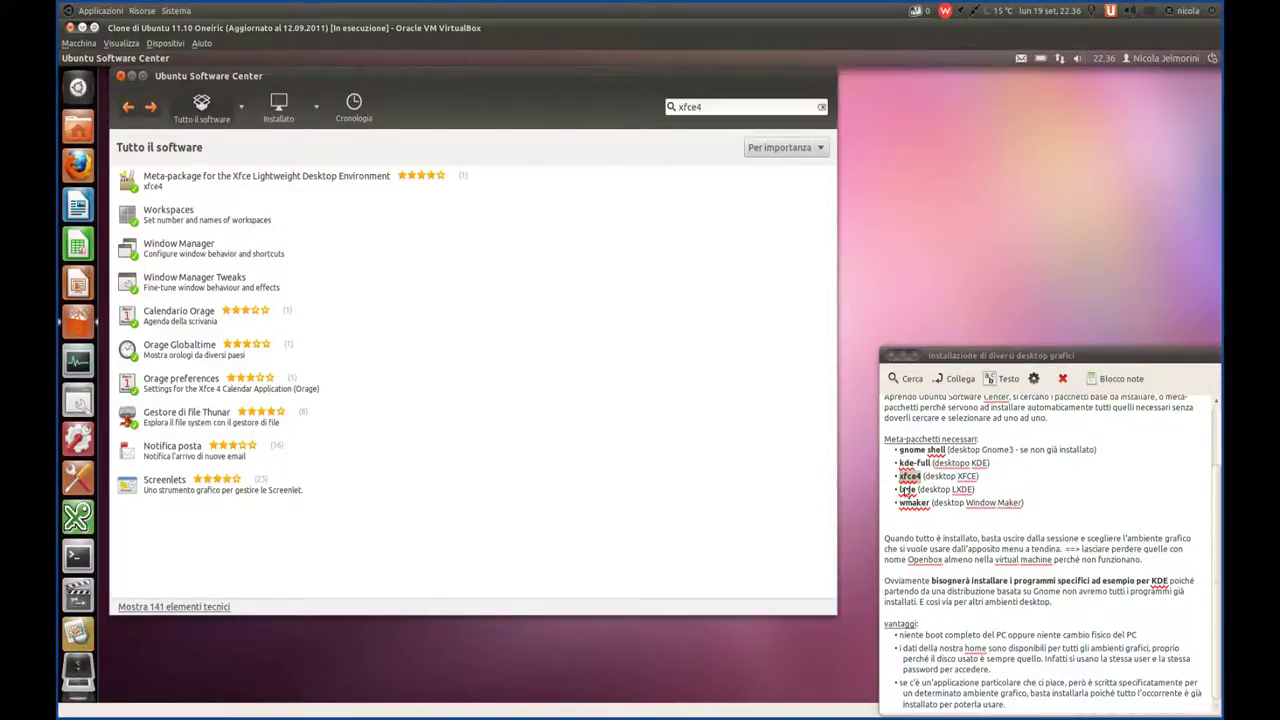
Step: Copy lxde from the note's meta-package list and search Ubuntu Software Center for it
left_click(905, 490)
double_click(906, 490)
key("ctrl+c")
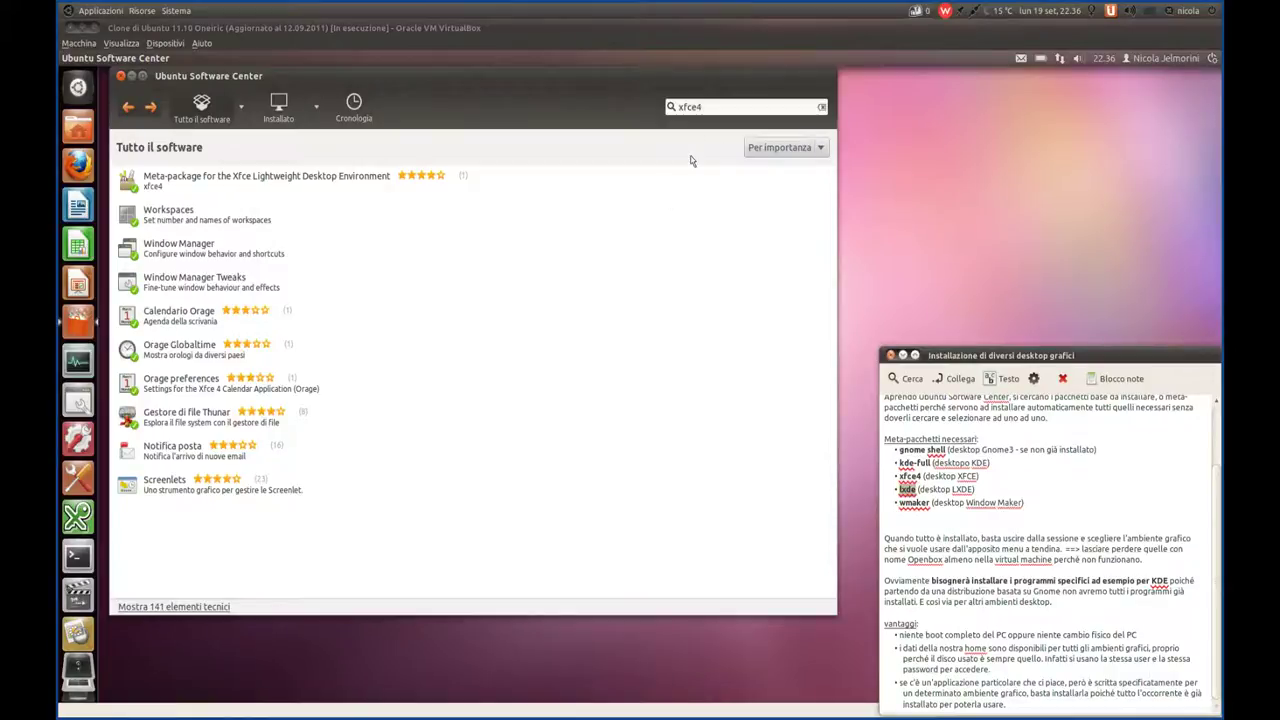
left_click(716, 109)
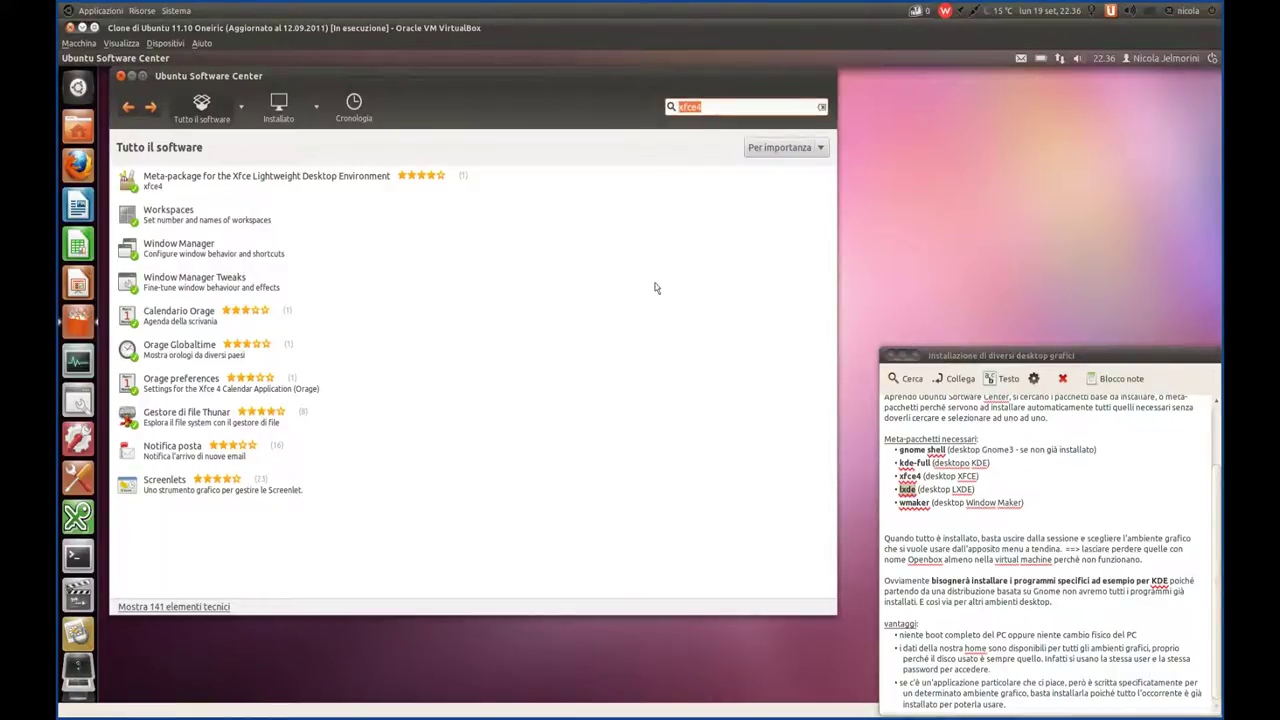
key("ctrl+v")
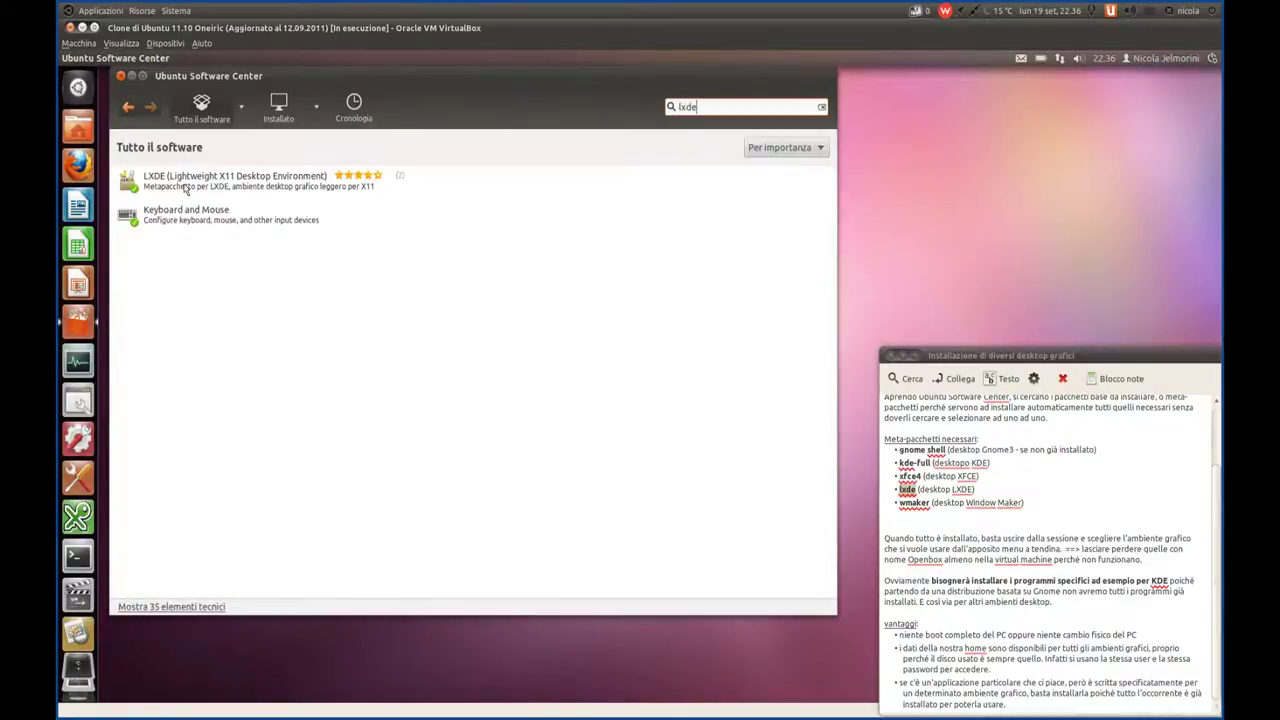
Step: View the details and add-on components of LXDE (Lightweight X11 Desktop Environment), and return to the results
left_click(184, 186)
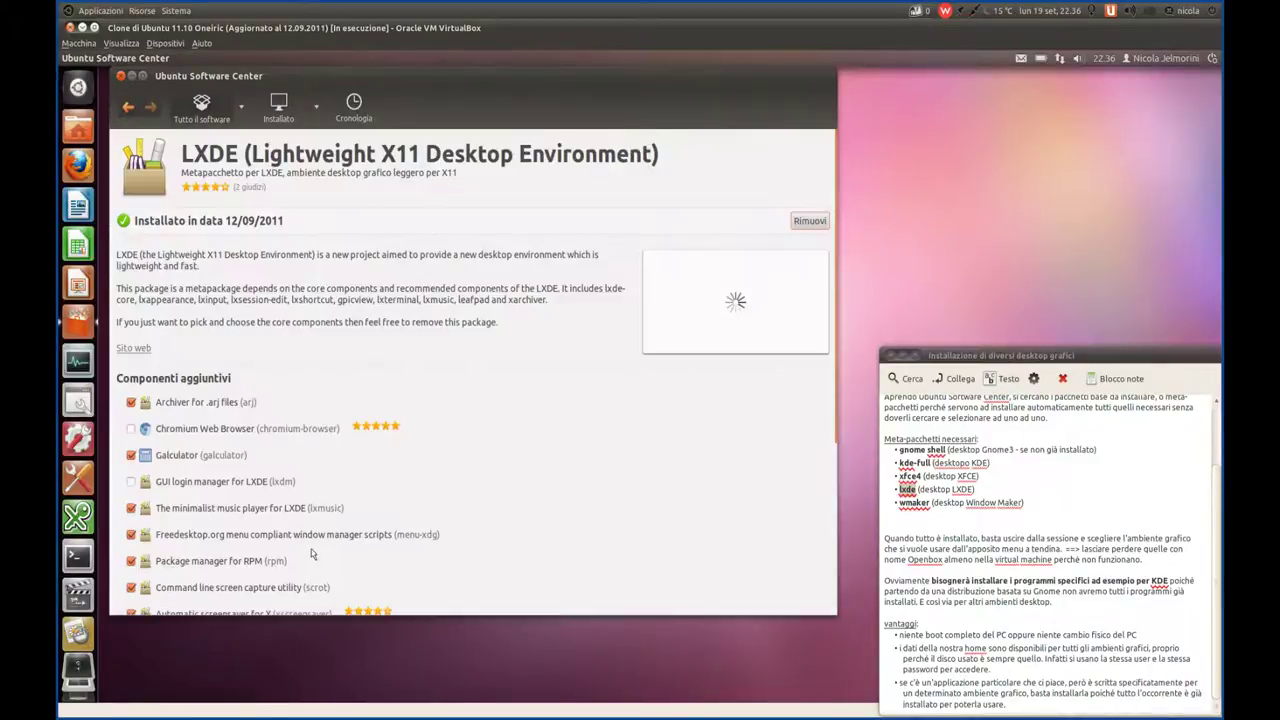
scroll(298, 456, "down", 5)
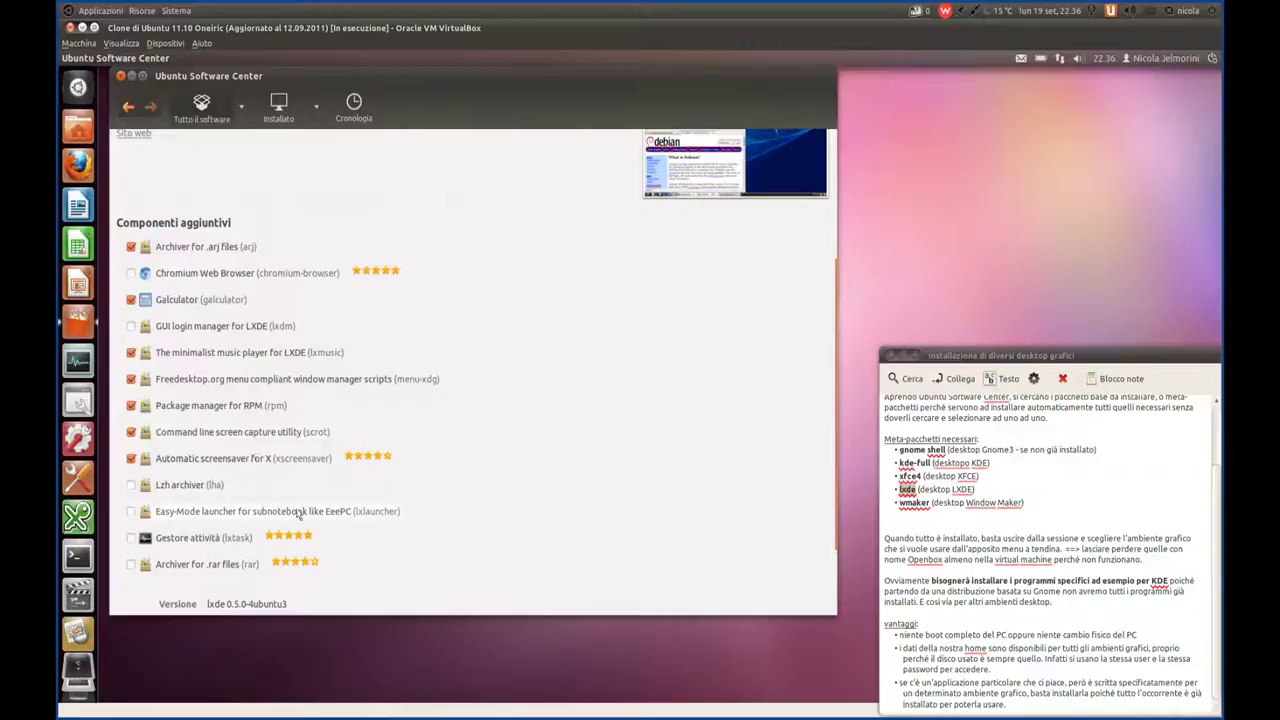
scroll(300, 520, "up", 5)
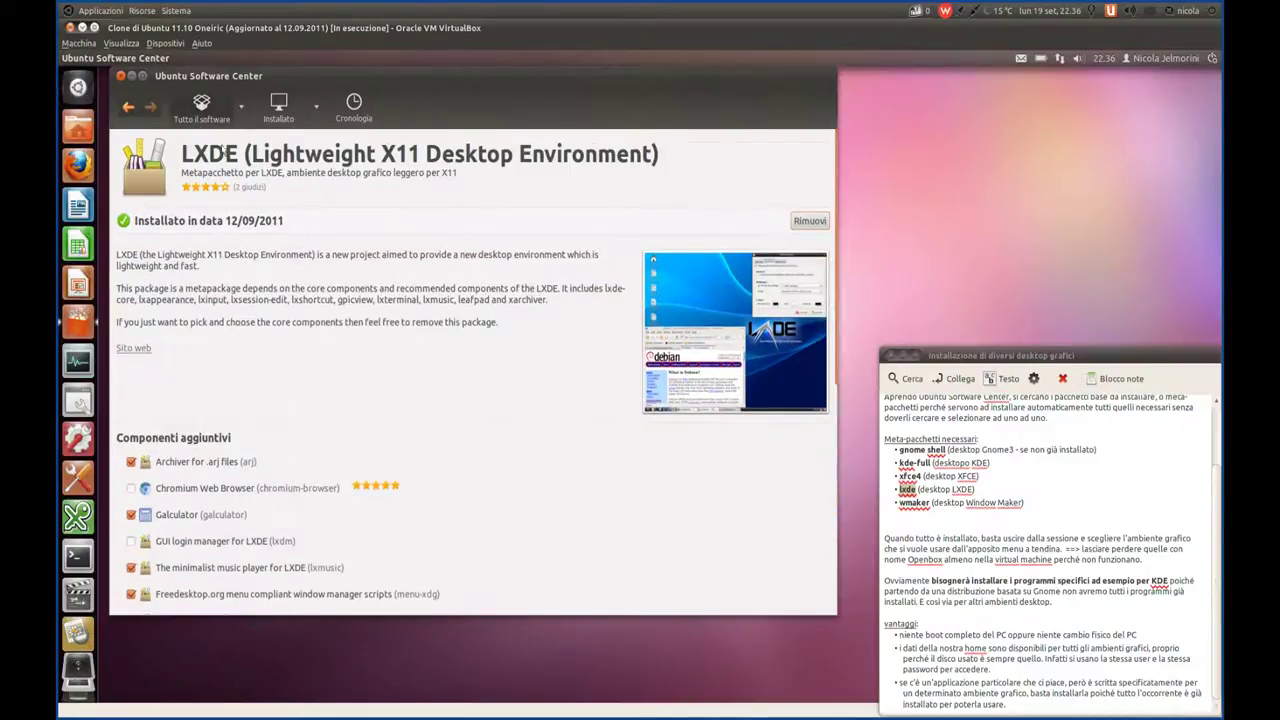
left_click(129, 107)
Step: Highlight wmaker in the note and replace the Software Center search with "wmaker"
double_click(726, 112)
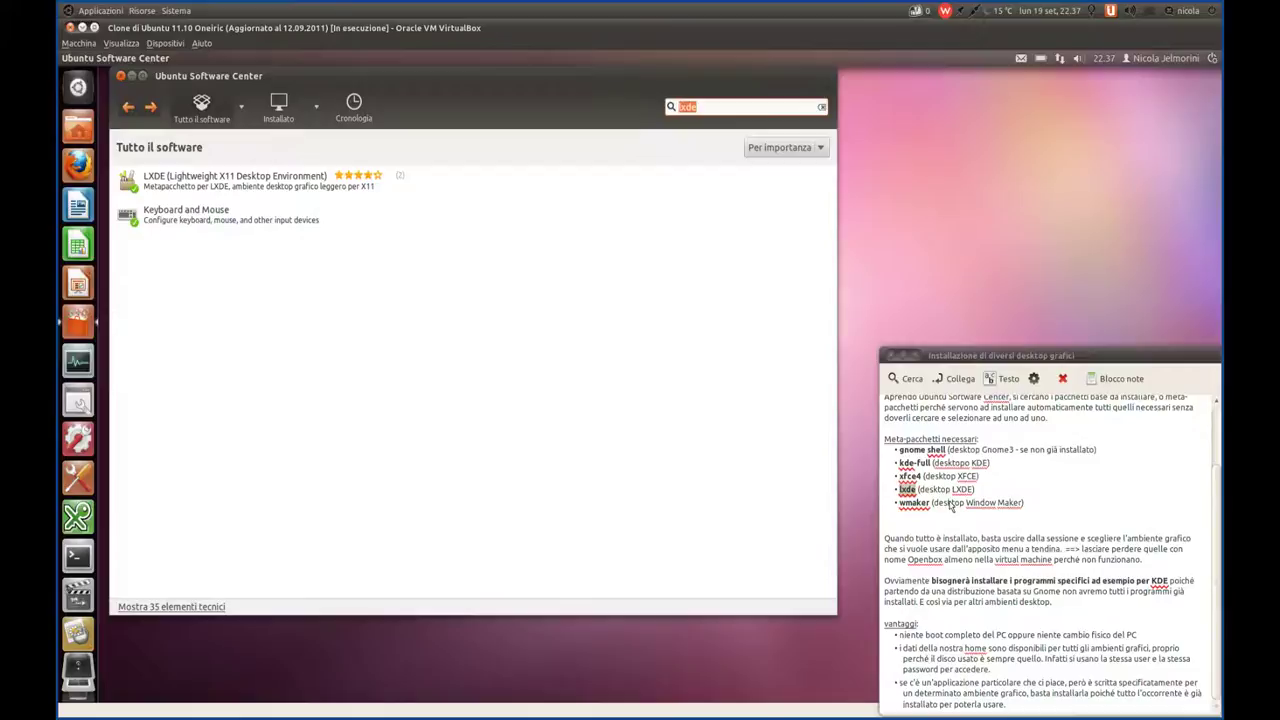
double_click(918, 503)
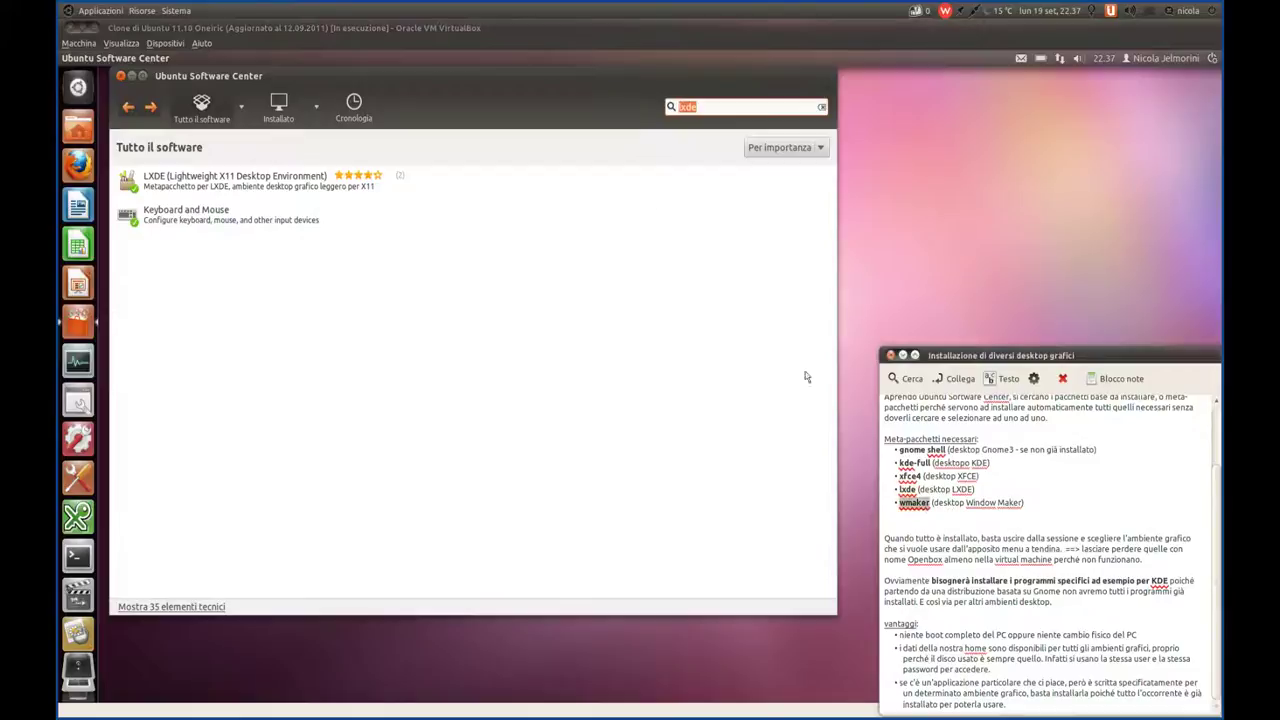
left_click(742, 112)
type("wm")
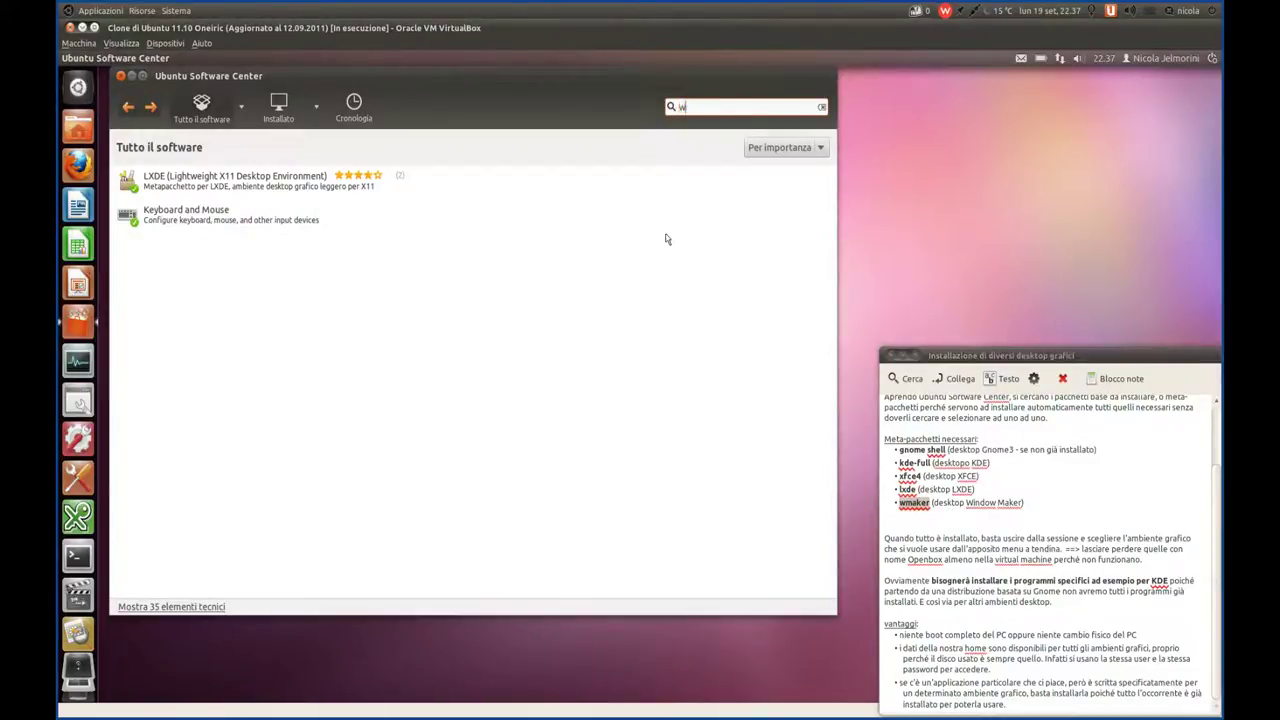
type("aker")
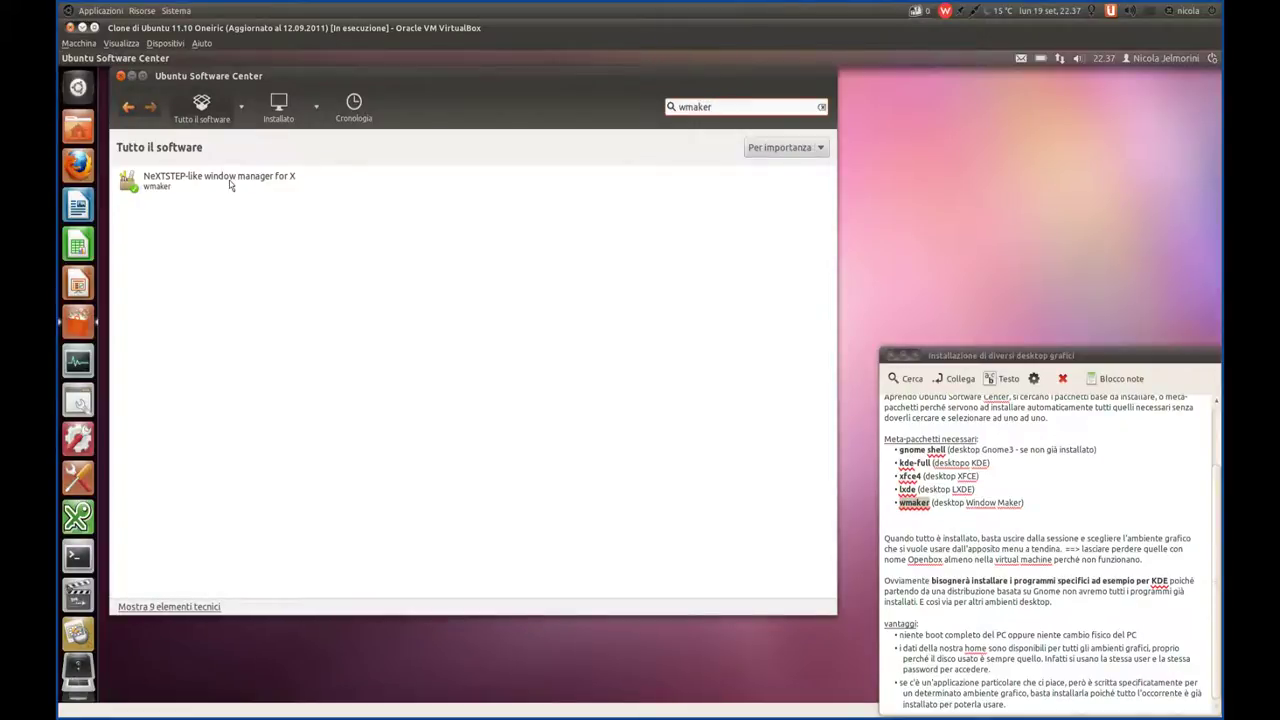
Step: Open the NeXTSTEP-like window manager for X details, examine its add-on components and version information, and return to the results
left_click(181, 187)
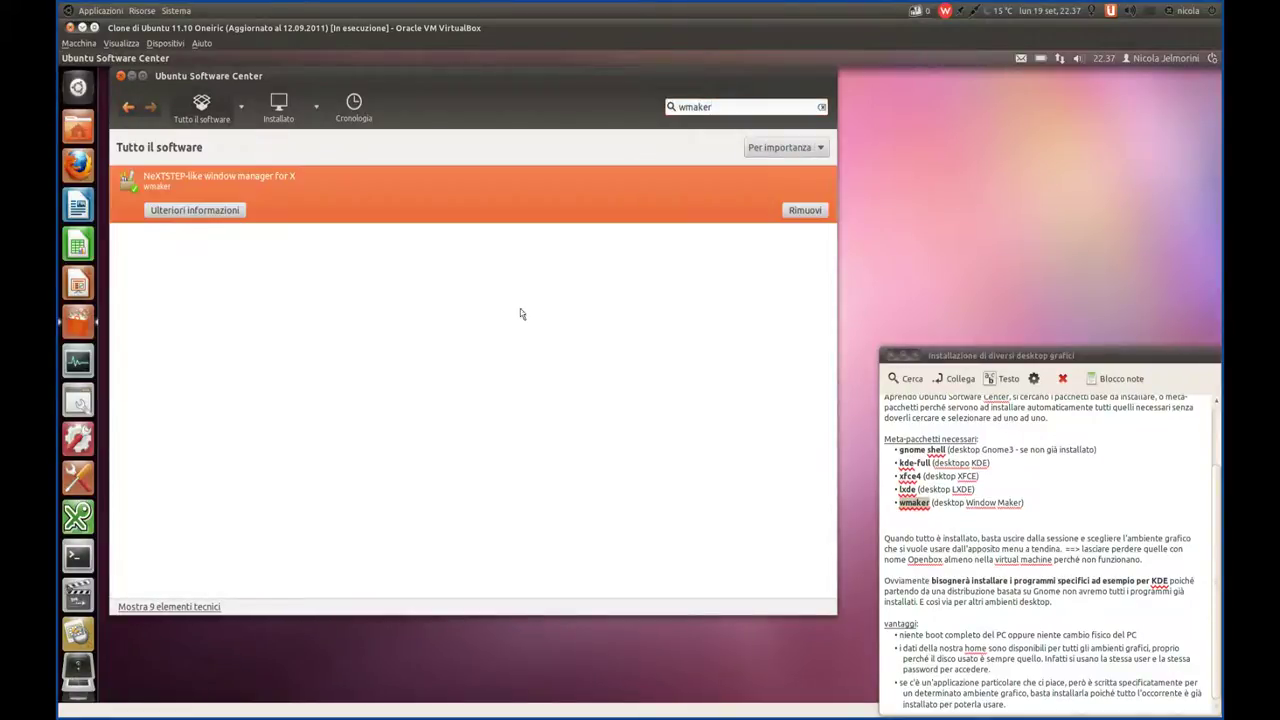
left_click(236, 212)
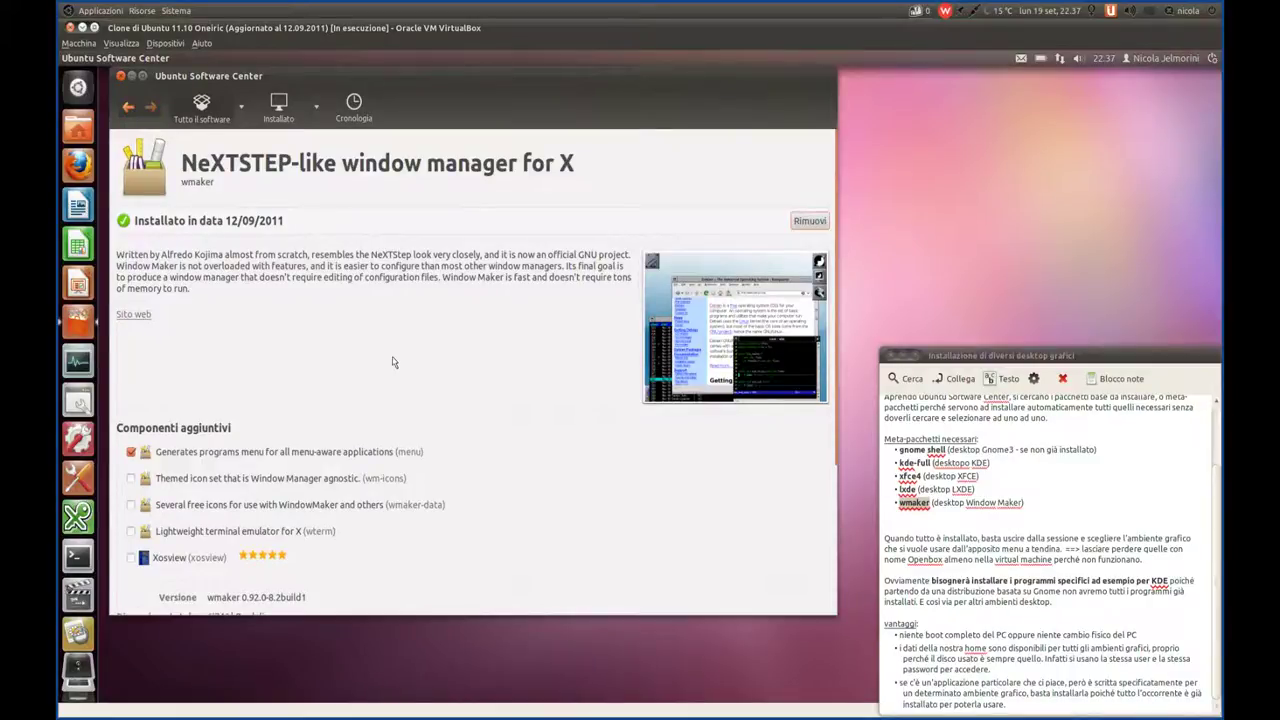
scroll(393, 362, "down", 3)
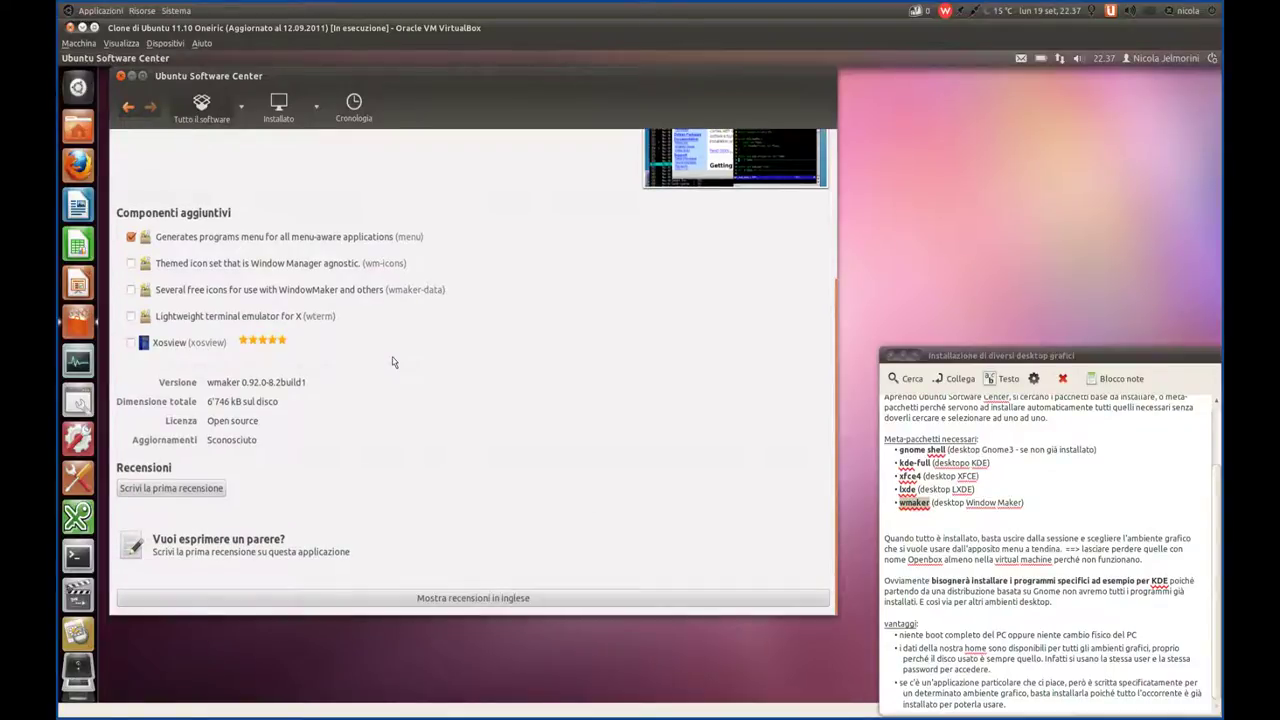
scroll(492, 463, "up", 5)
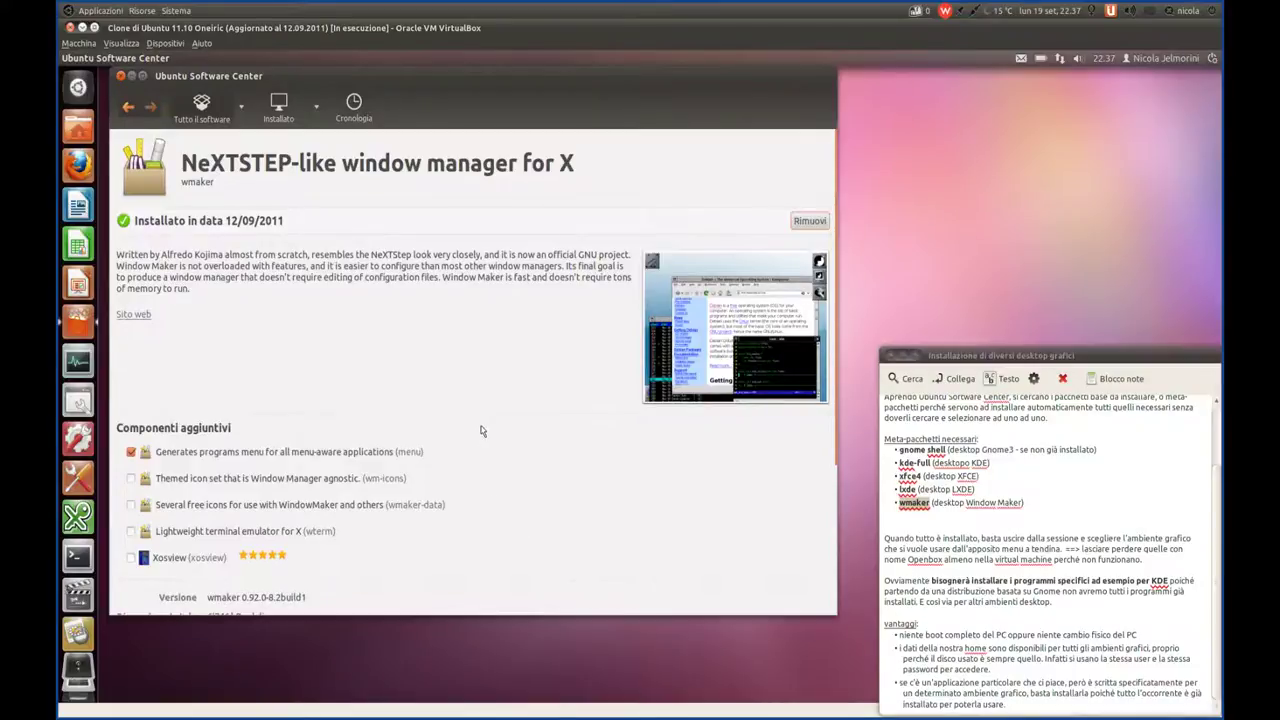
scroll(481, 430, "down", 3)
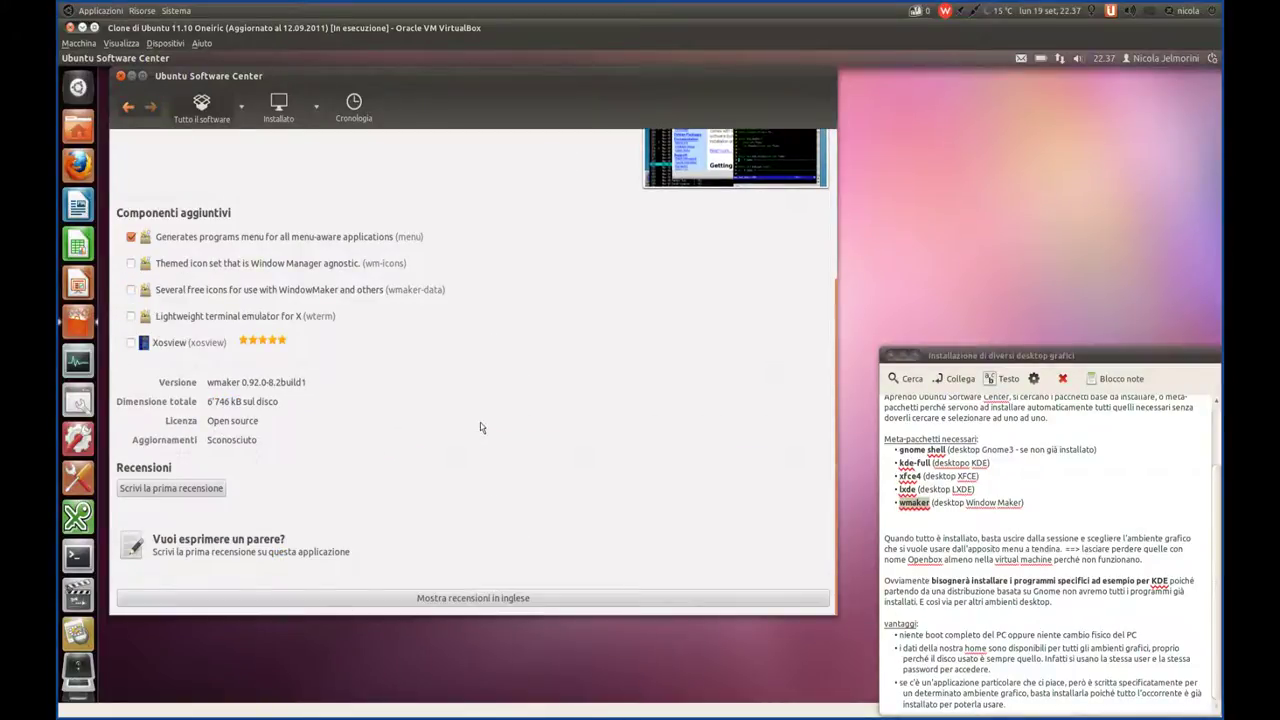
scroll(480, 427, "up", 3)
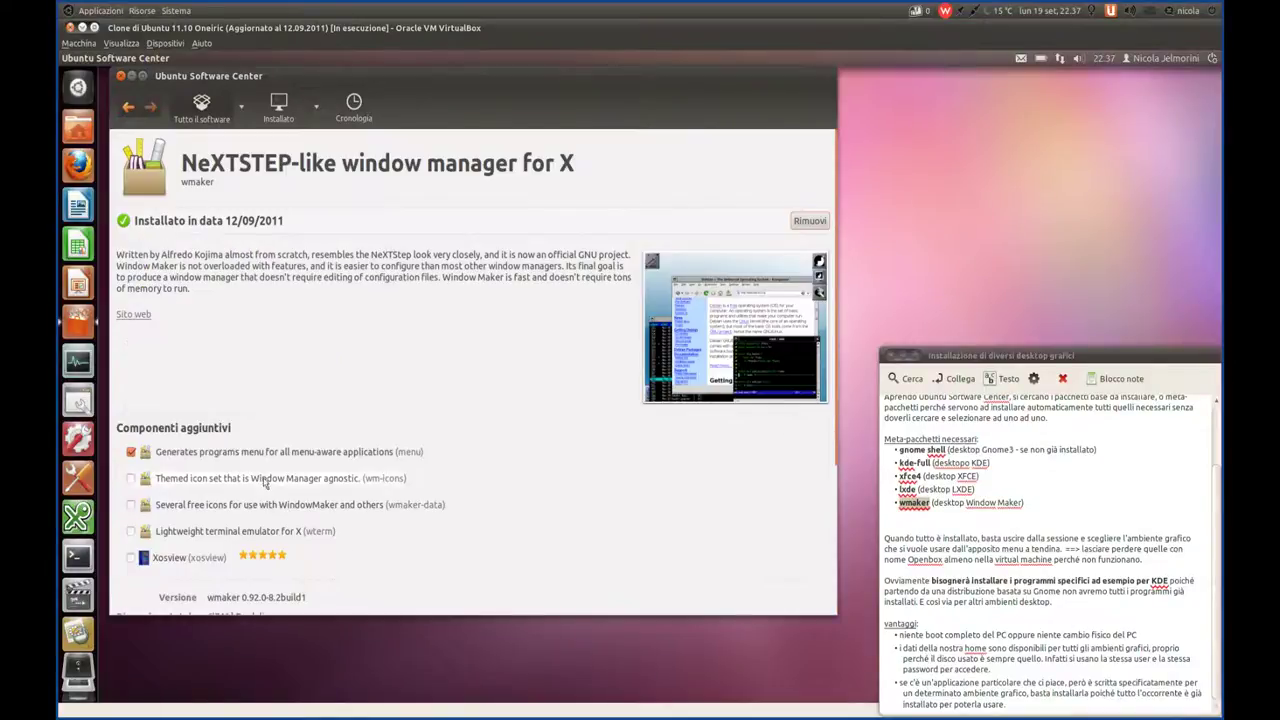
left_click(128, 106)
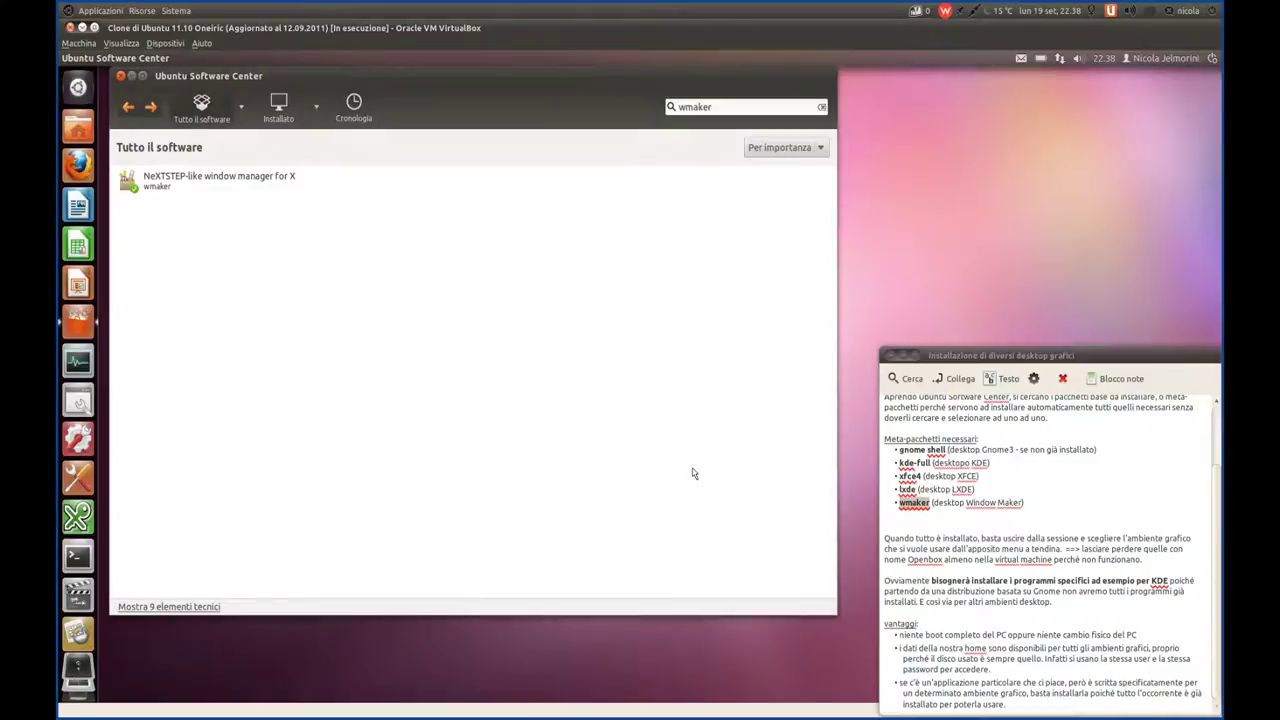
Step: Highlight "Quando tutto è installato," in the note and close Ubuntu Software Center
left_click(1037, 507)
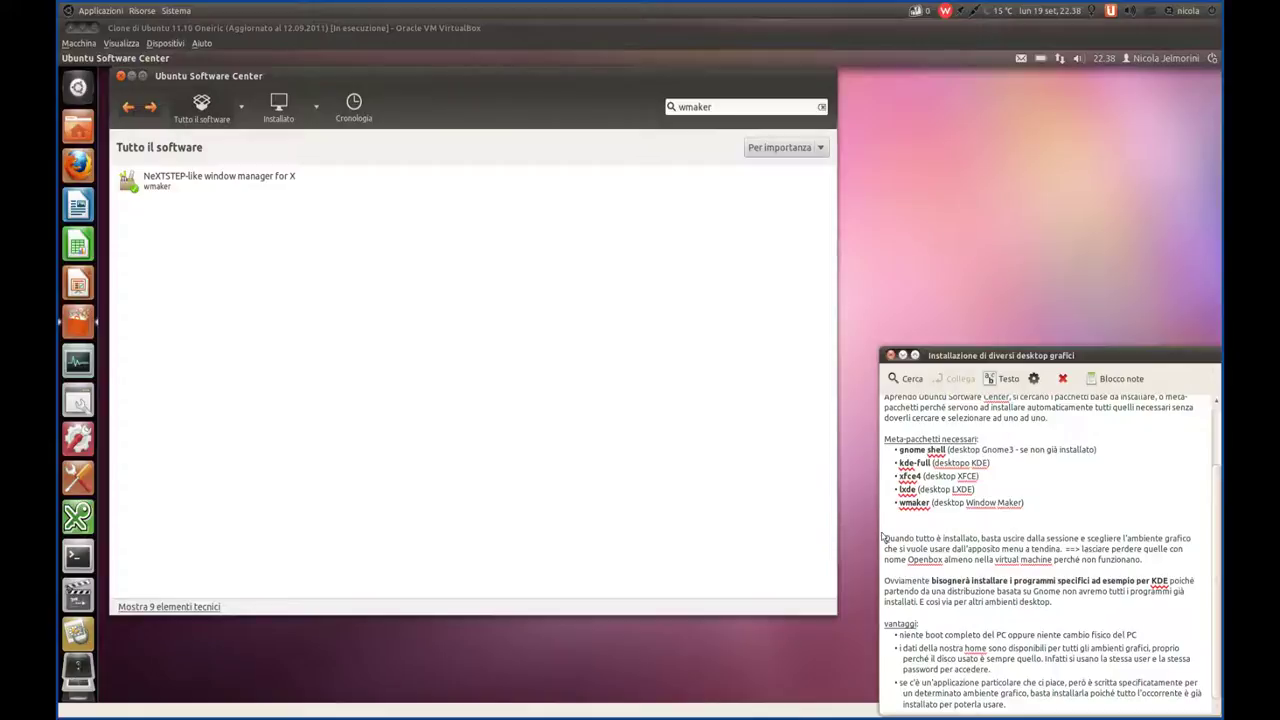
left_click_drag(882, 538, 984, 540)
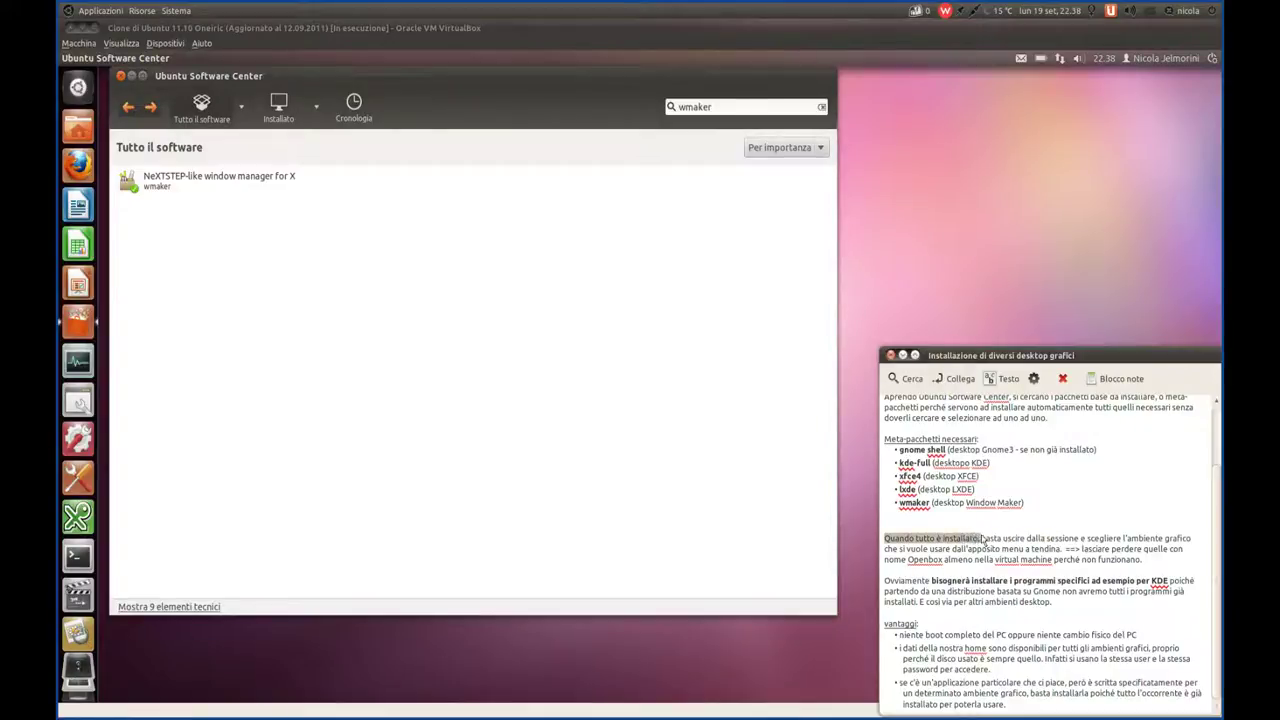
left_click(120, 78)
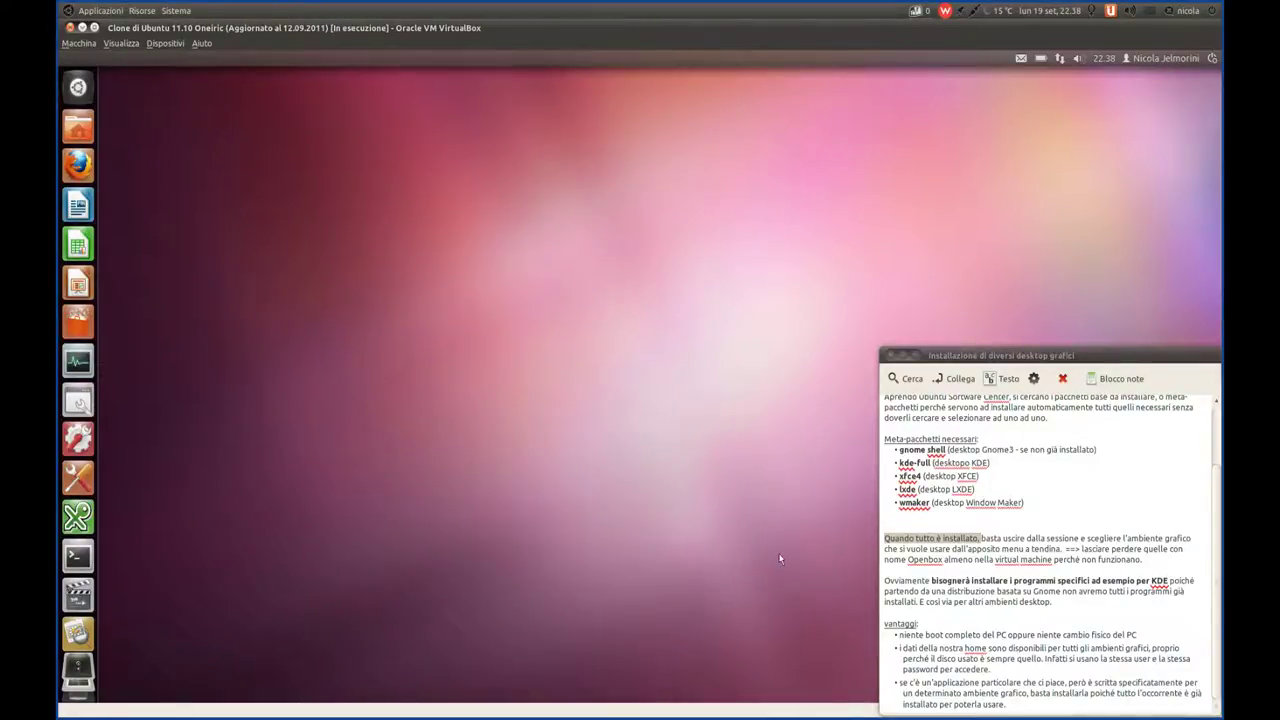
Step: Highlight the note's instruction to leave the session and choose the graphical environment, and end the current Ubuntu session
left_click_drag(983, 541, 1081, 546)
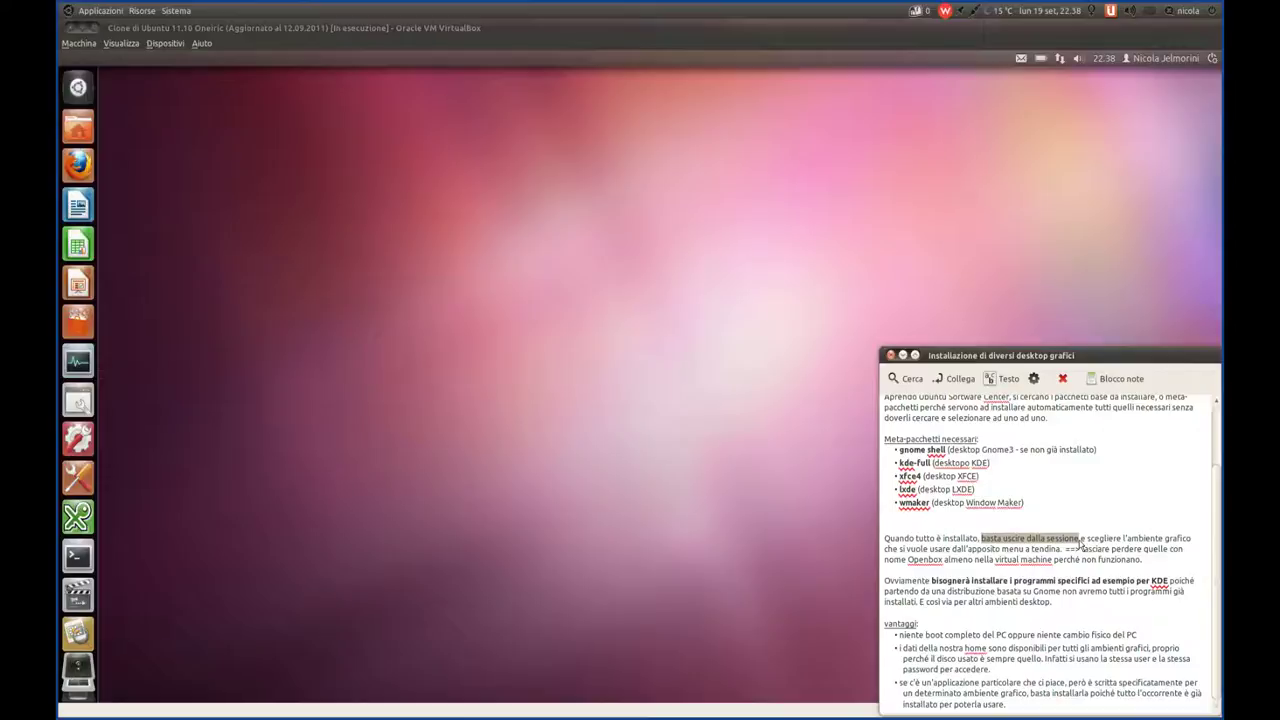
mouse_move(1081, 545)
left_mouse_down()
mouse_move(1188, 545)
mouse_move(957, 560)
mouse_move(1064, 556)
left_mouse_up()
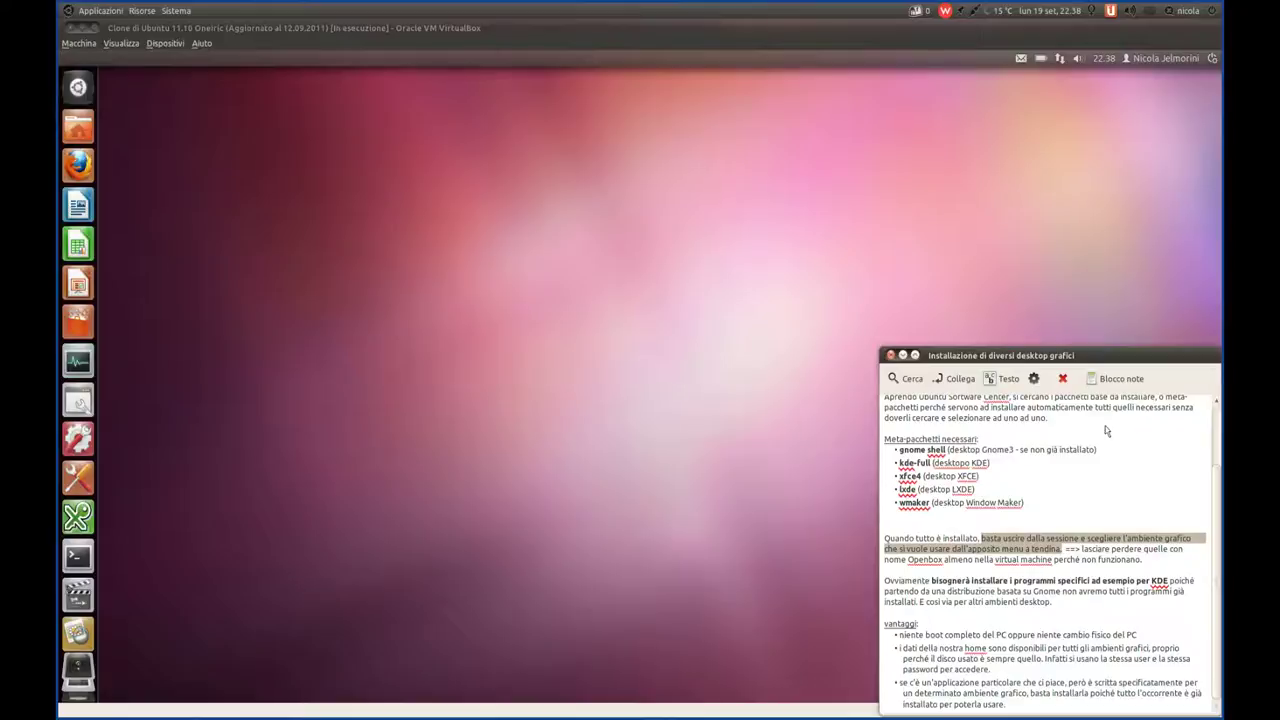
left_click(1213, 58)
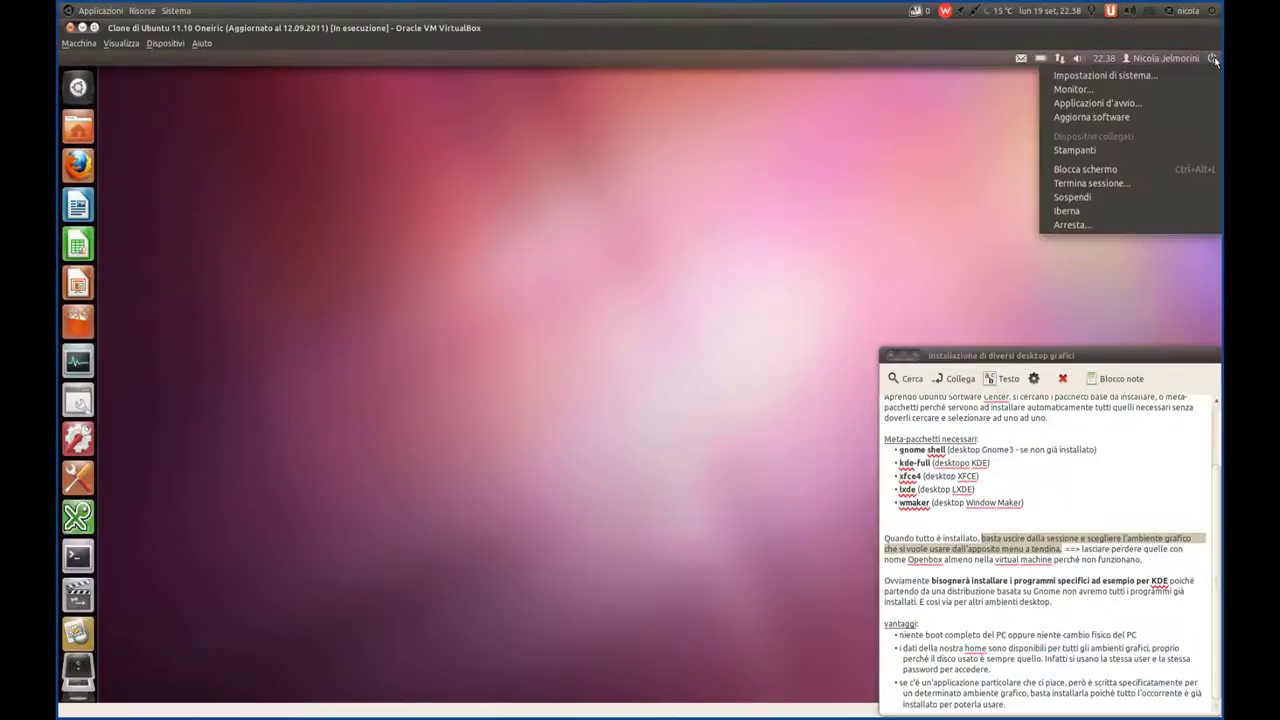
left_click(1101, 184)
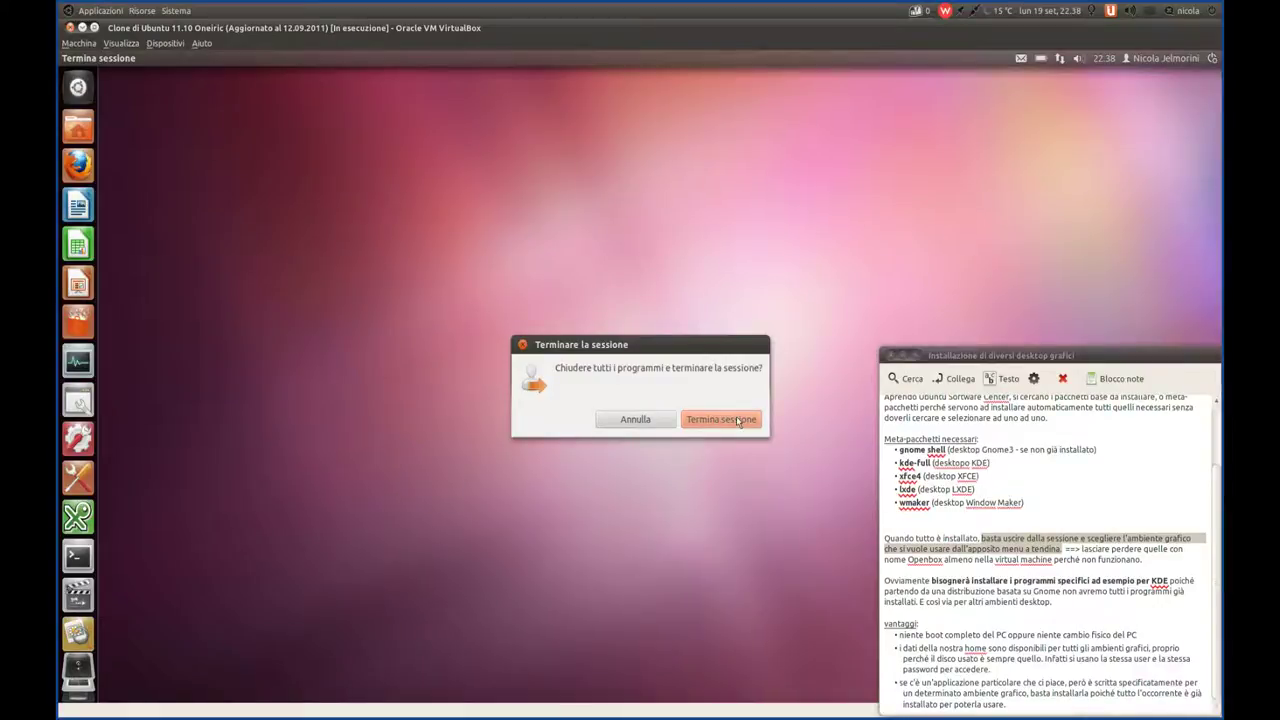
left_click(738, 420)
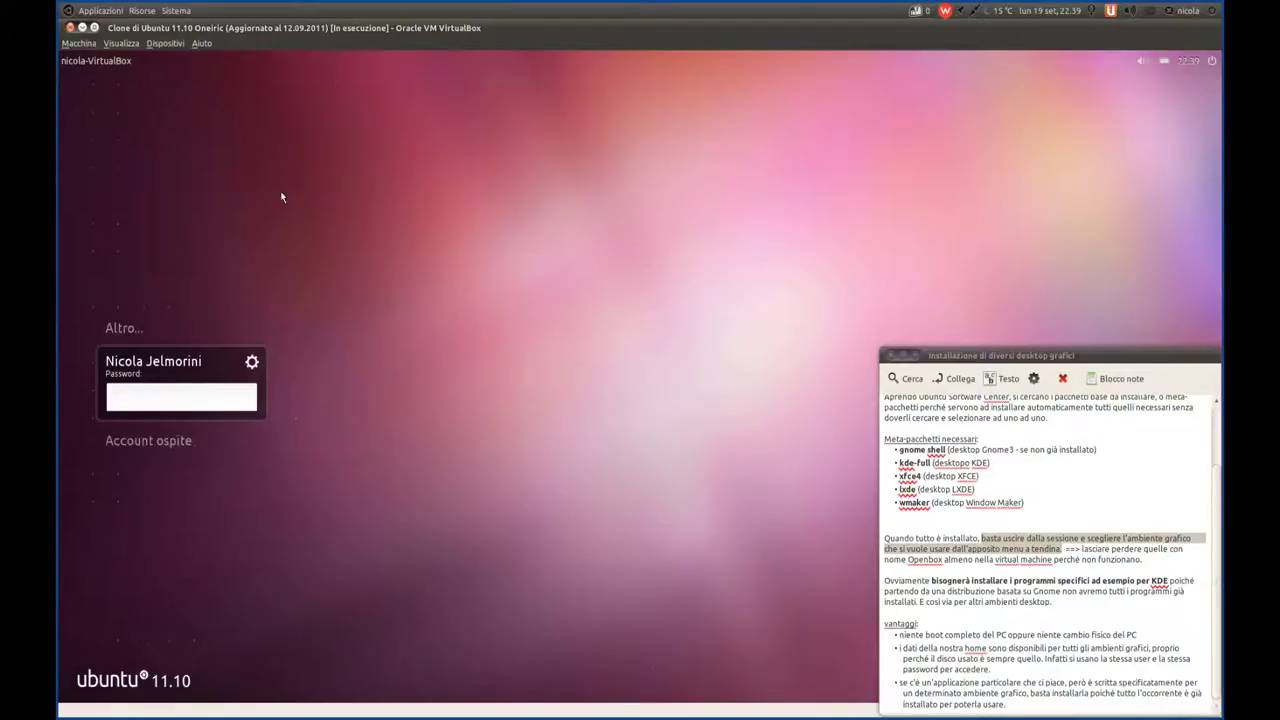
Step: Show the available desktop sessions on the login screen and highlight the note's remark about skipping the Openbox entries
left_click(253, 366)
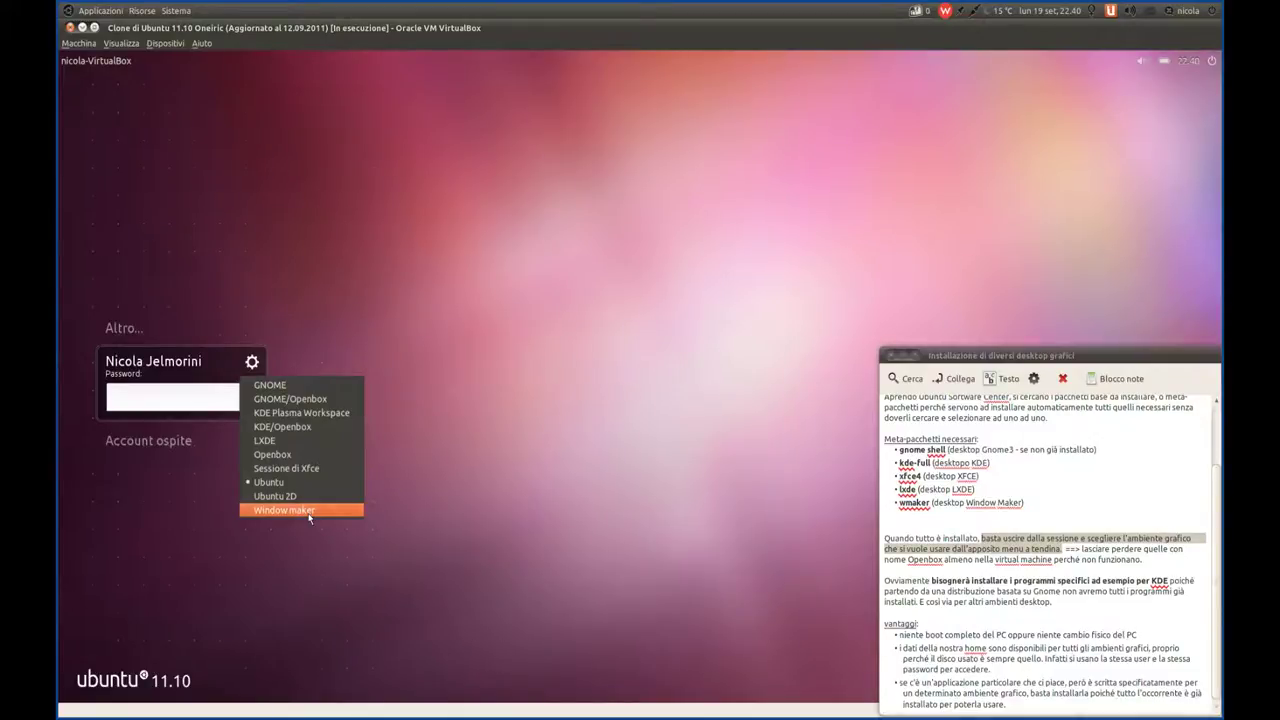
left_click(1072, 562)
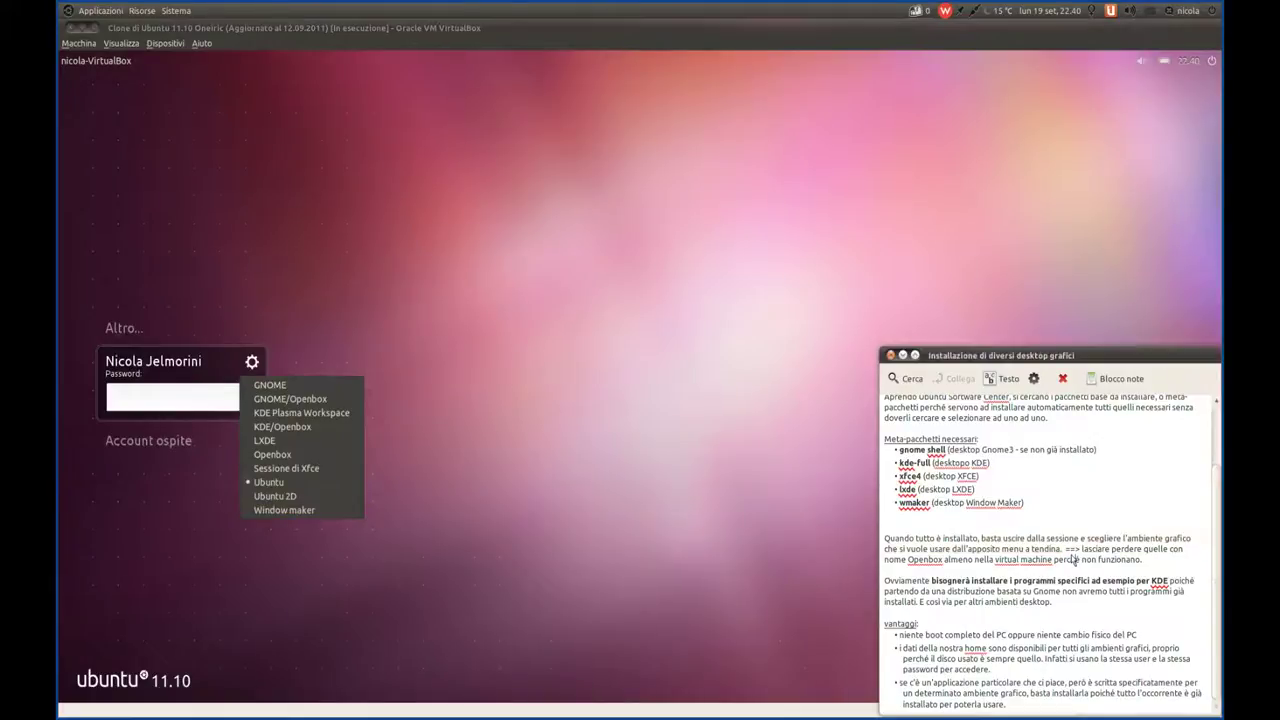
left_click_drag(1066, 552, 1198, 567)
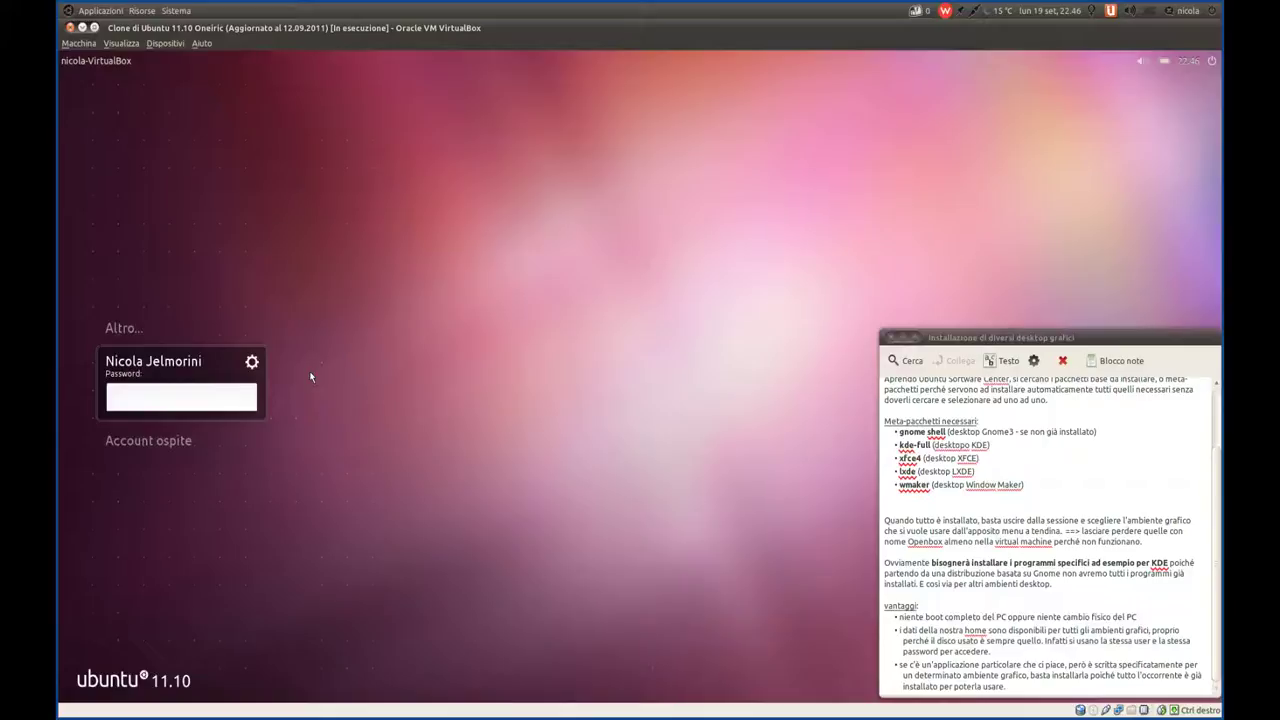
Step: Choose the KDE Plasma Workspace session on the login screen and log in by entering the account password
left_click(250, 364)
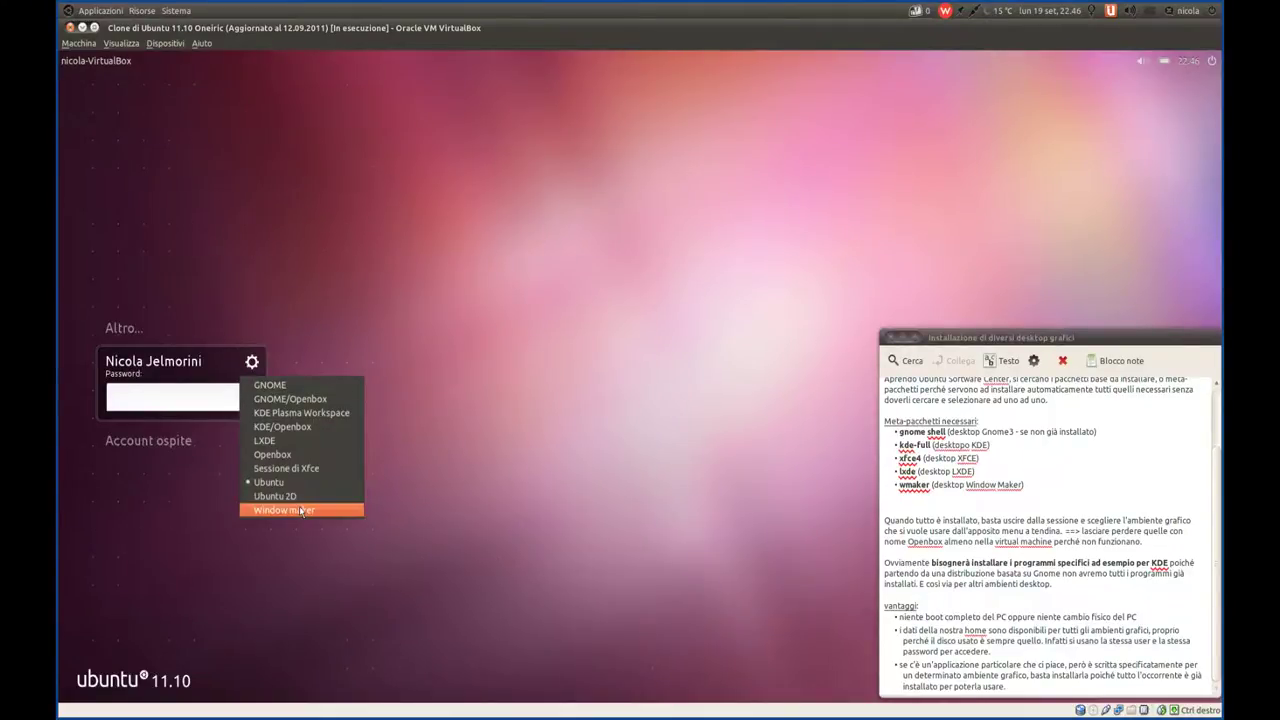
left_click(279, 413)
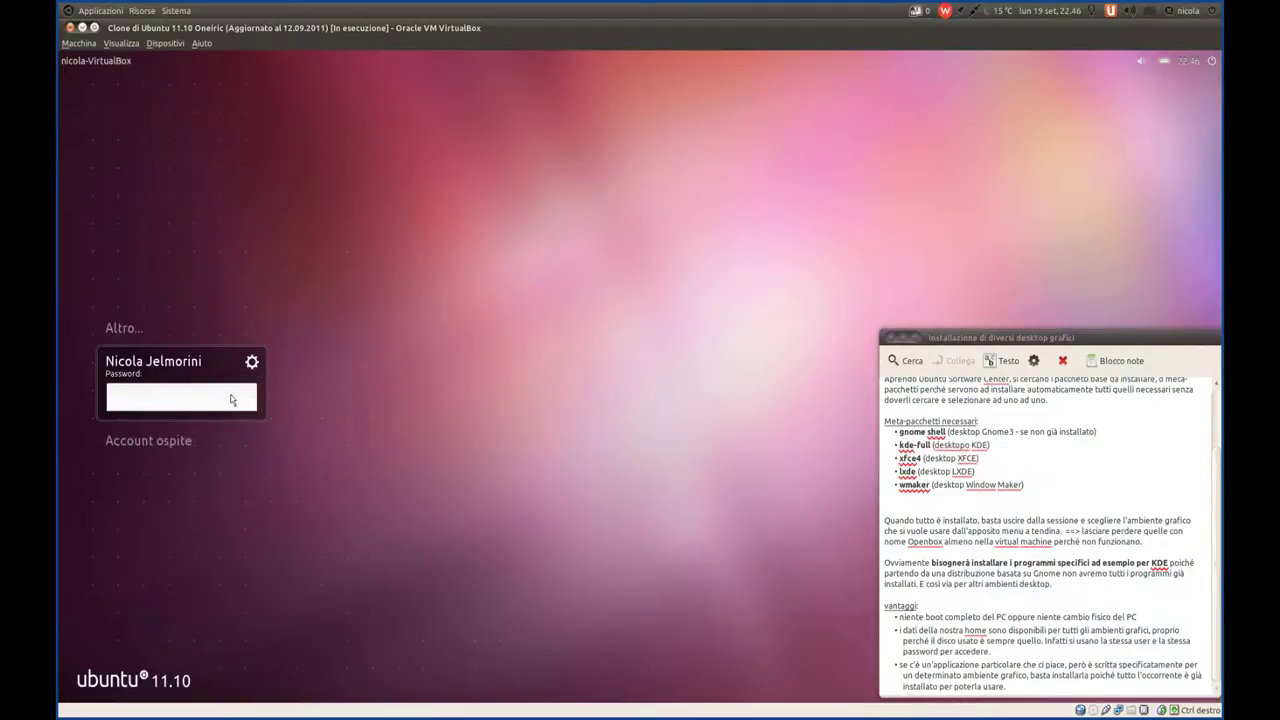
type("****")
key("Return")
type("******")
key("Return")
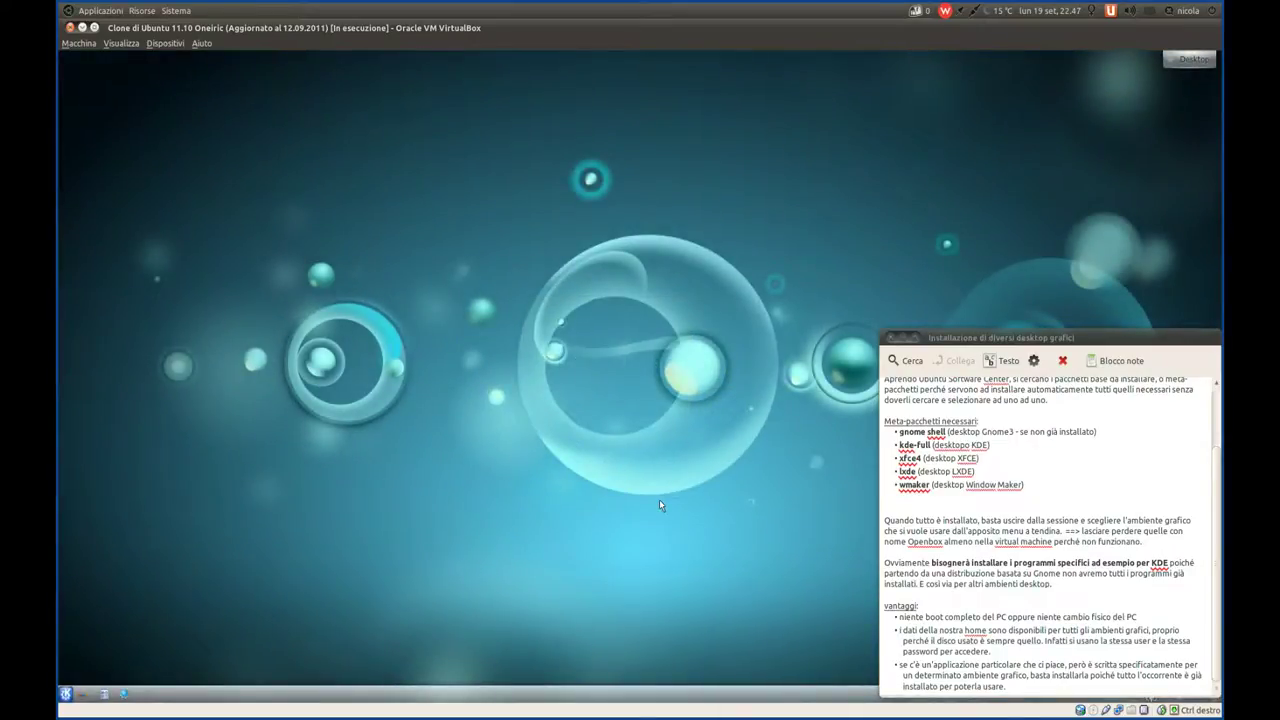
Step: Move the note clear of the KDE taskbar and look through the launcher's Applications, Computer, Recently Used and Leave sections
left_click_drag(1088, 339, 1083, 316)
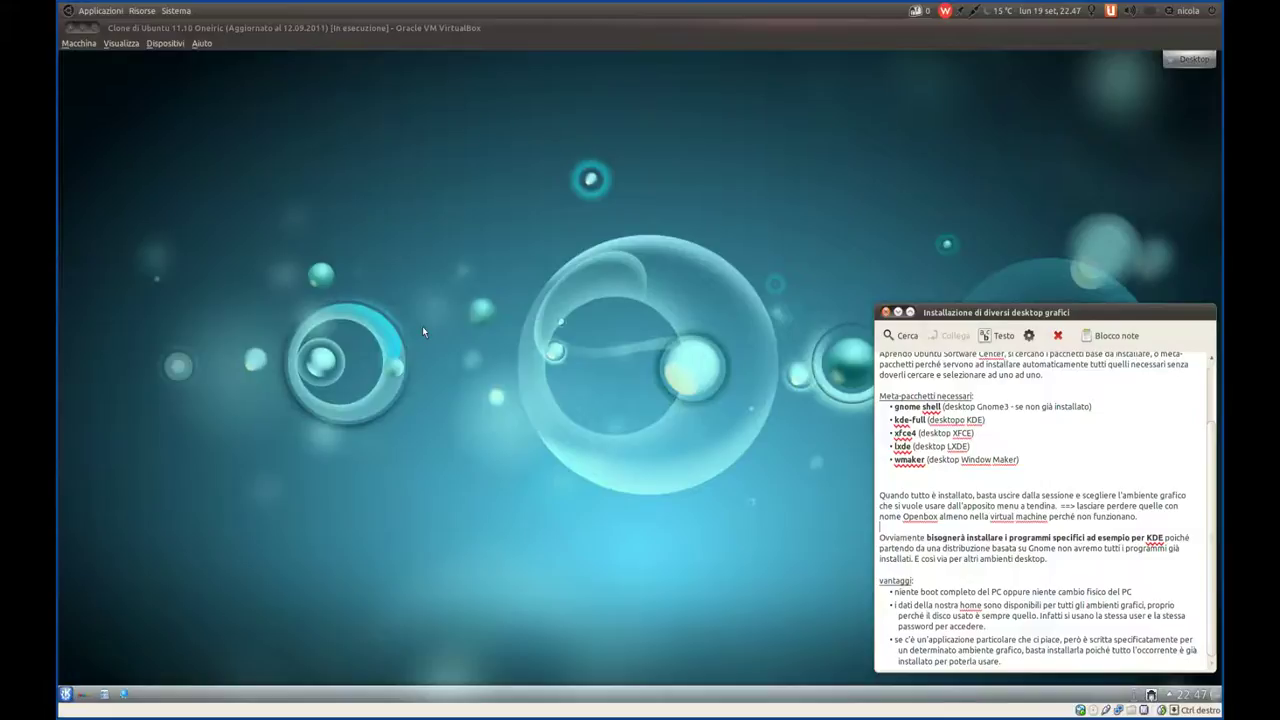
left_click(67, 697)
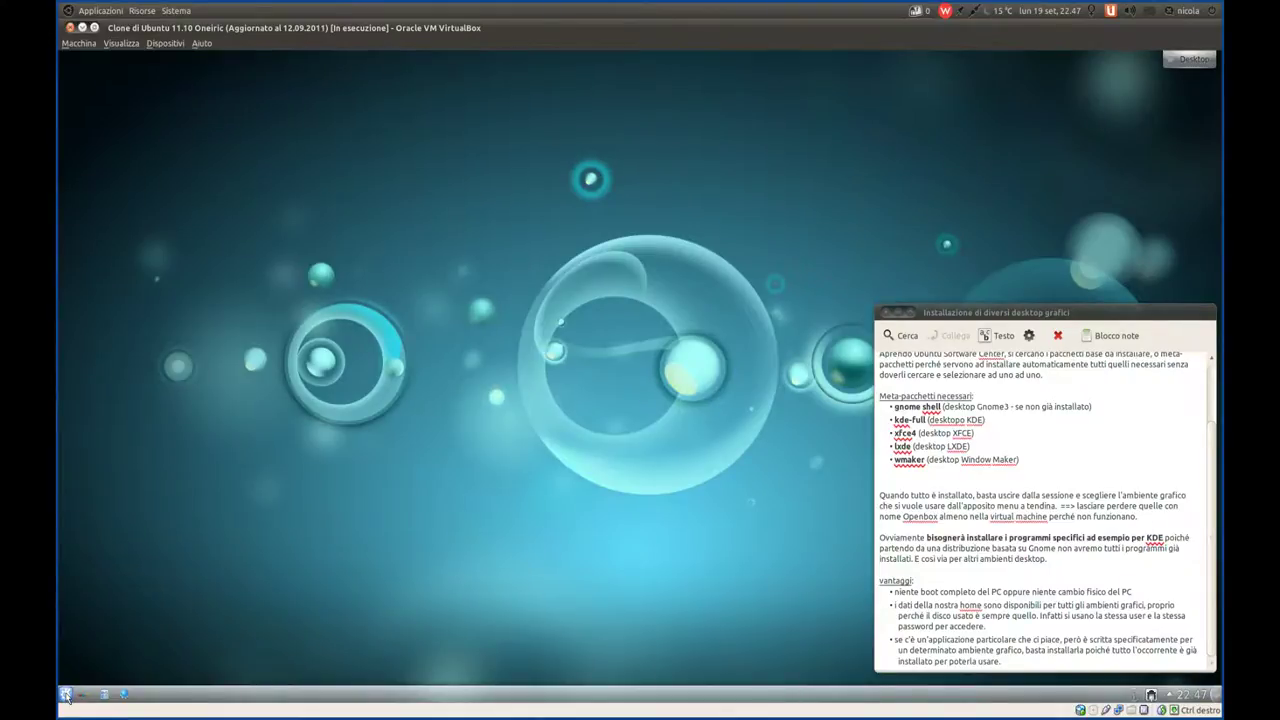
left_click(66, 697)
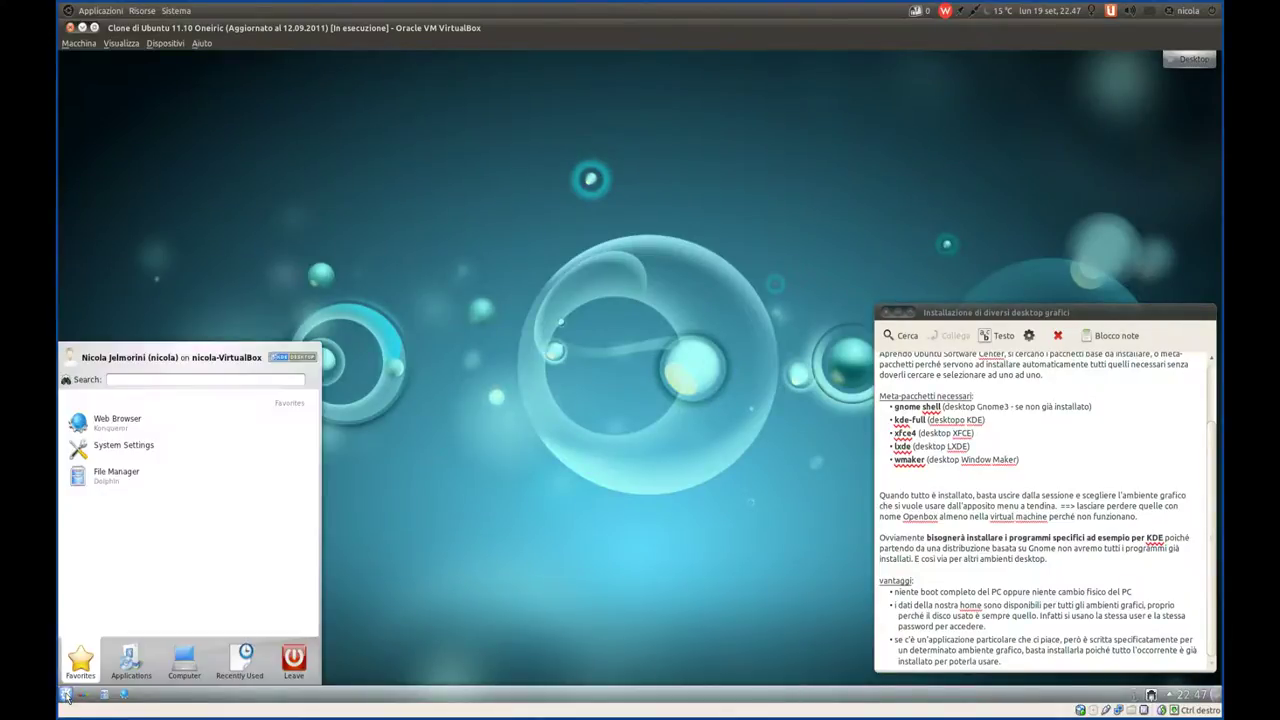
left_click(136, 658)
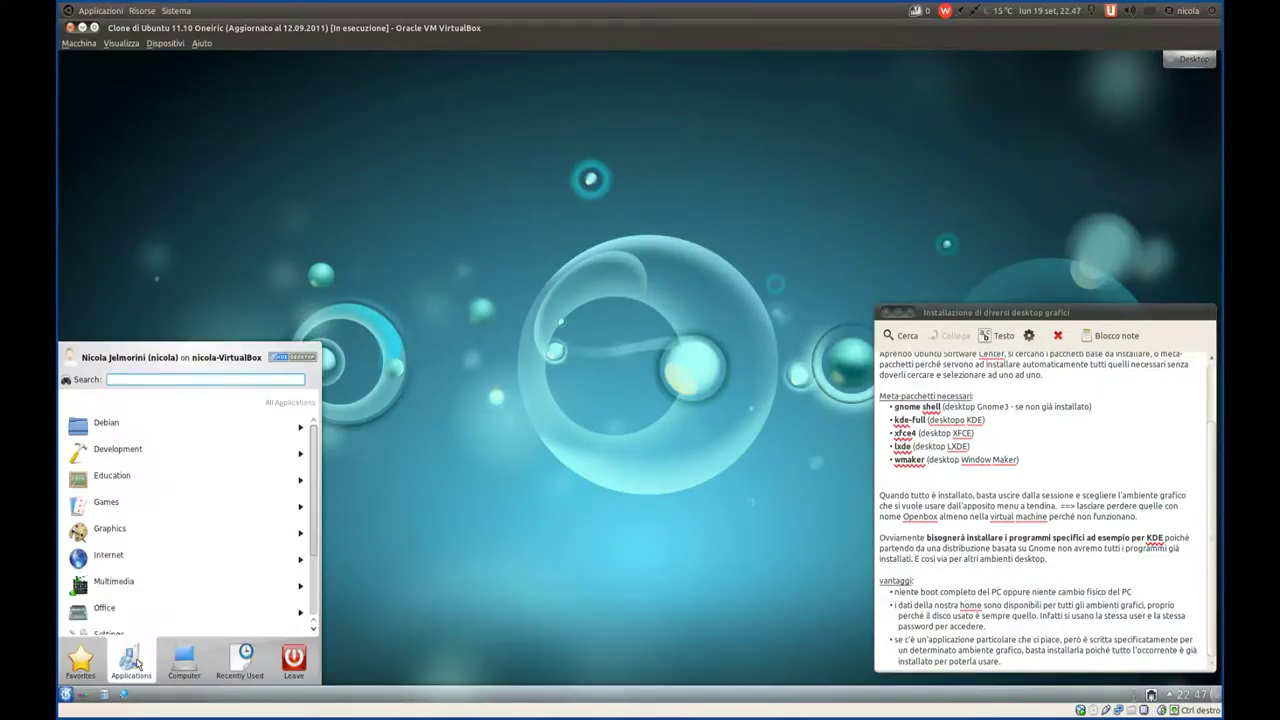
left_click(196, 665)
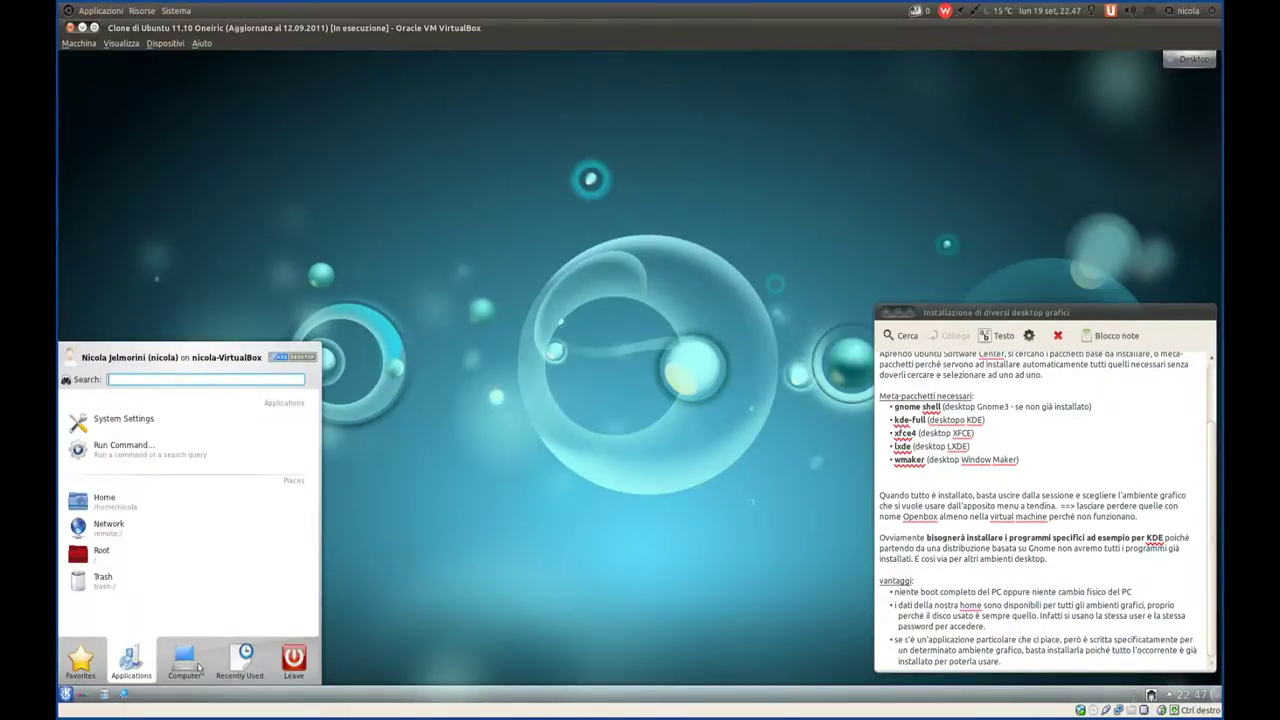
left_click(250, 668)
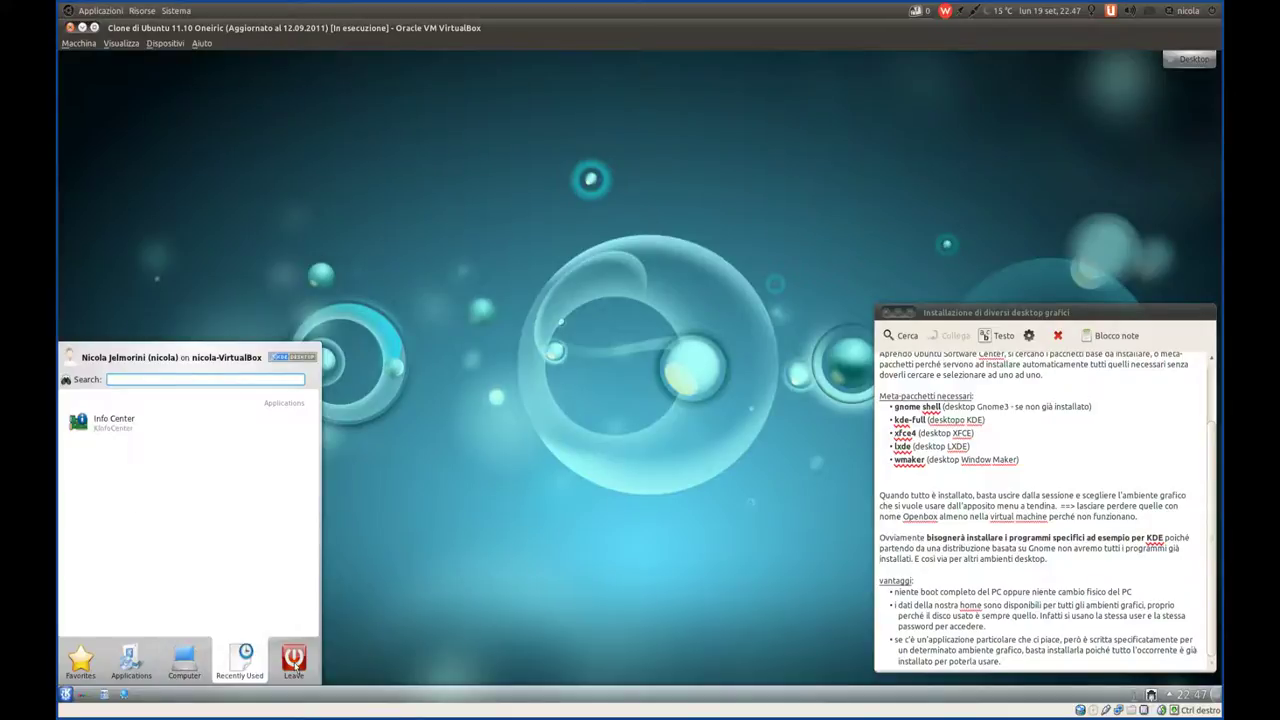
left_click(298, 666)
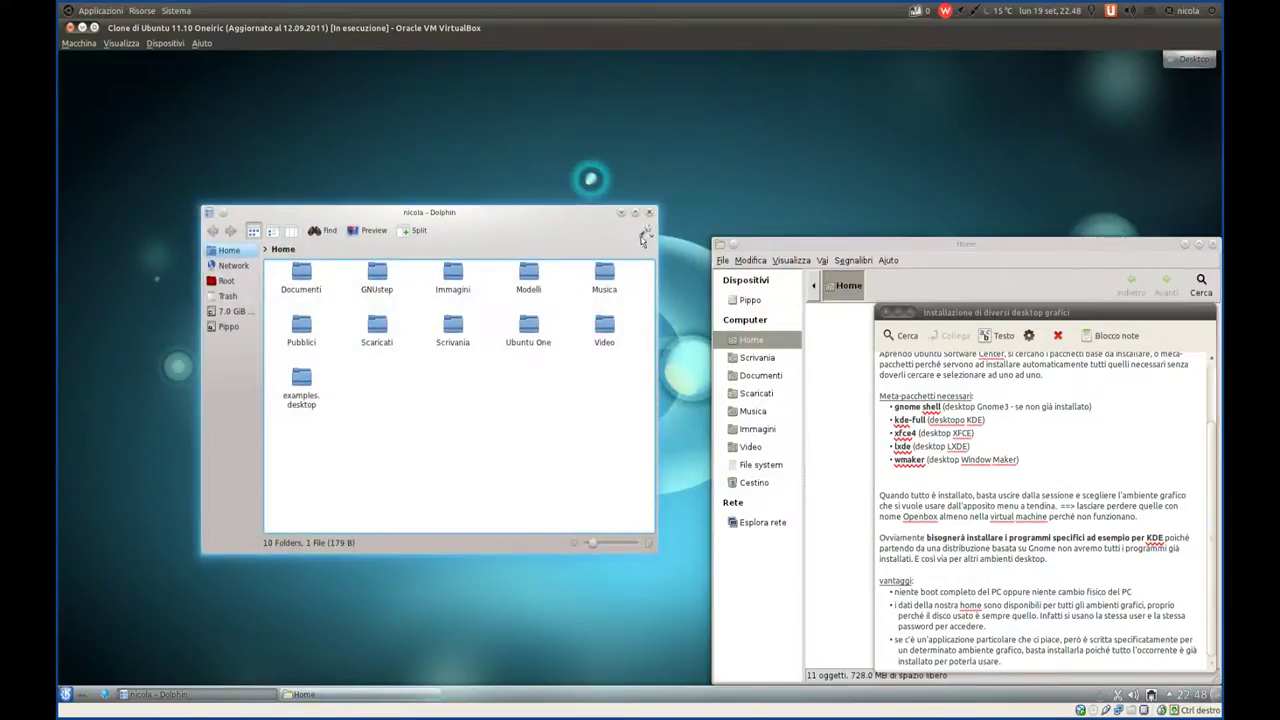
Step: View the KDE platform version in Dolphin's About KDE information and close the dialog
left_click(646, 233)
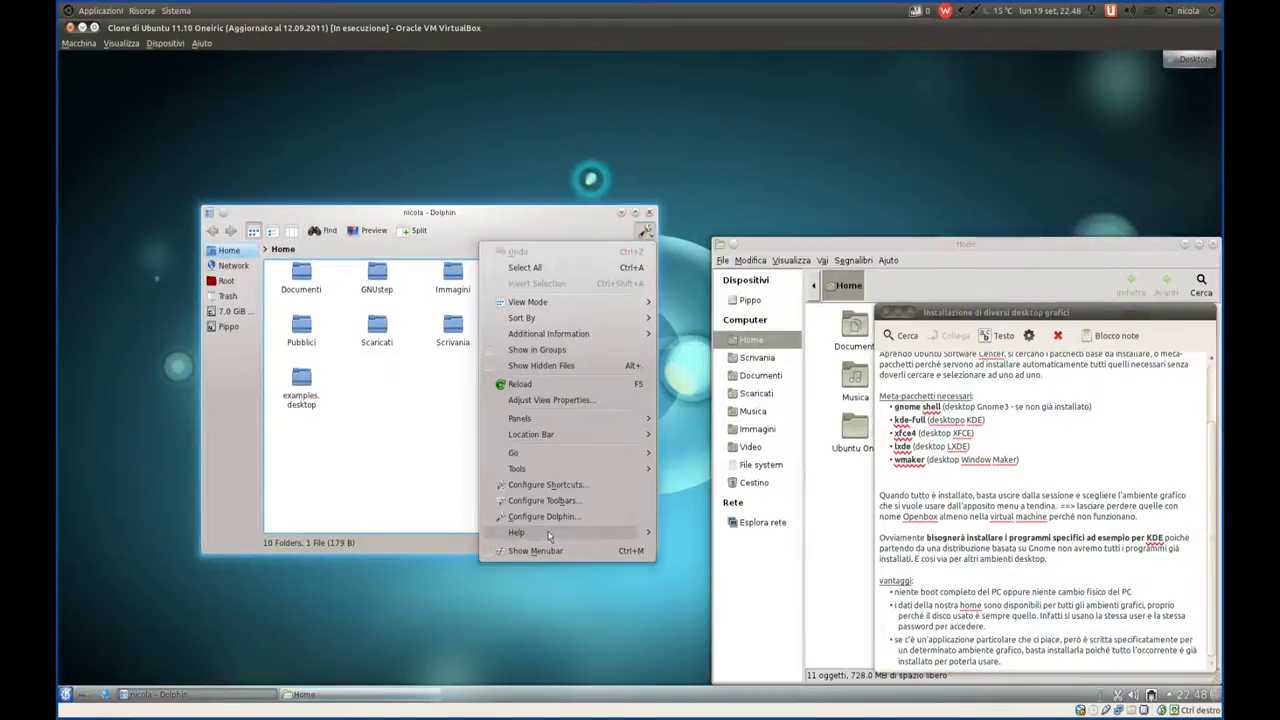
mouse_move(548, 536)
mouse_move(648, 533)
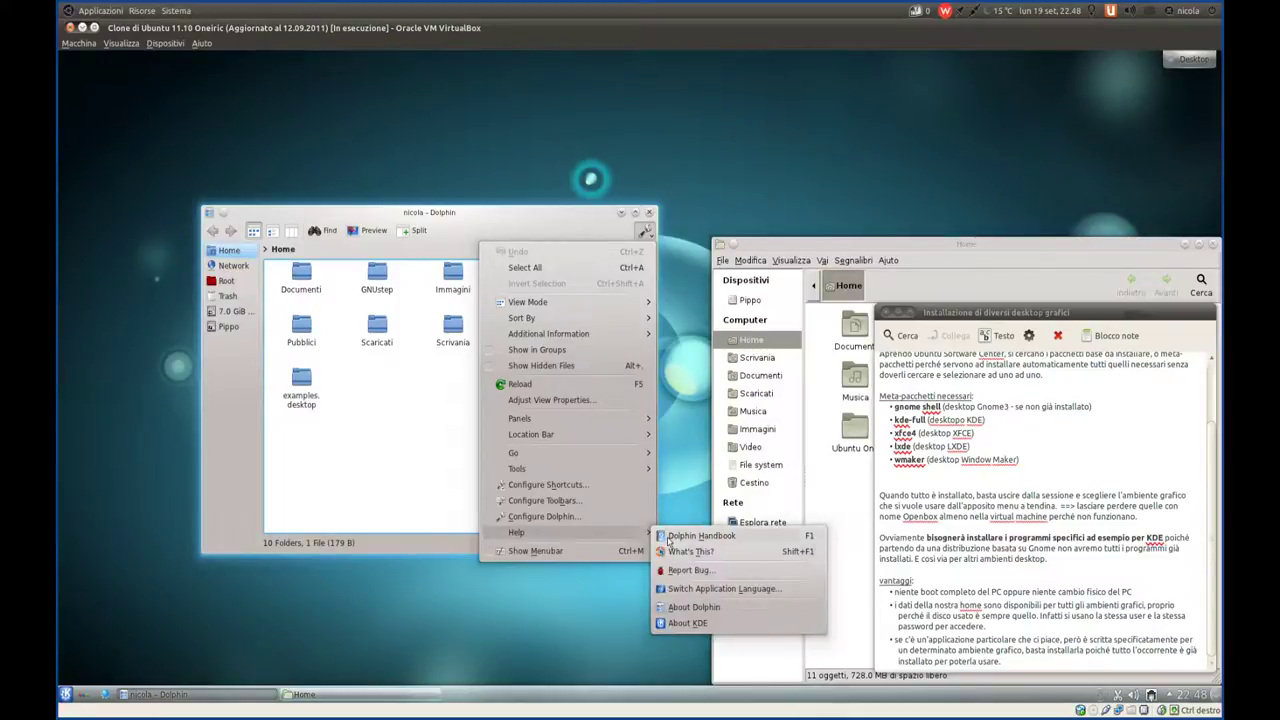
left_click(686, 623)
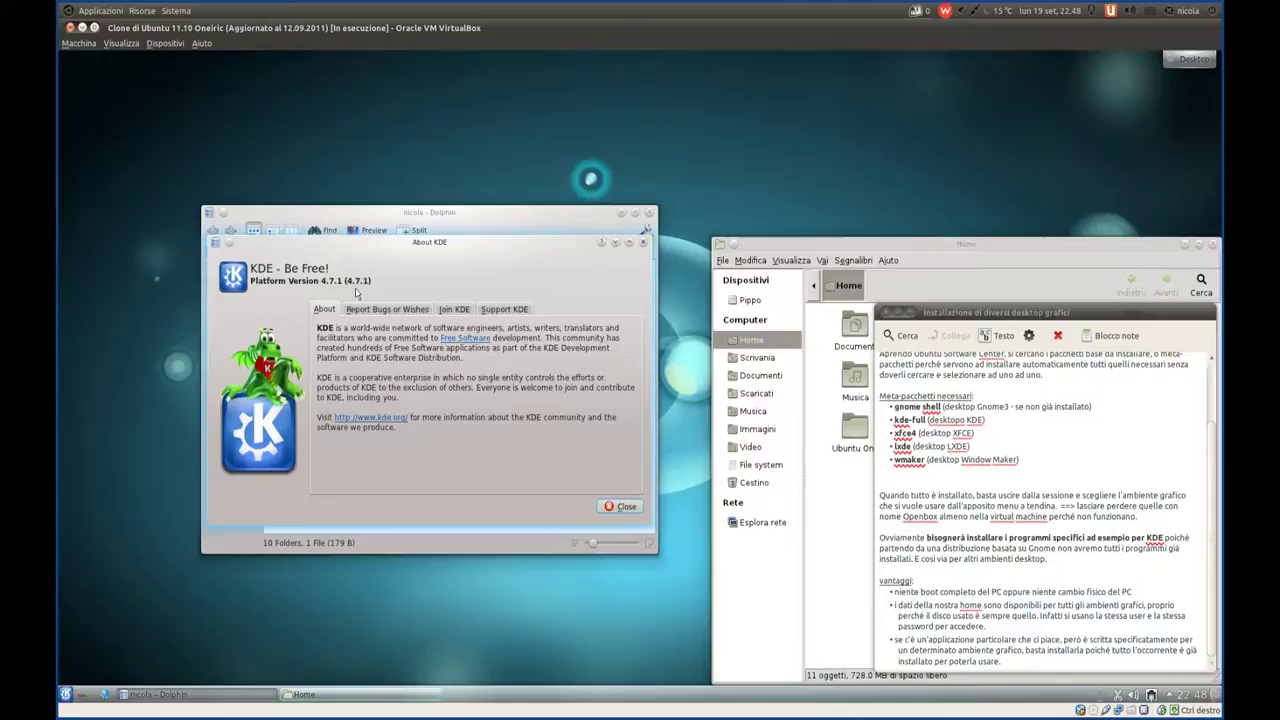
left_click(634, 510)
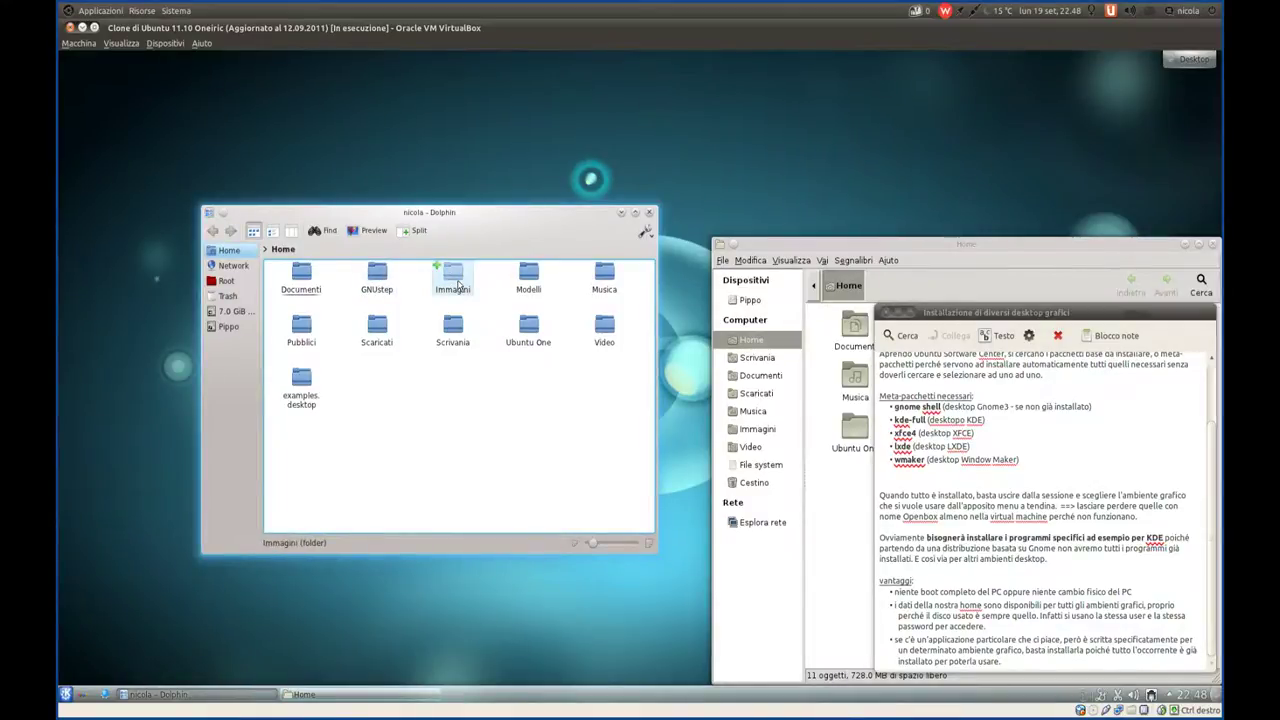
Step: Close the Dolphin and Home file manager windows, and highlight the note's paragraph about installing KDE-specific programs
left_click(650, 214)
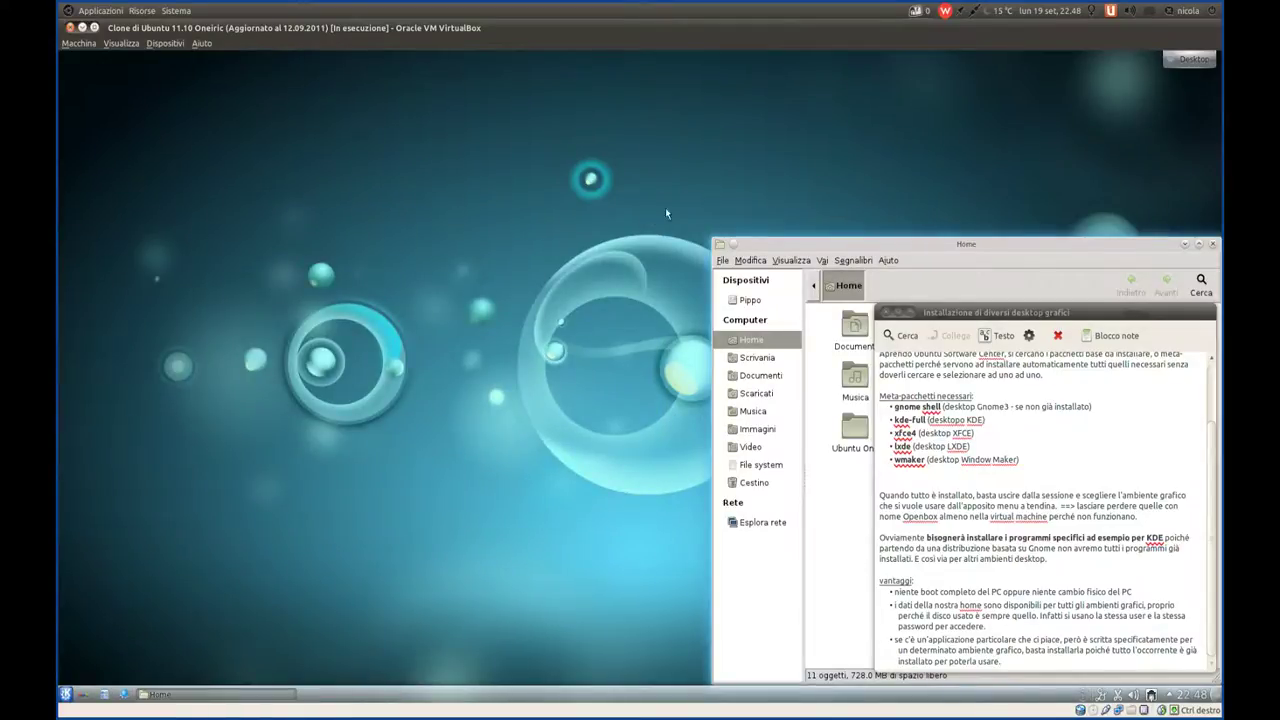
left_click_drag(1020, 248, 690, 137)
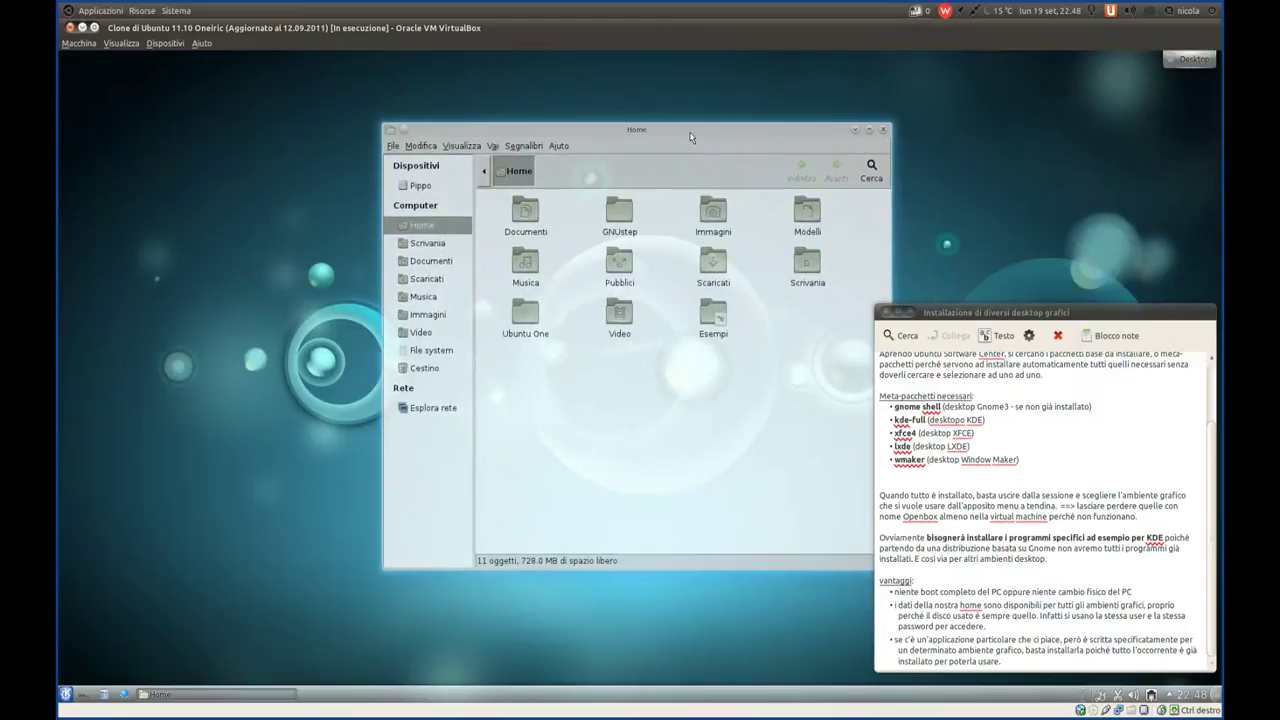
left_click(884, 131)
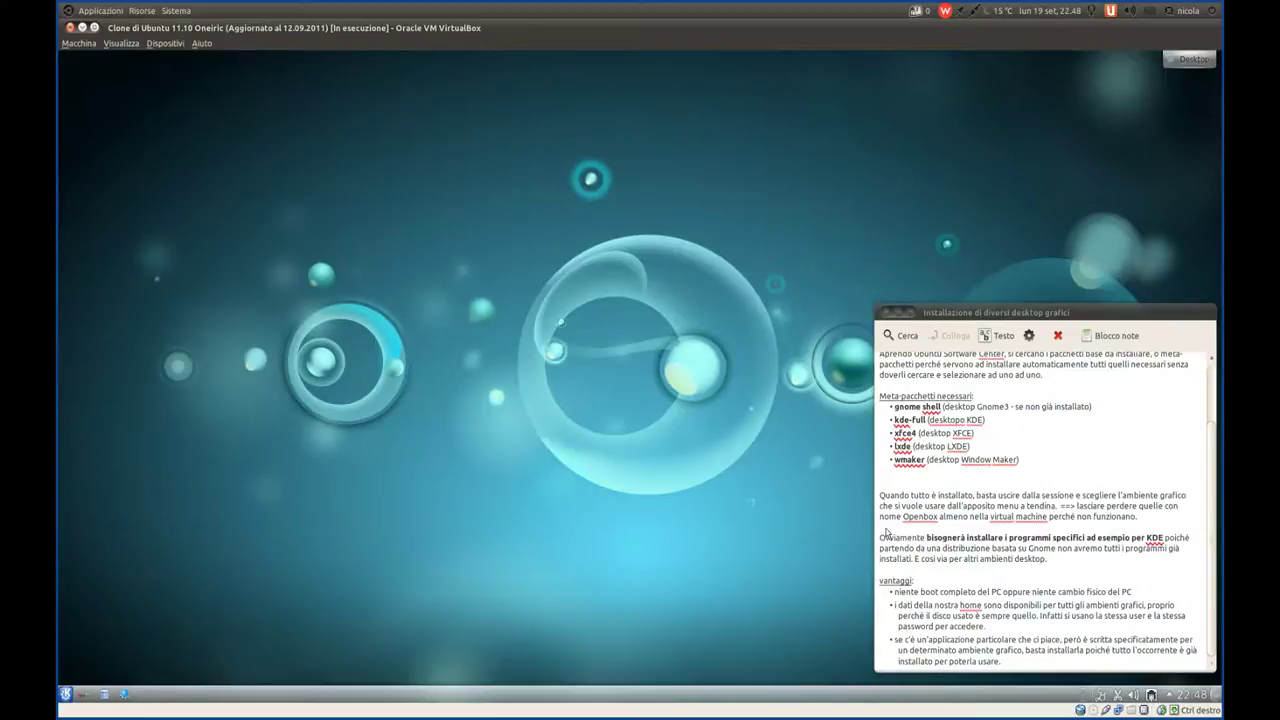
left_click_drag(880, 537, 1180, 562)
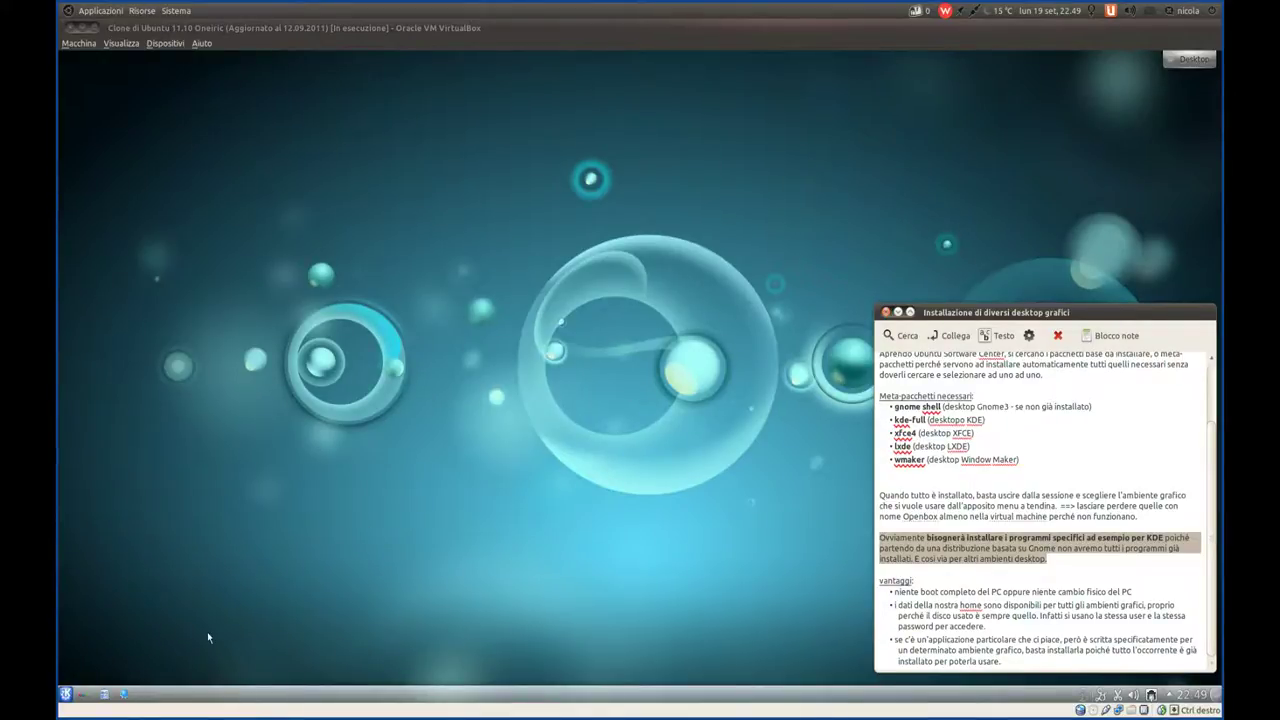
Step: Show the application categories in the KDE launcher and highlight "kde-full" in the note
left_click(66, 694)
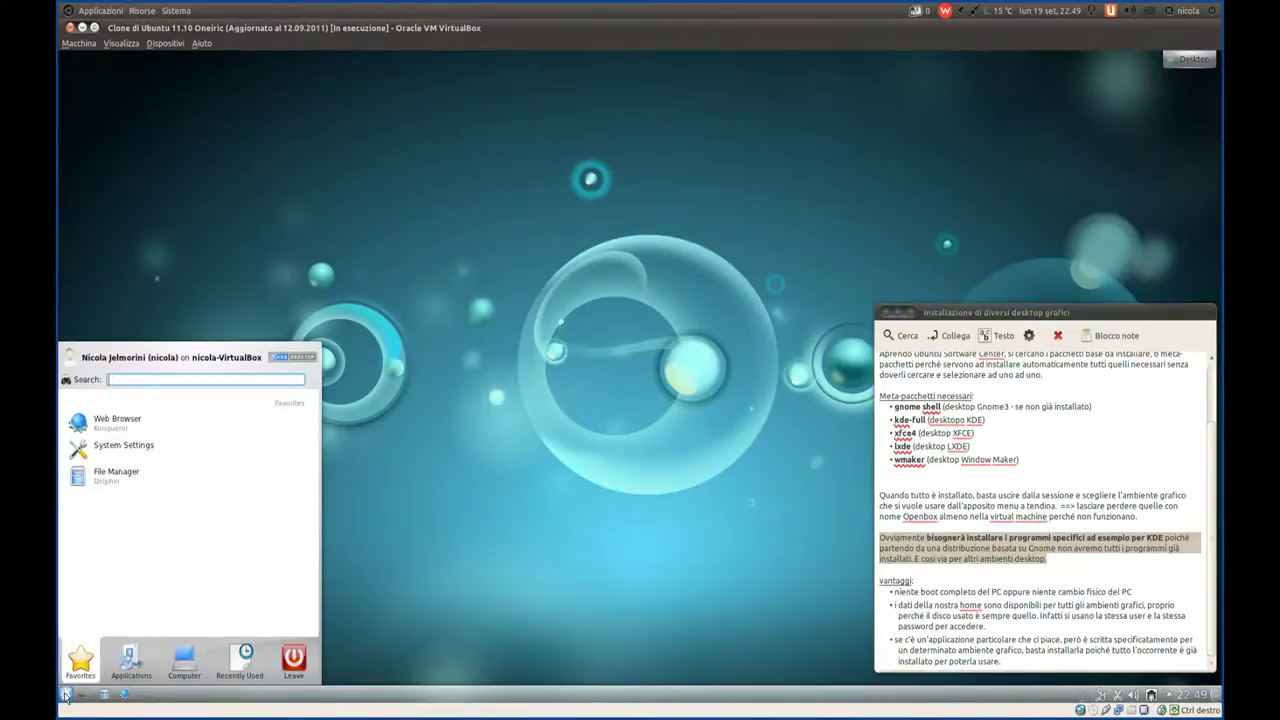
left_click(122, 672)
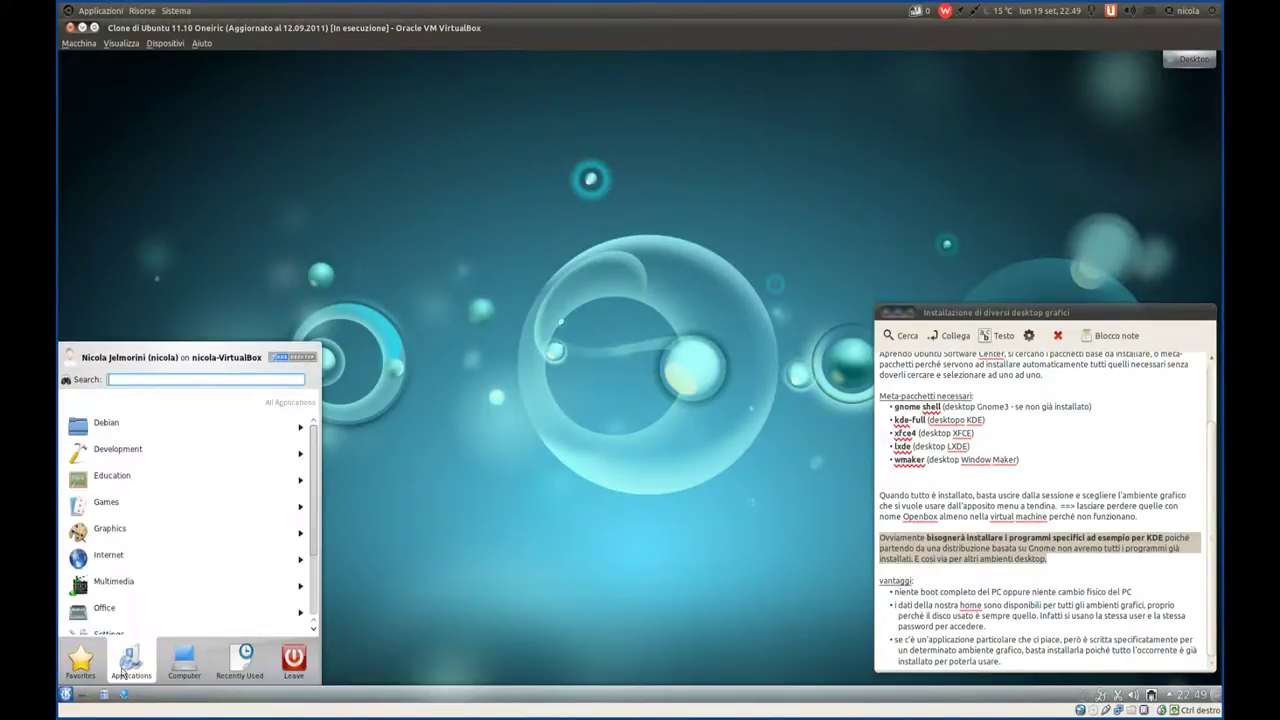
left_click(1013, 447)
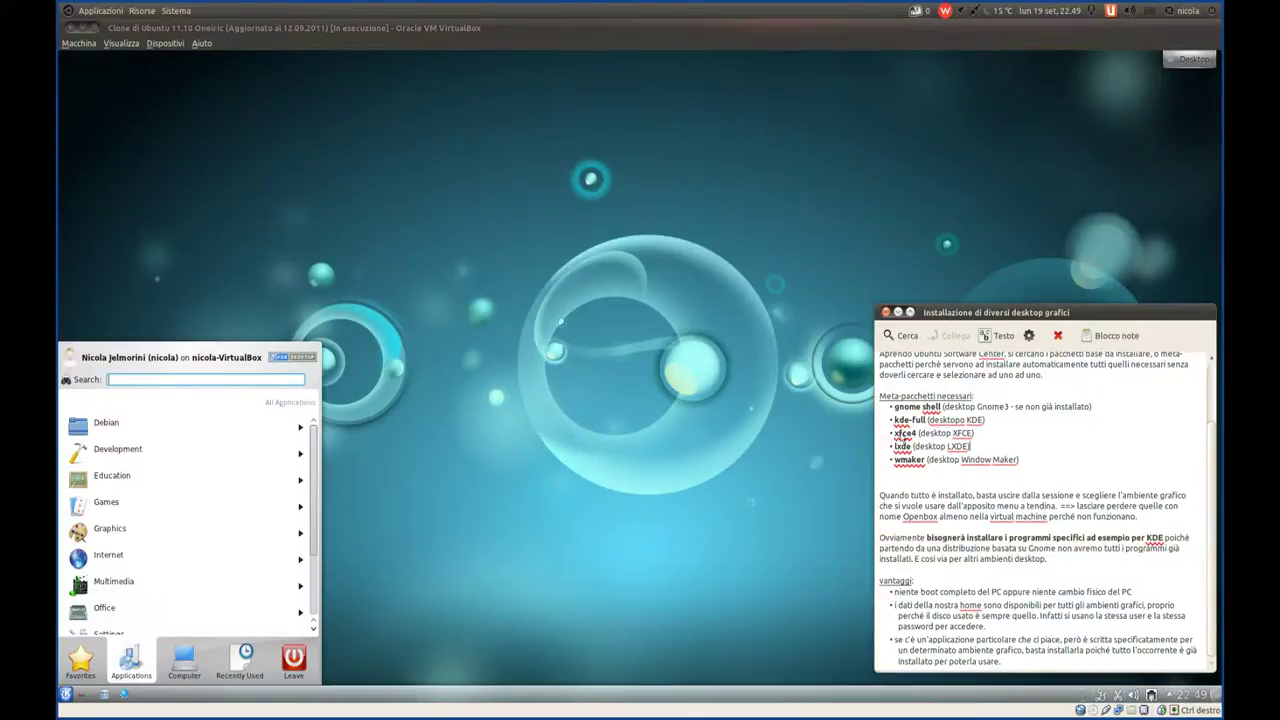
left_click_drag(927, 420, 894, 425)
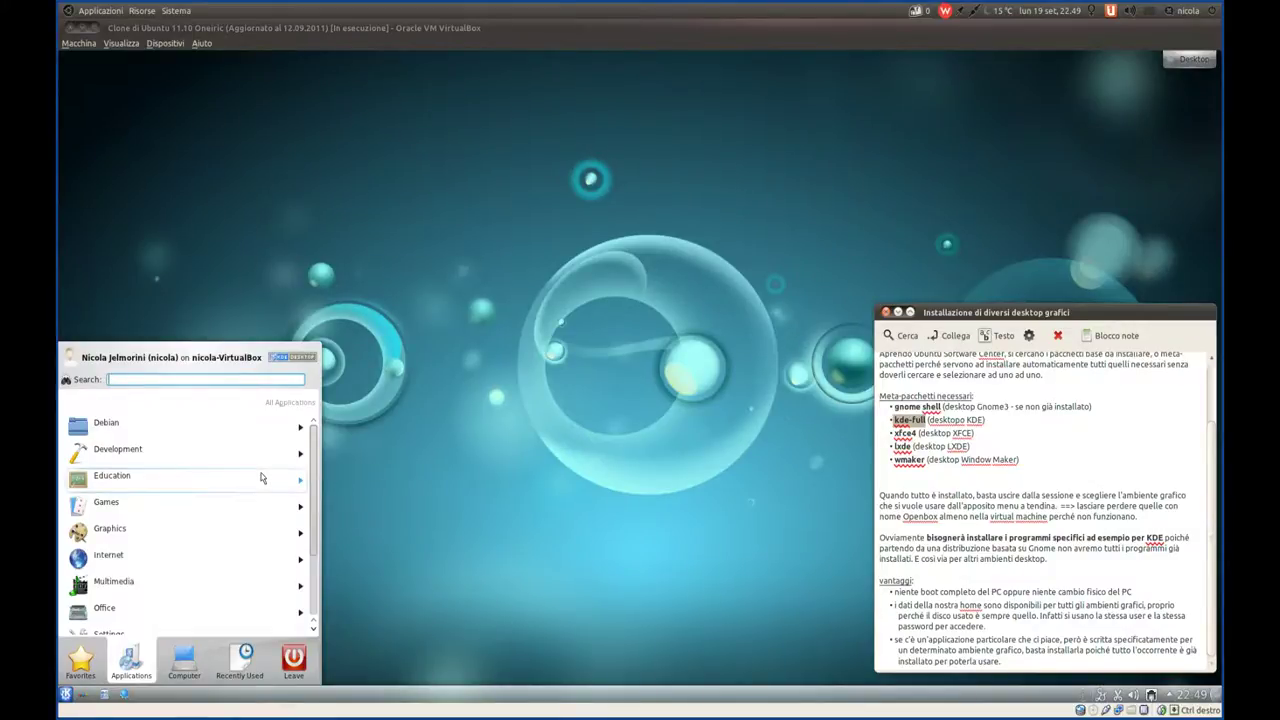
Step: Browse the Games category, the full list of application categories and the Multimedia programs in the KDE launcher
left_click(158, 514)
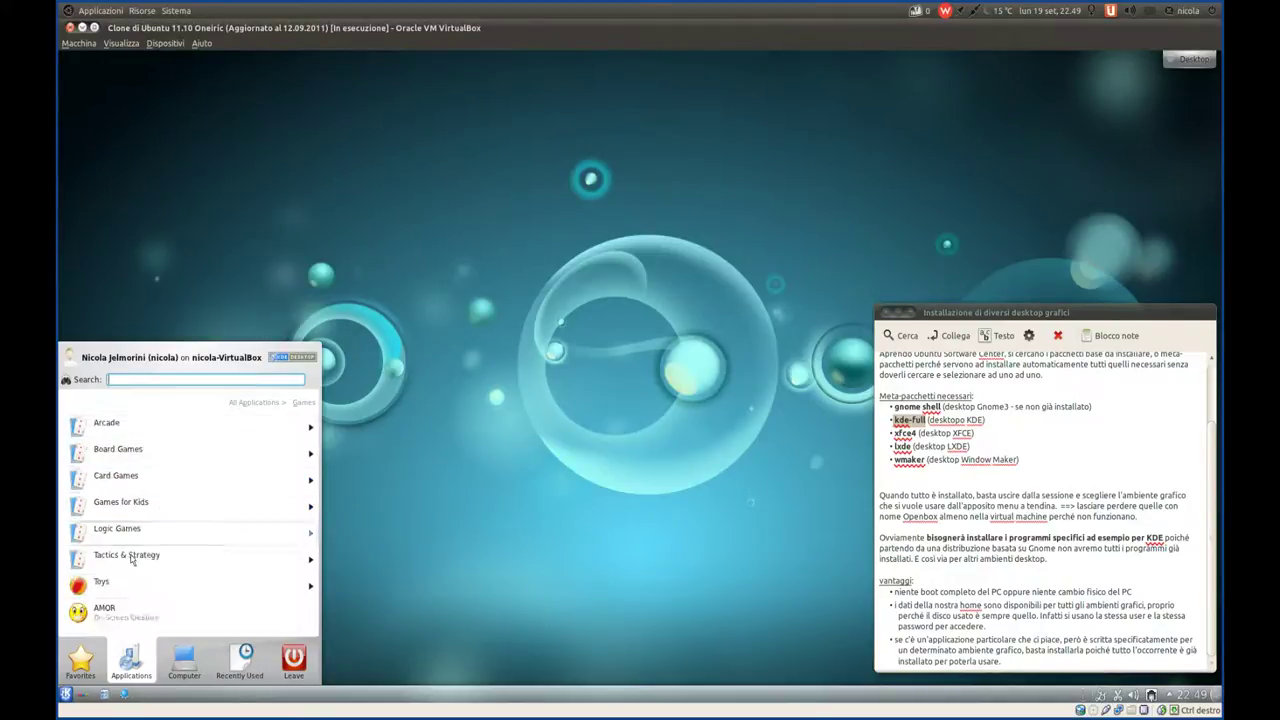
left_click(267, 406)
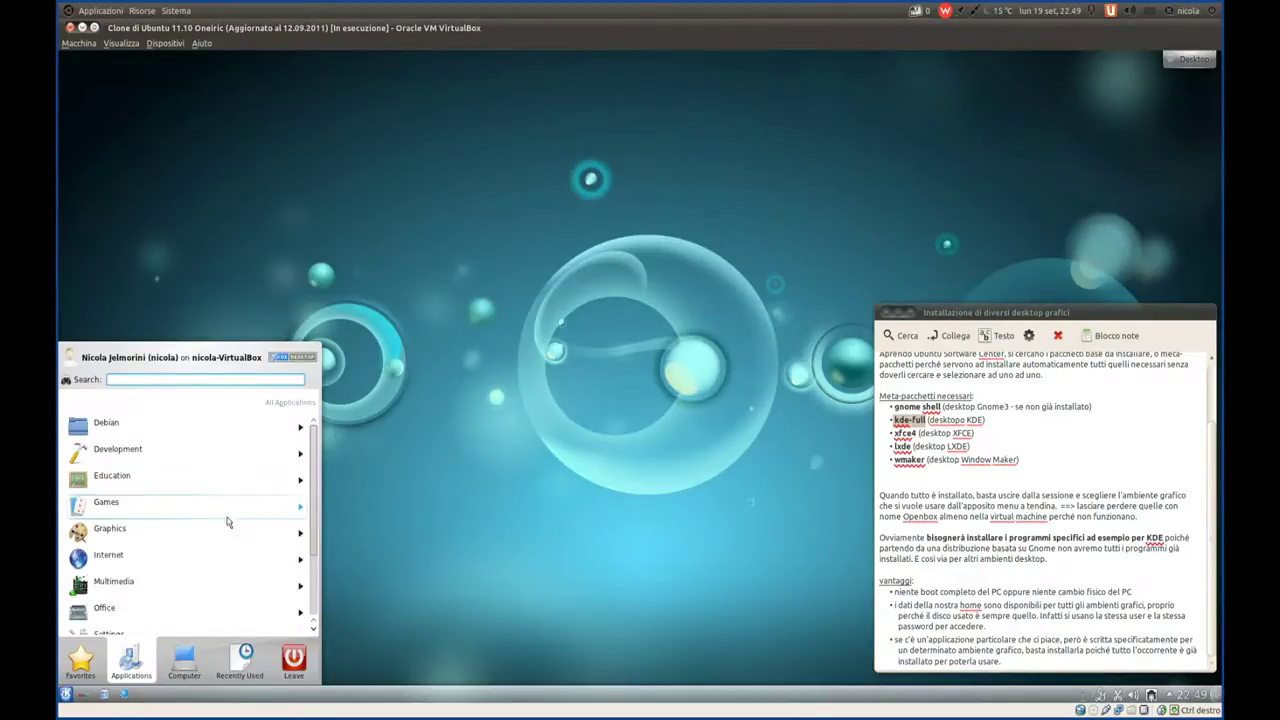
scroll(194, 543, "down", 3)
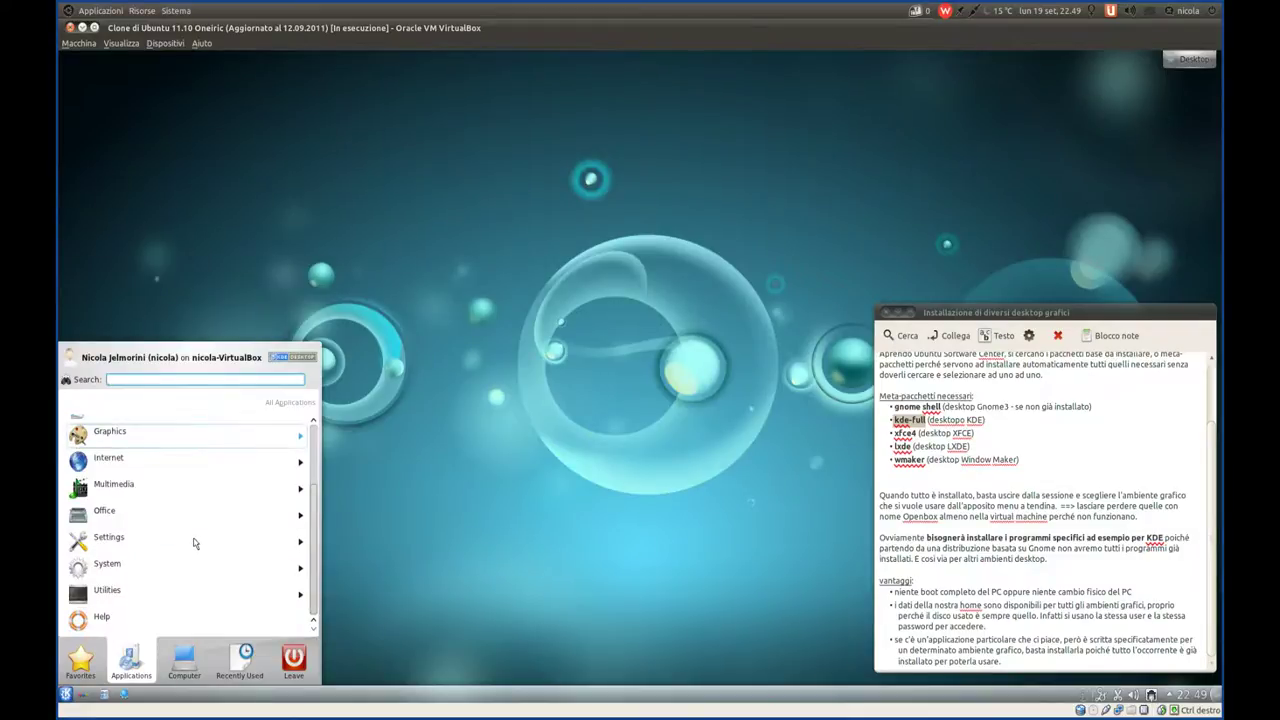
scroll(194, 543, "up", 4)
scroll(191, 534, "down", 1)
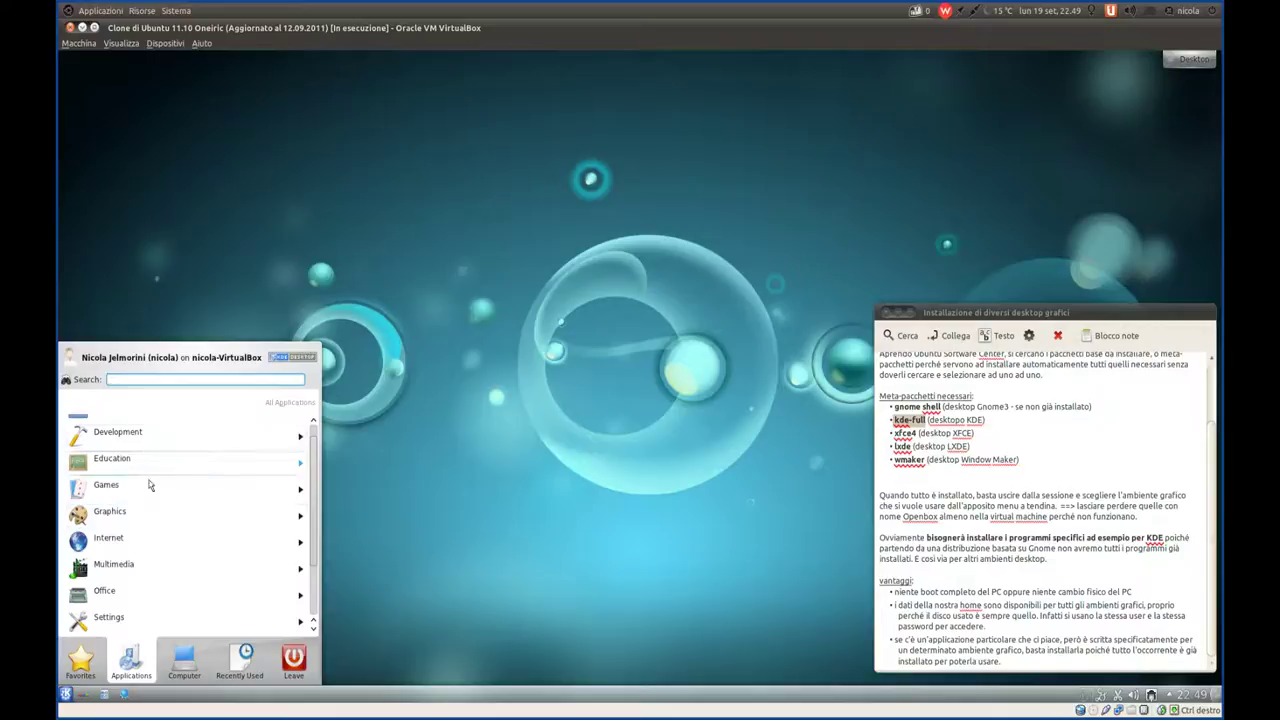
left_click(150, 563)
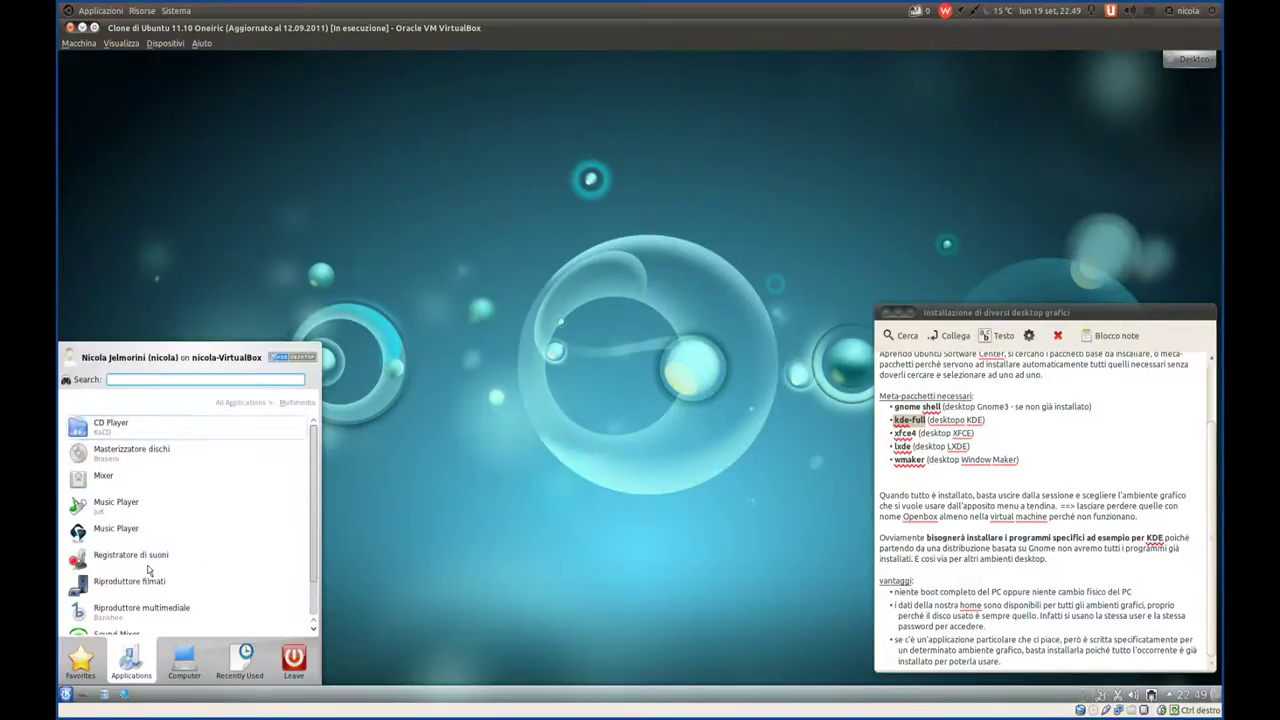
Step: Launch Riproduttore filmati from the Multimedia programs, move its window toward the middle of the desktop, and close it
scroll(205, 498, "down", 1)
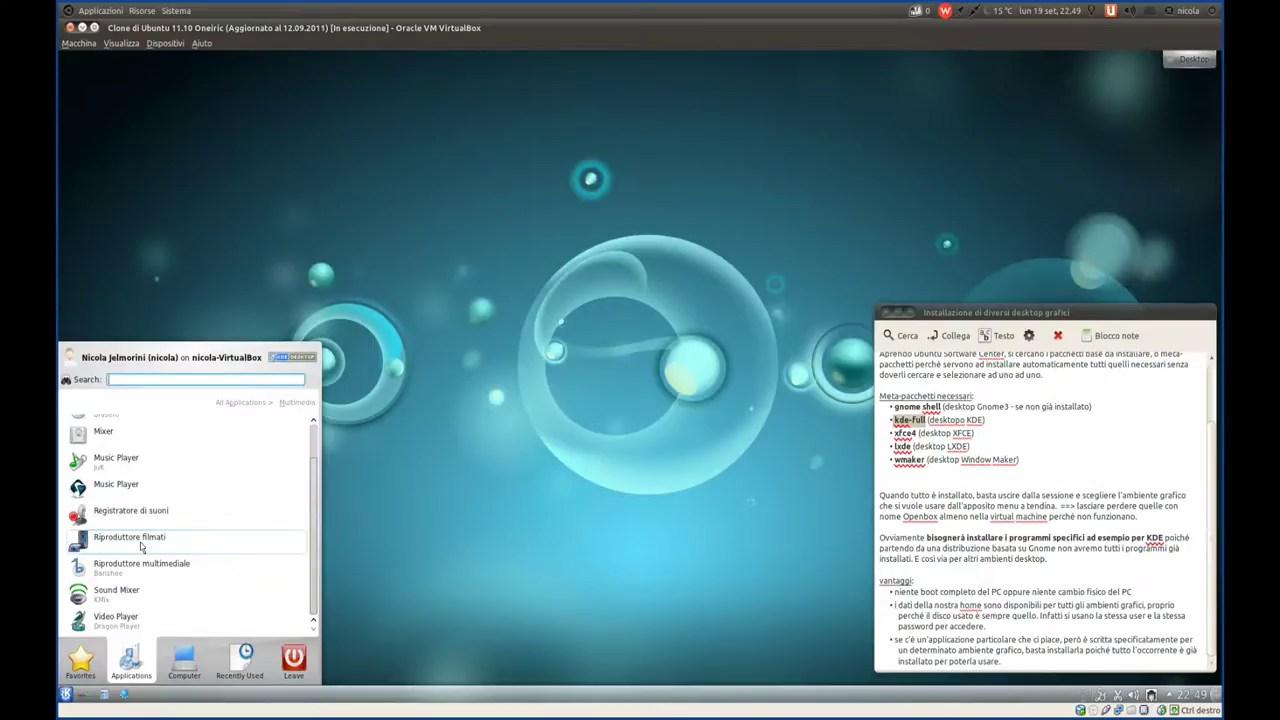
left_click(141, 541)
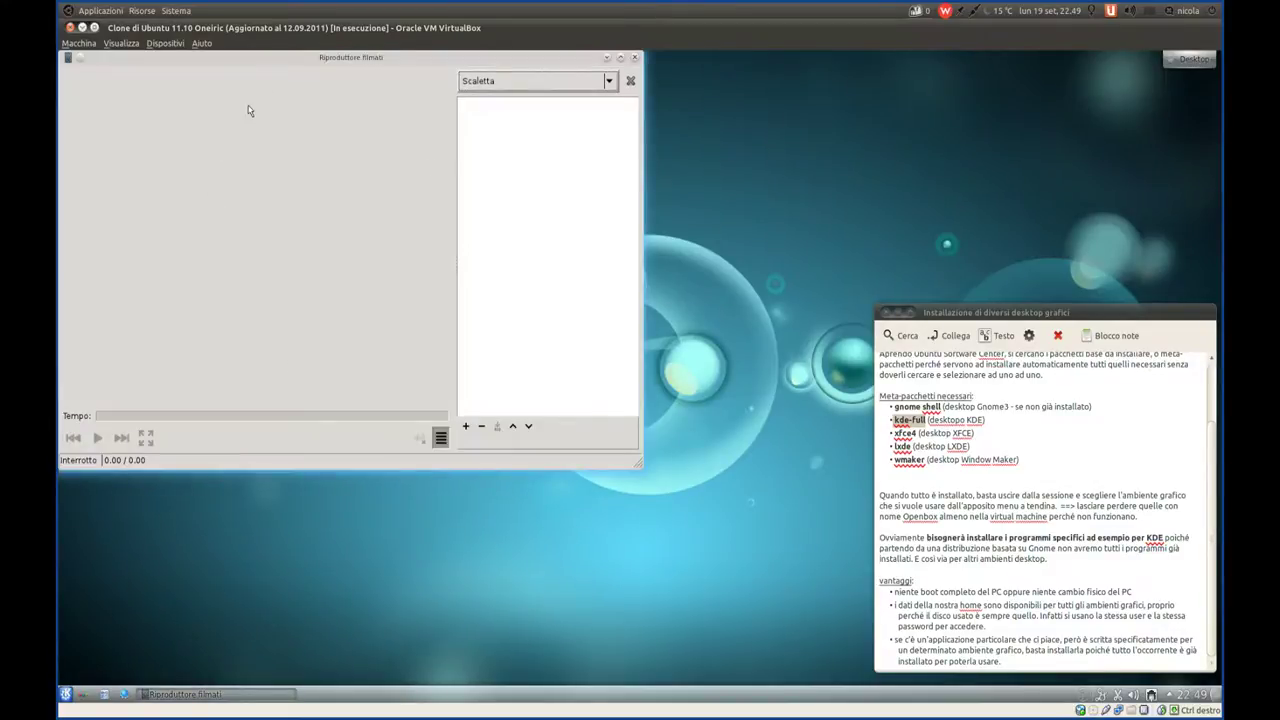
left_click_drag(285, 59, 419, 146)
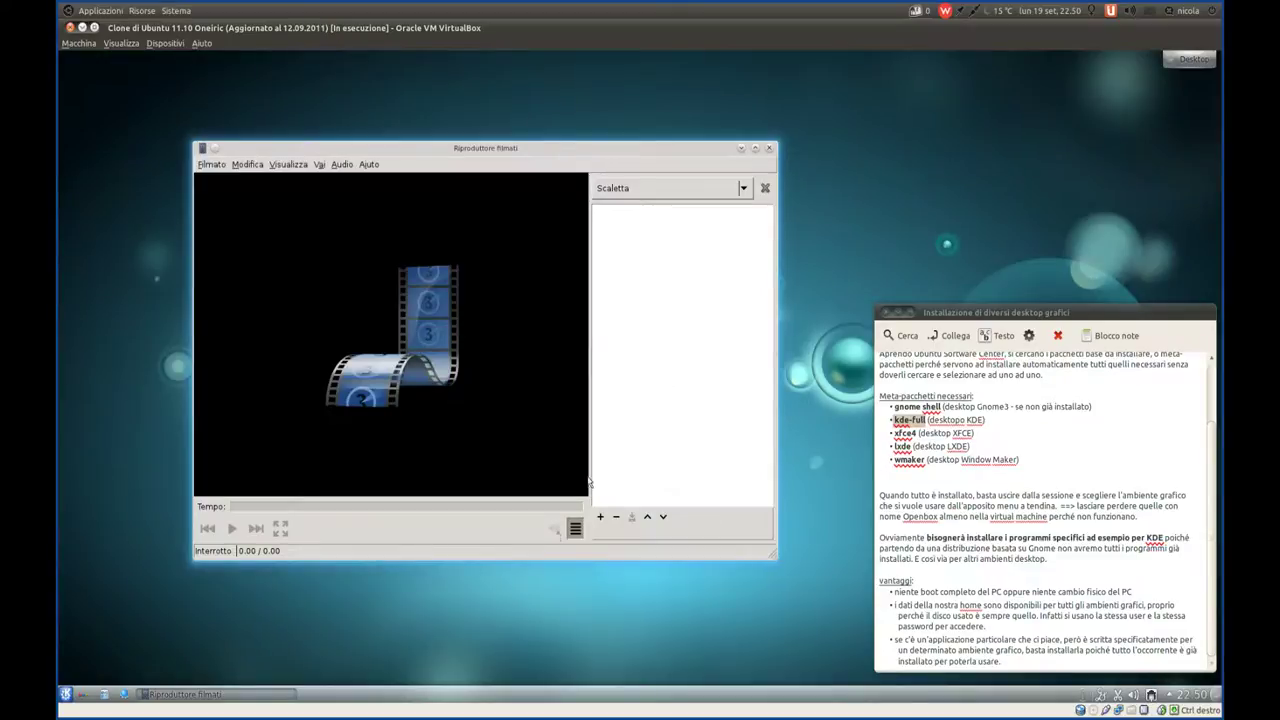
left_click(770, 150)
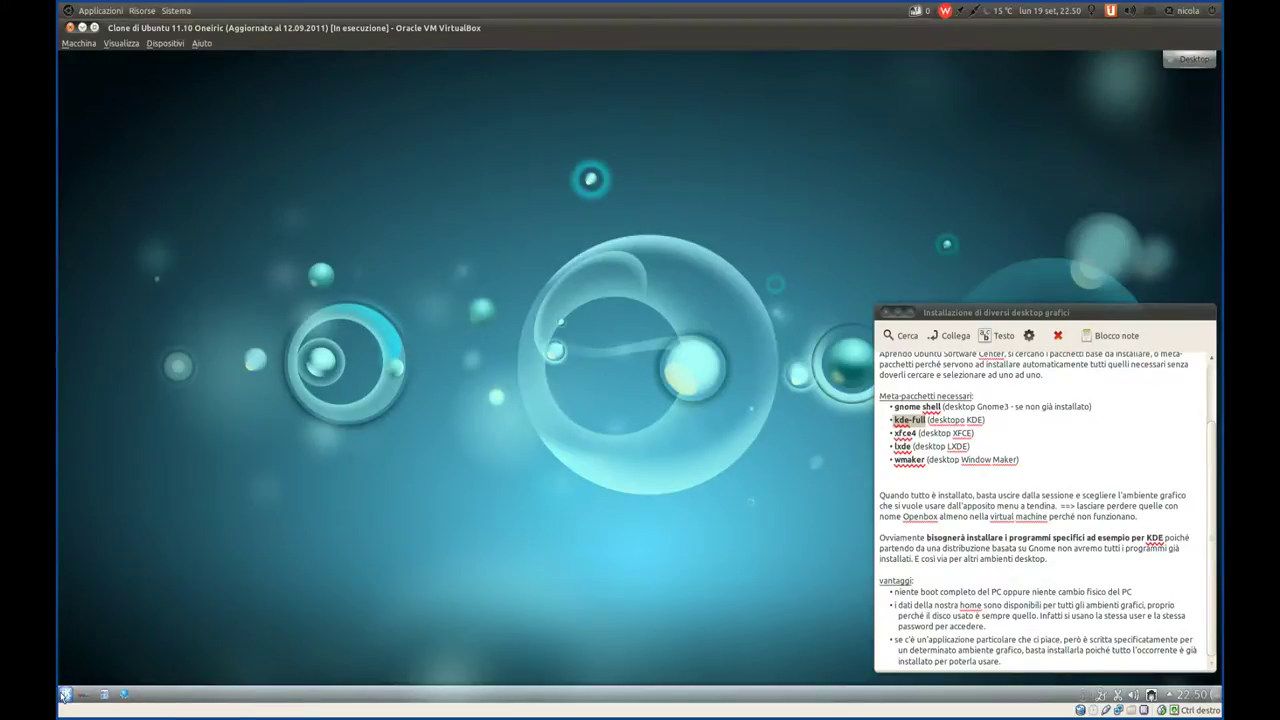
Step: Log out of the KDE session and confirm the logout
left_click(64, 694)
mouse_move(296, 662)
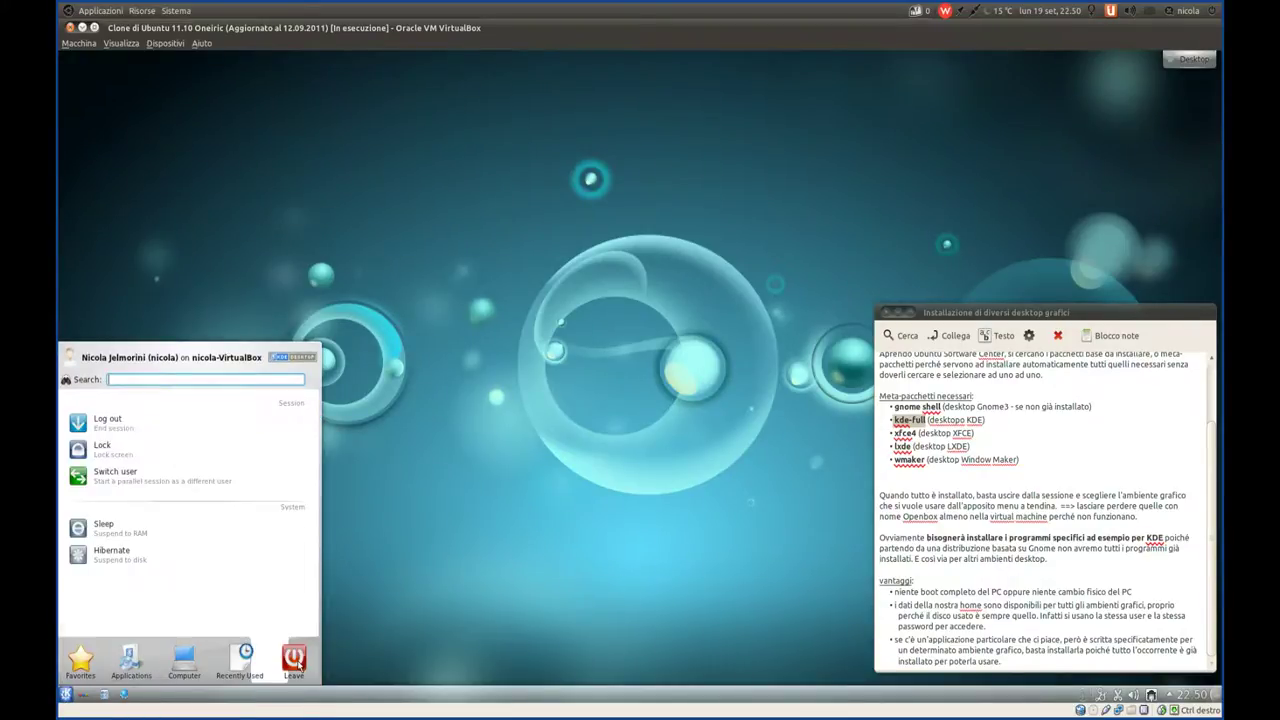
left_click(160, 423)
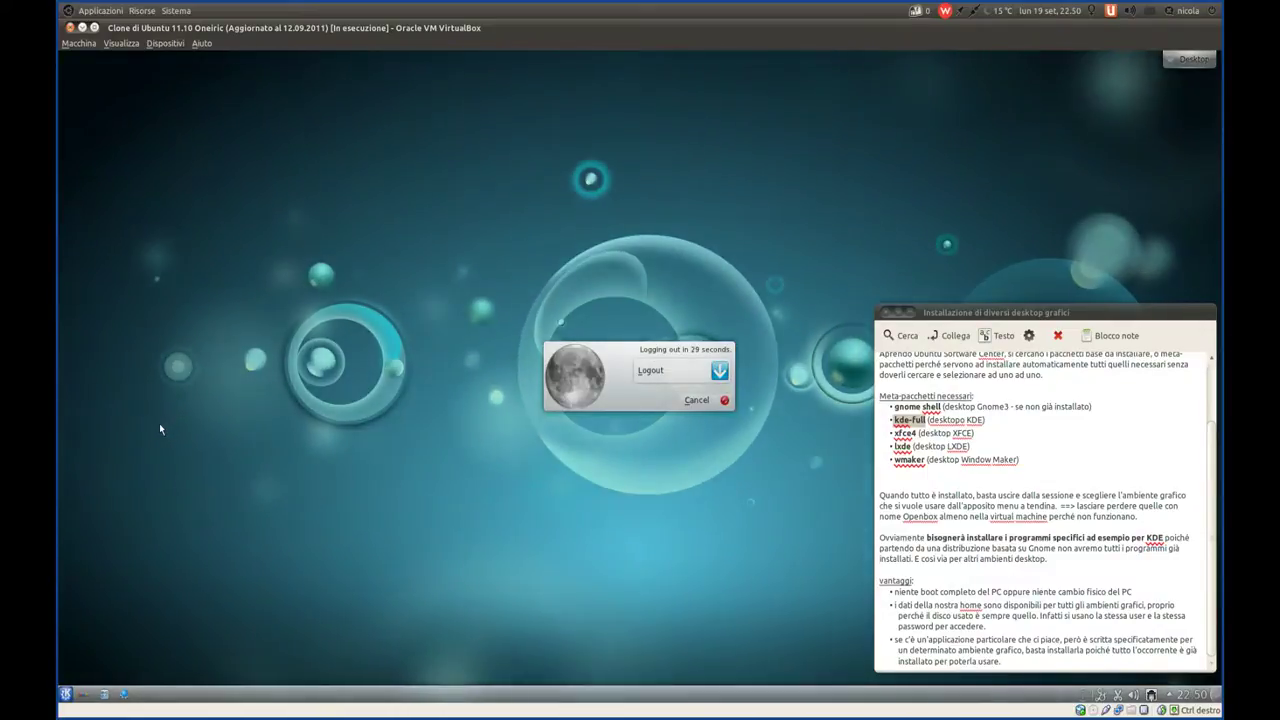
left_click(648, 373)
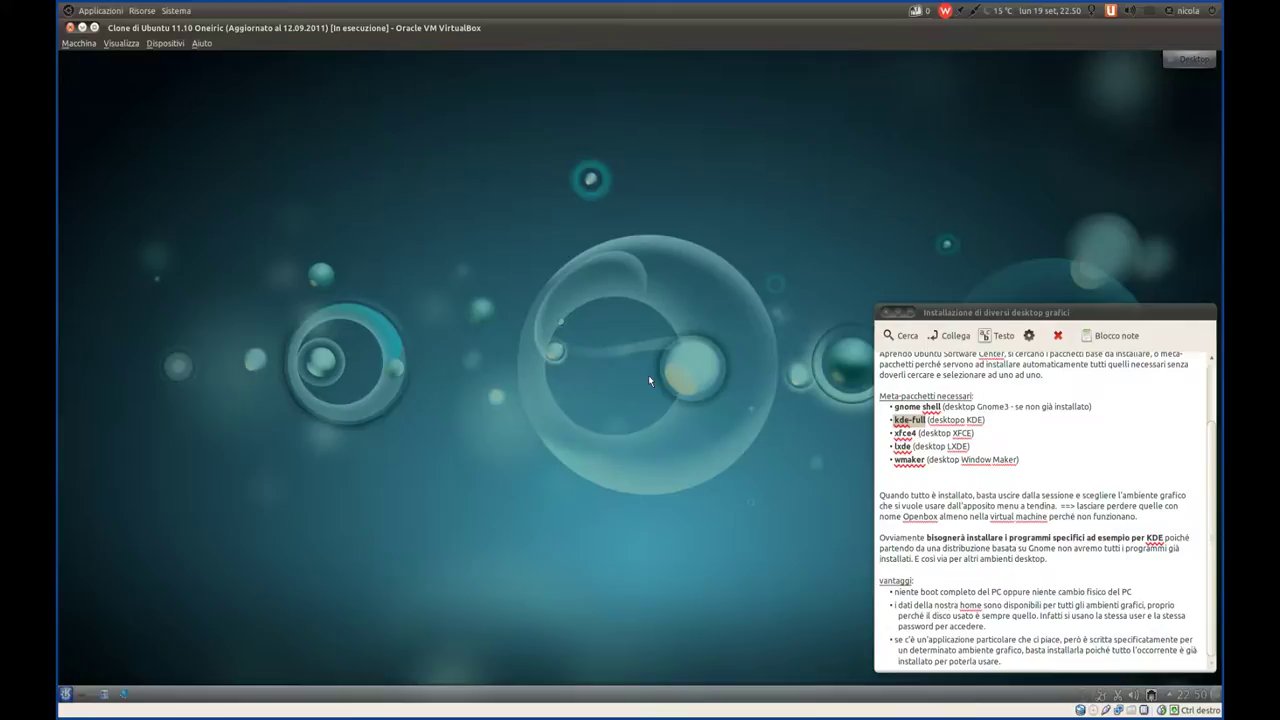
Step: Point out the wmaker and lxde entries in the note's list of meta-packages
left_click(928, 465)
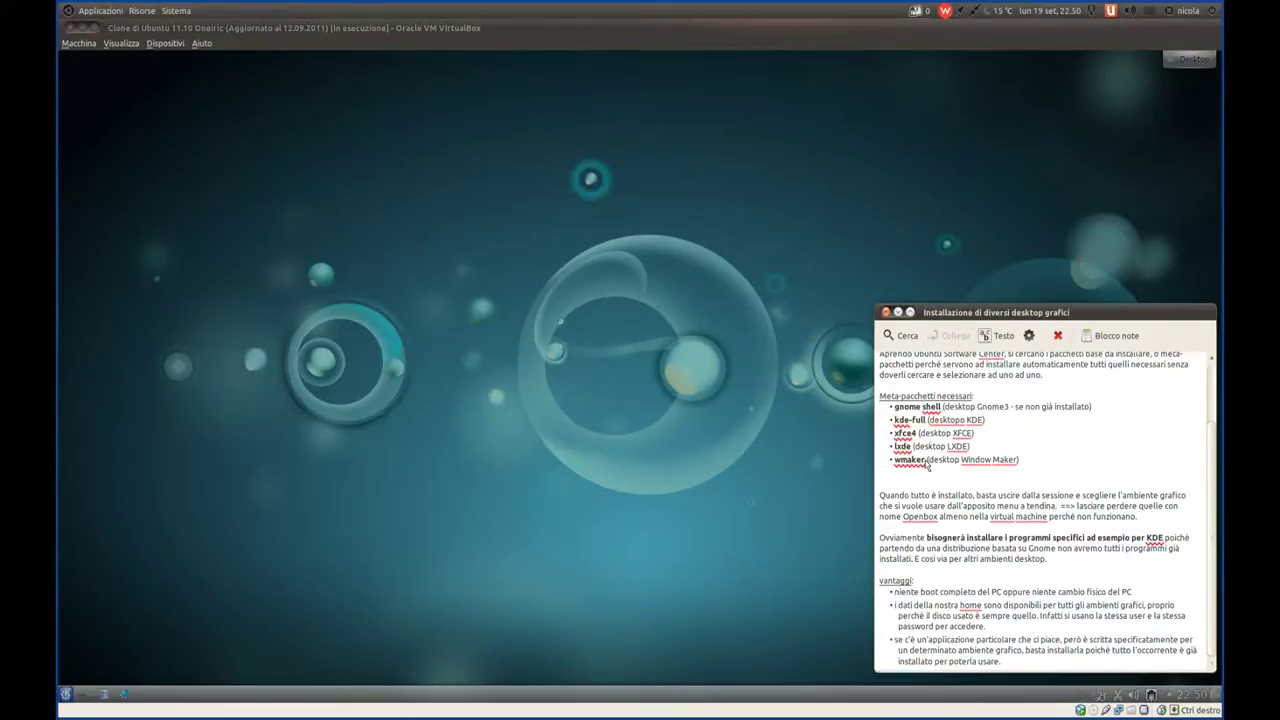
left_click_drag(928, 465, 893, 452)
left_click(912, 452)
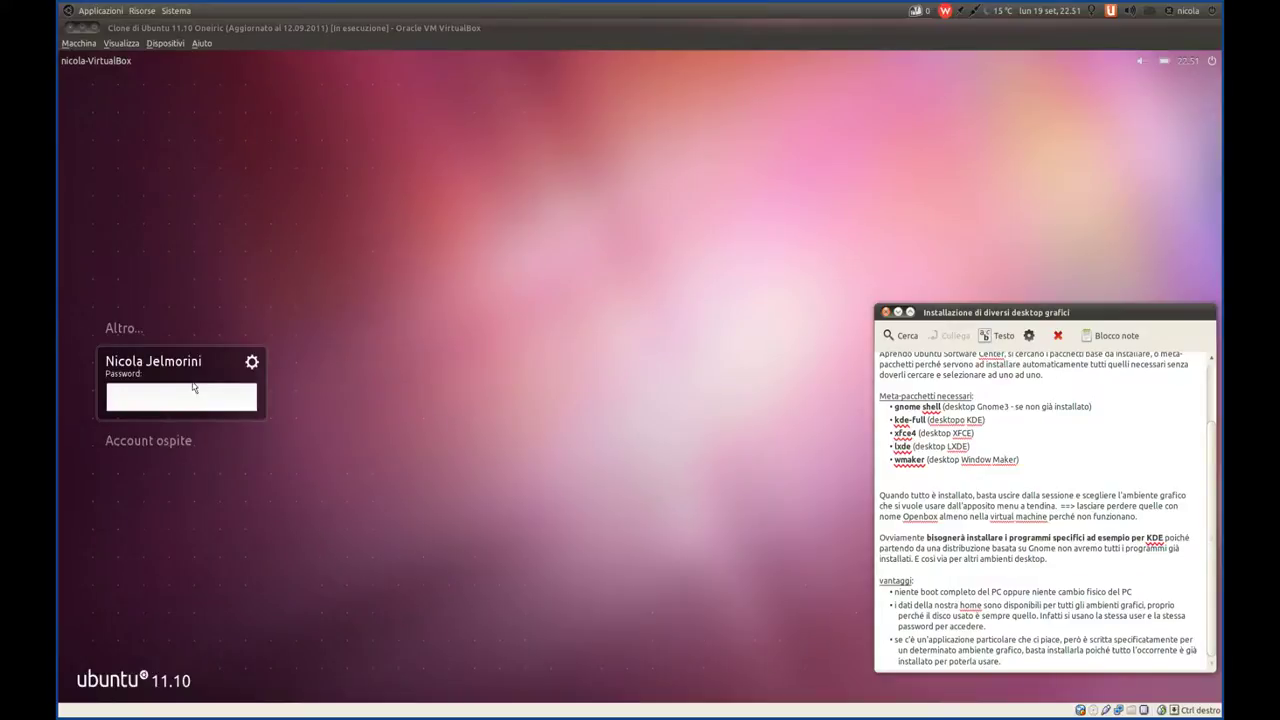
Step: Choose the LXDE session on the login screen and log in with the account password
left_click(251, 363)
left_click(251, 363)
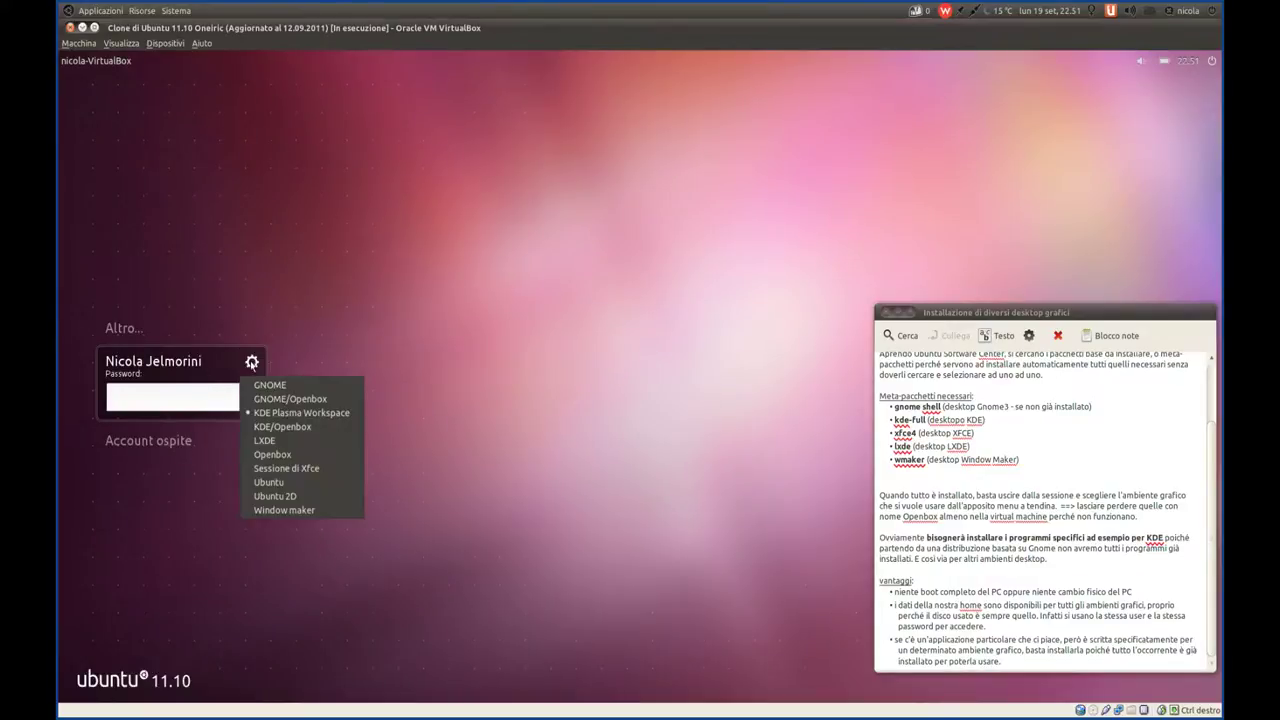
left_click(266, 441)
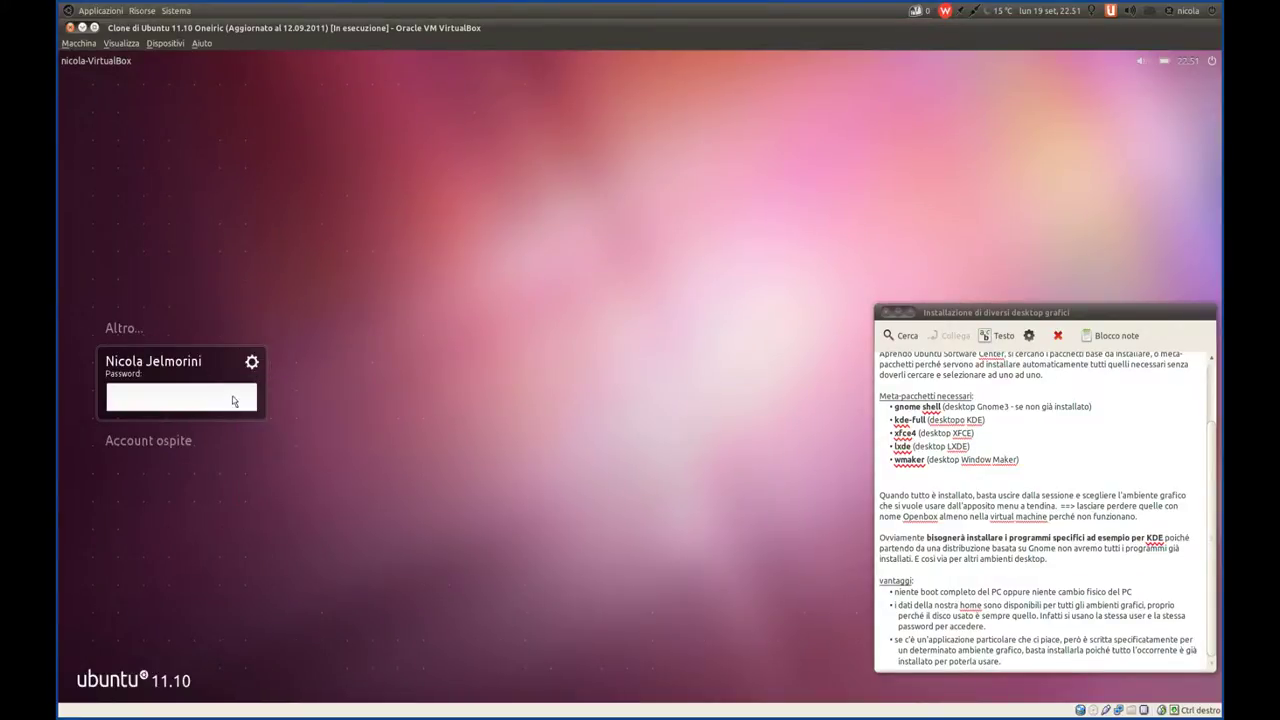
type("******")
key("Return")
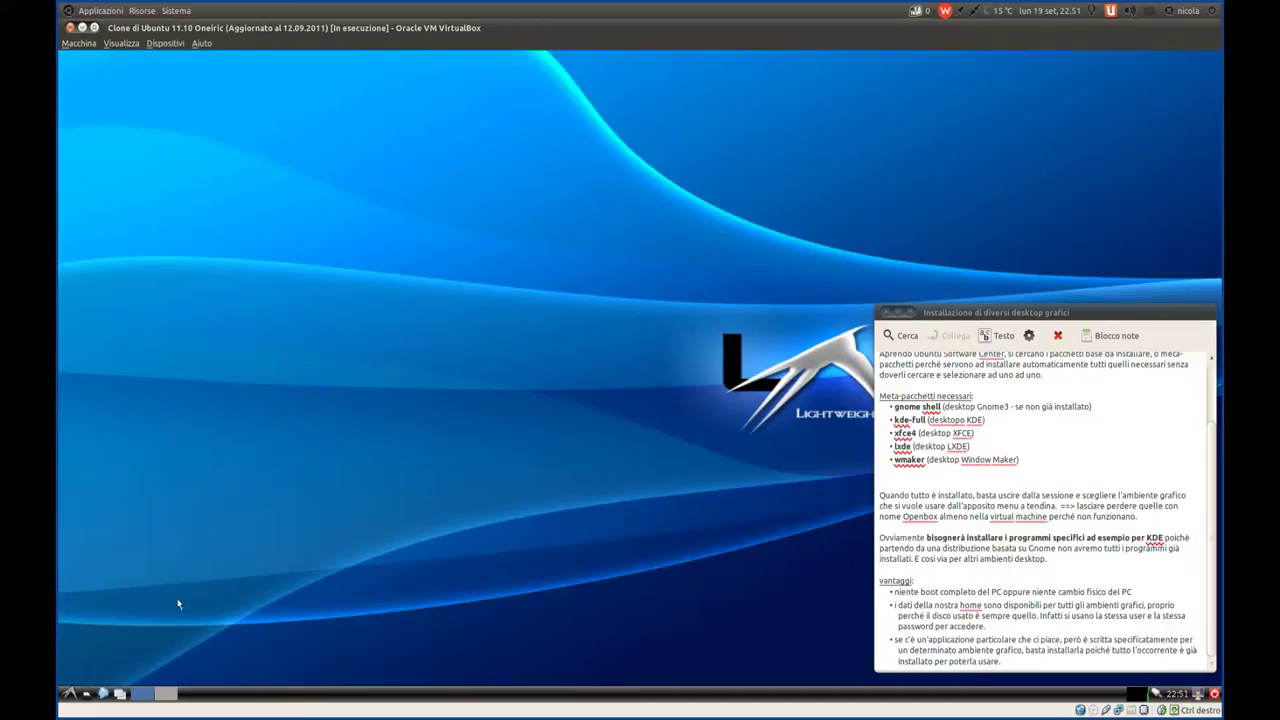
Step: Dismiss the system problem reports without reporting them, and close the partial upgrade notice without running it
left_click(148, 695)
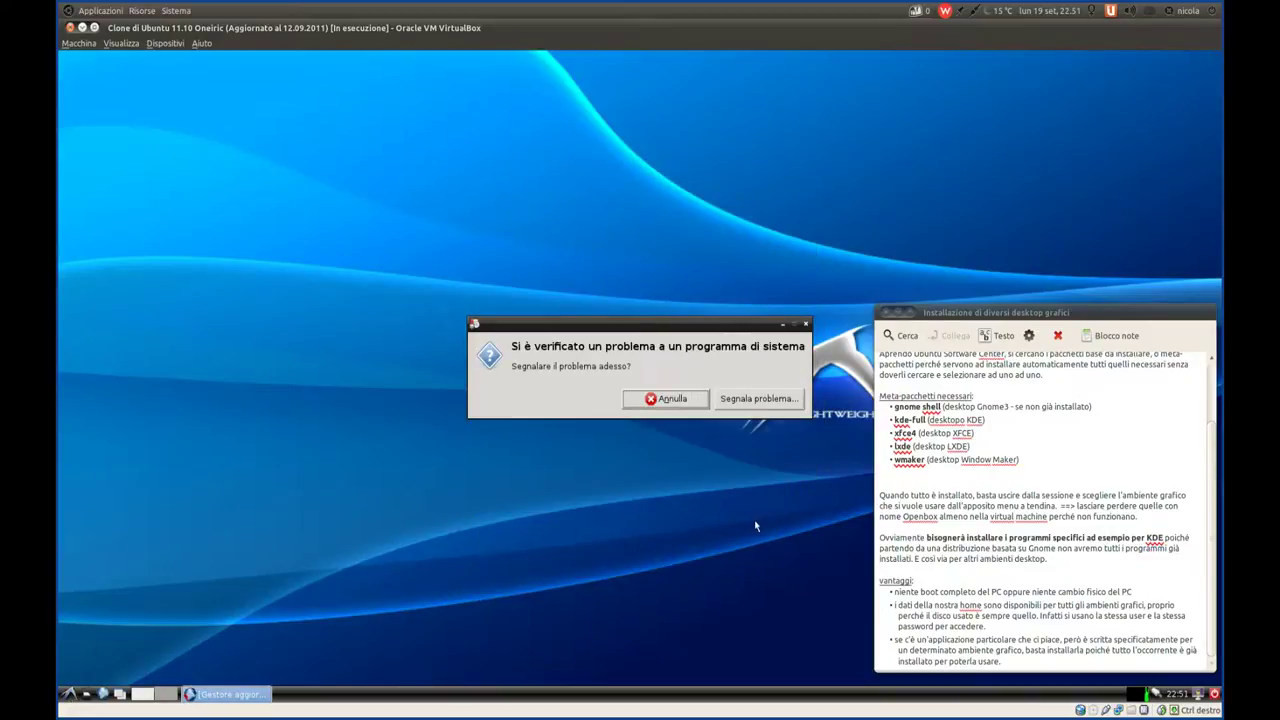
left_click(676, 397)
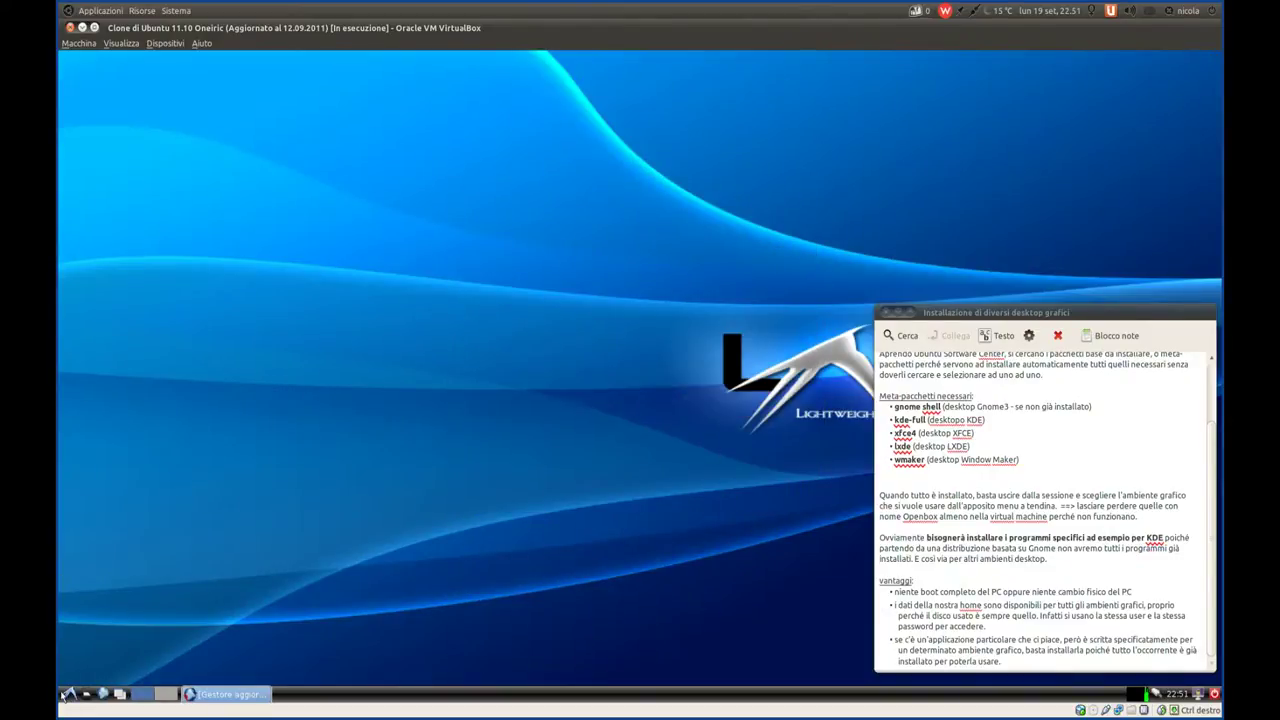
left_click(71, 694)
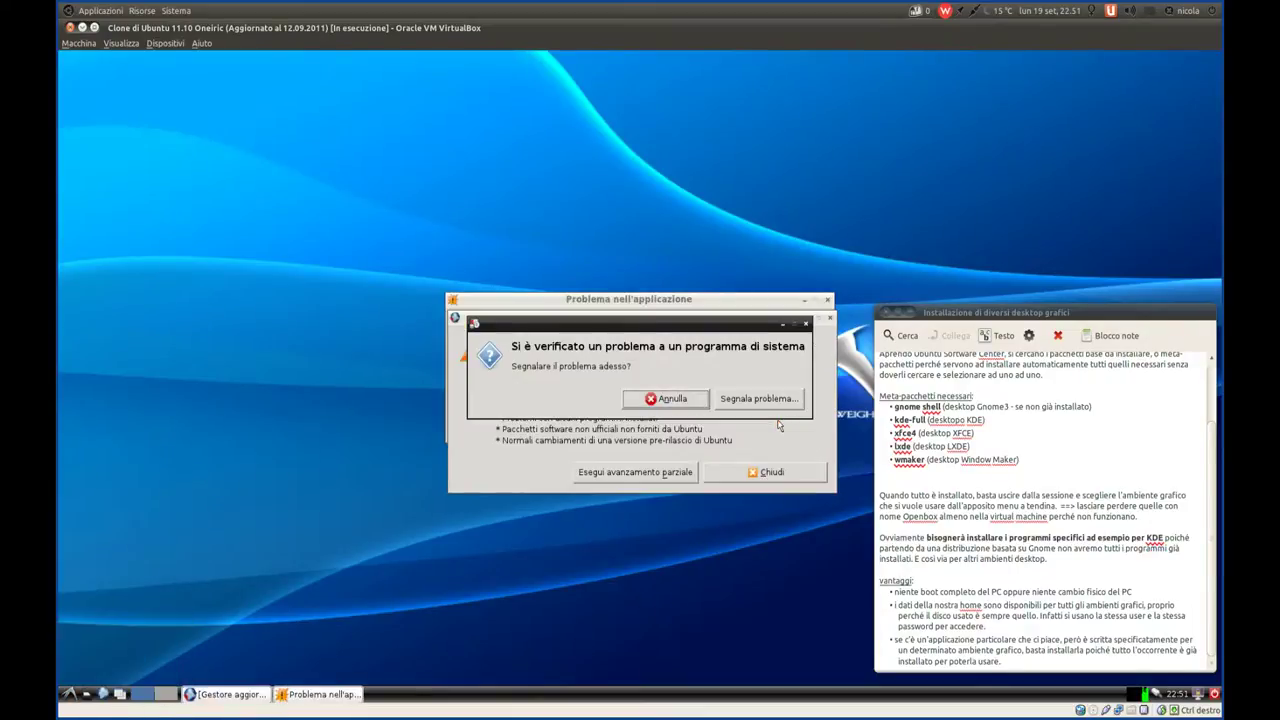
left_click(655, 399)
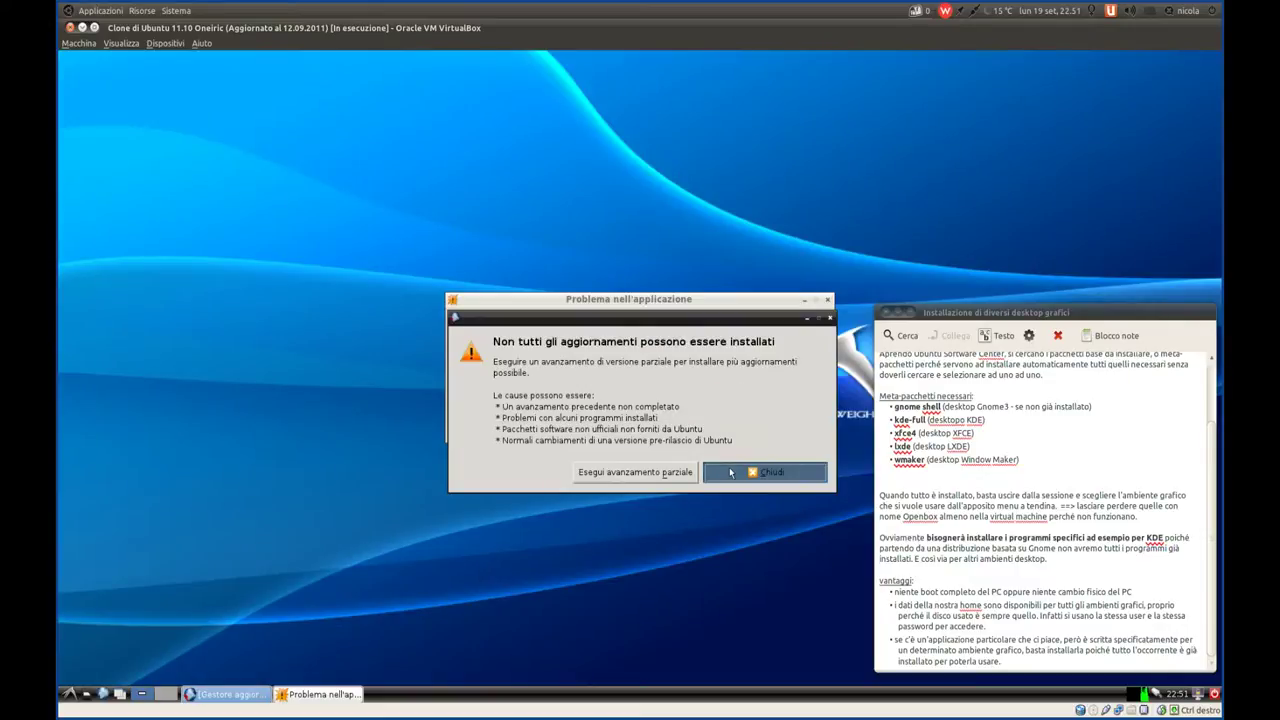
left_click(765, 472)
left_click(762, 425)
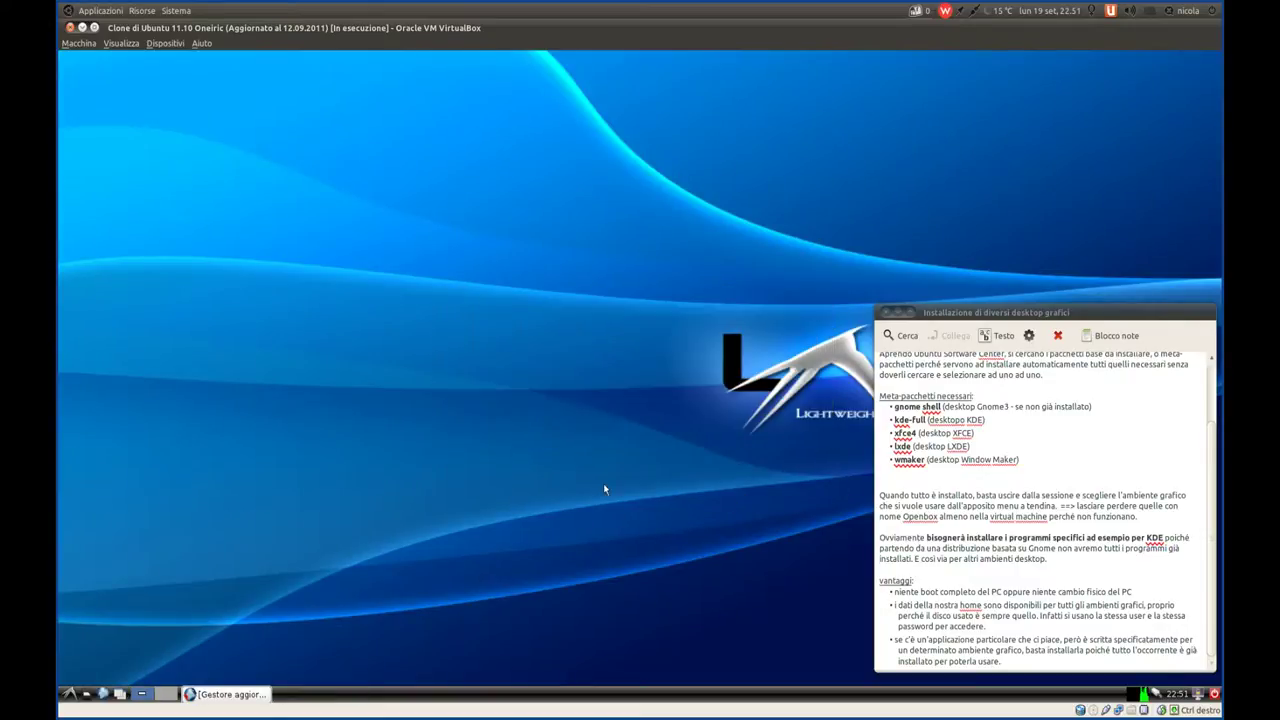
Step: Browse the Accessori and Grafica programs in the LXDE menu, and briefly roll up the note window to show the wallpaper
left_click(70, 693)
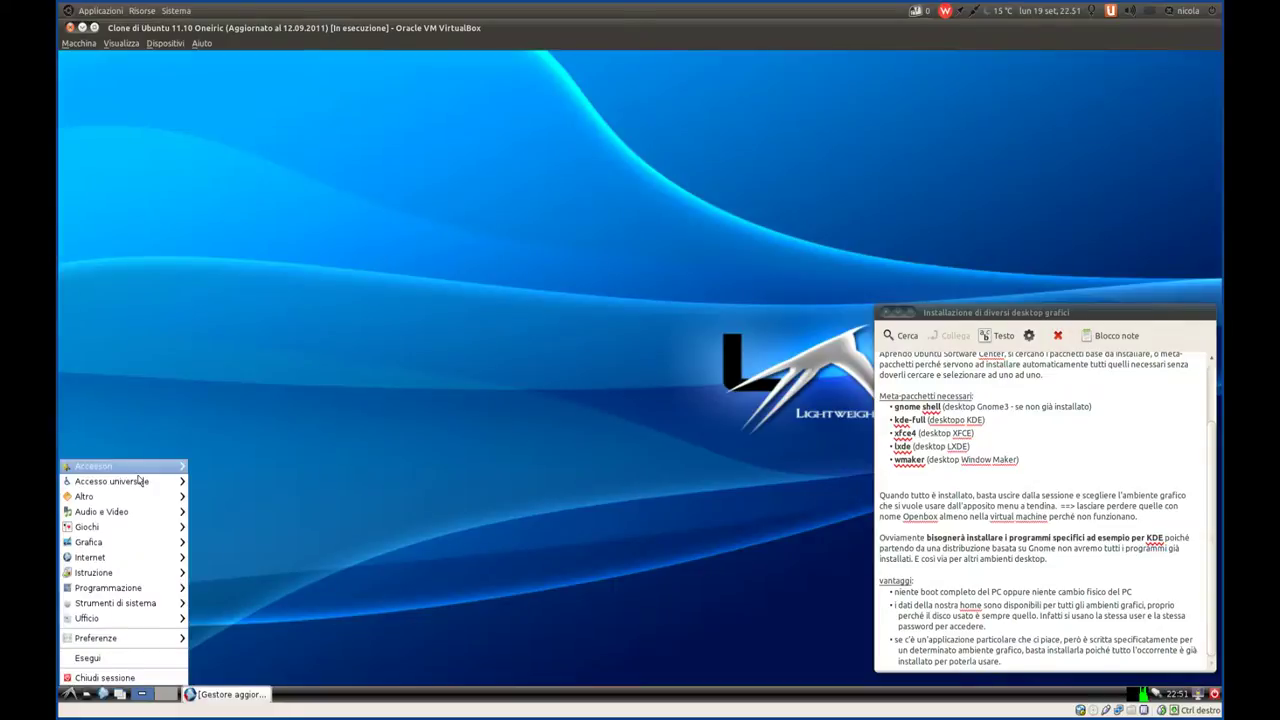
mouse_move(141, 468)
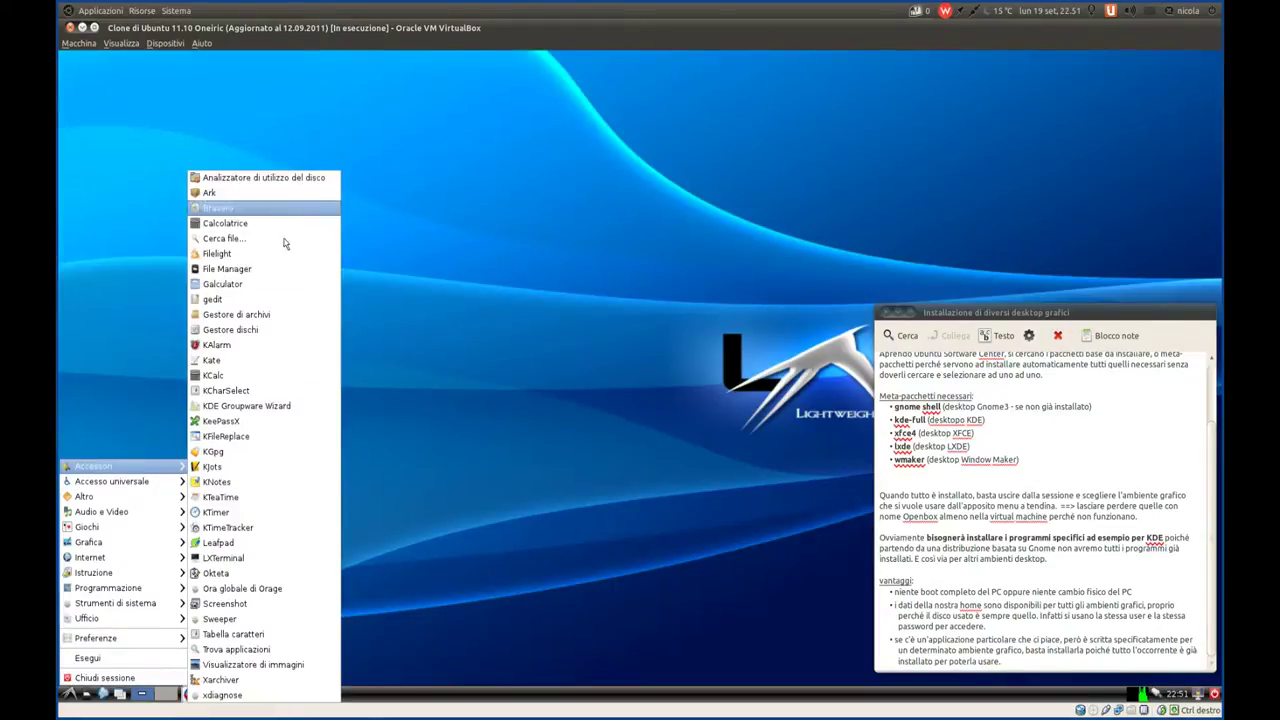
mouse_move(101, 577)
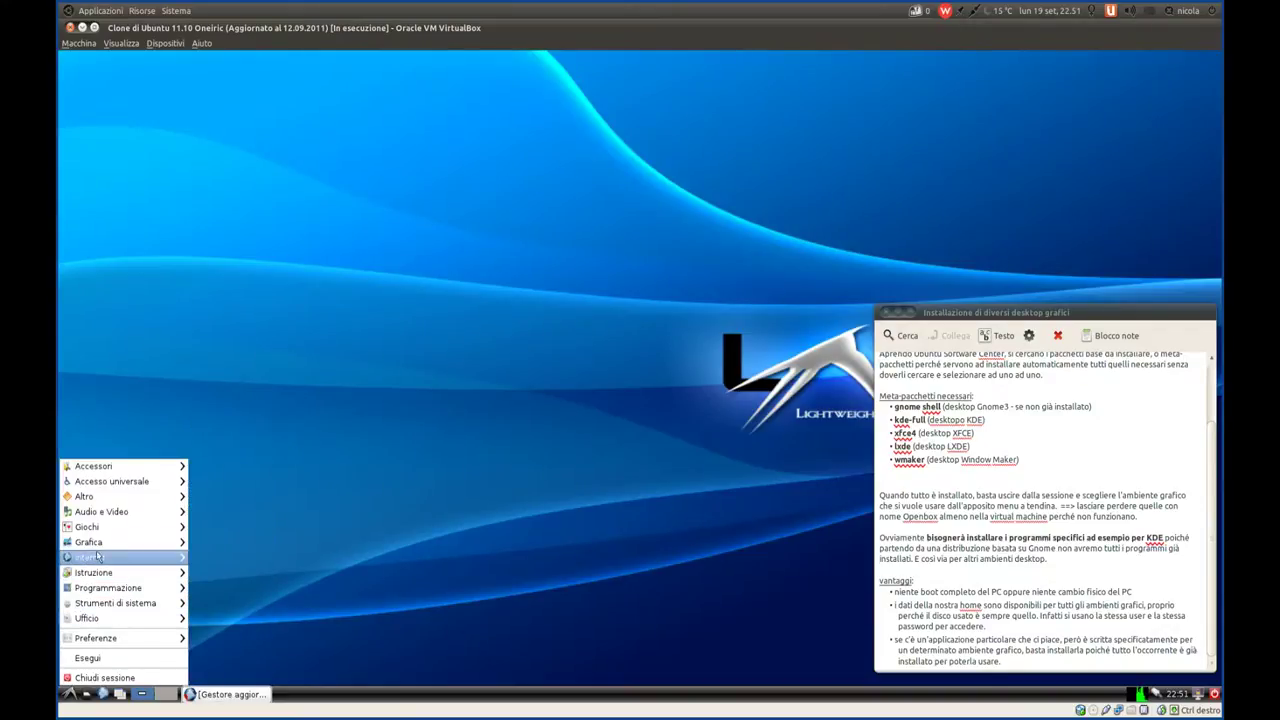
mouse_move(100, 546)
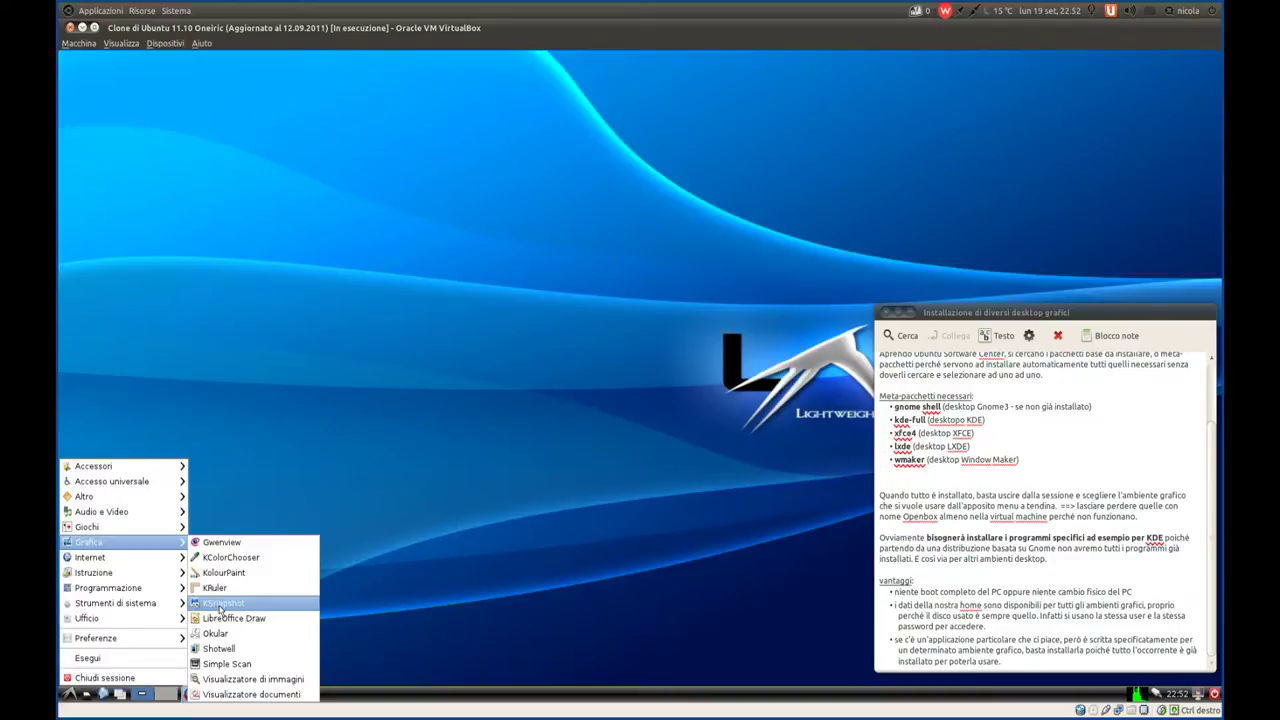
left_click(545, 352)
double_click(1020, 313)
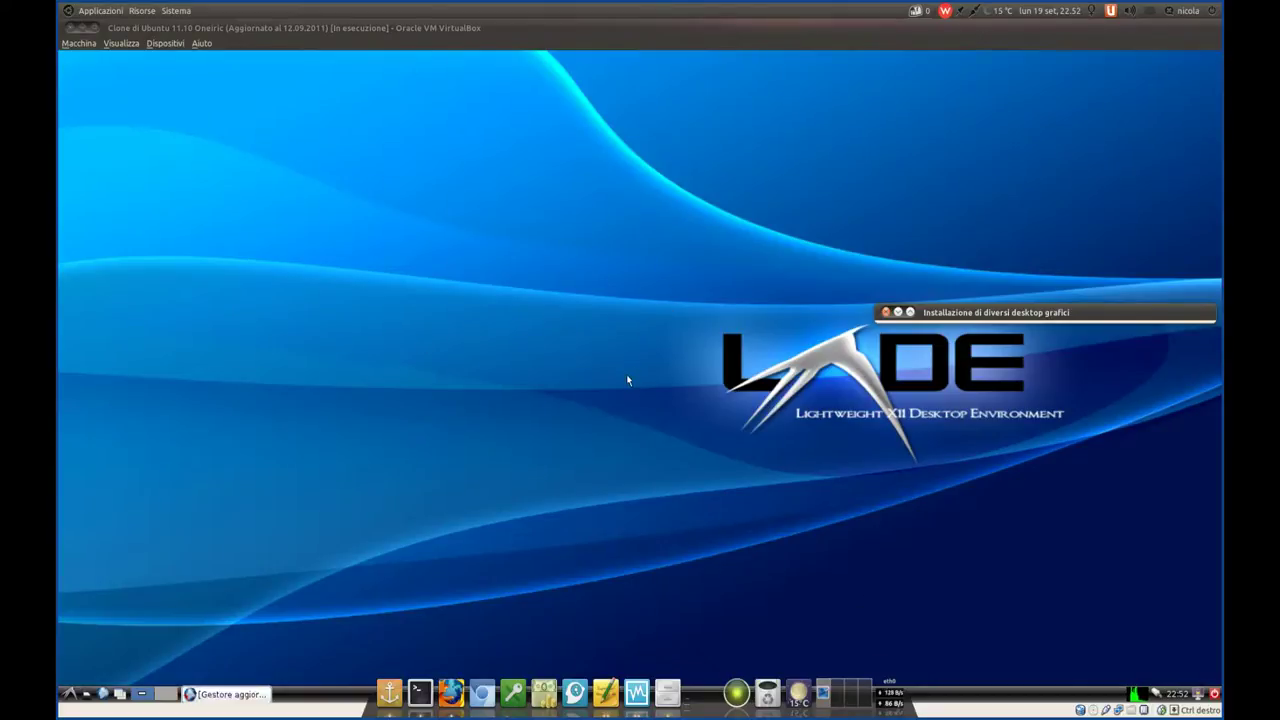
double_click(1100, 312)
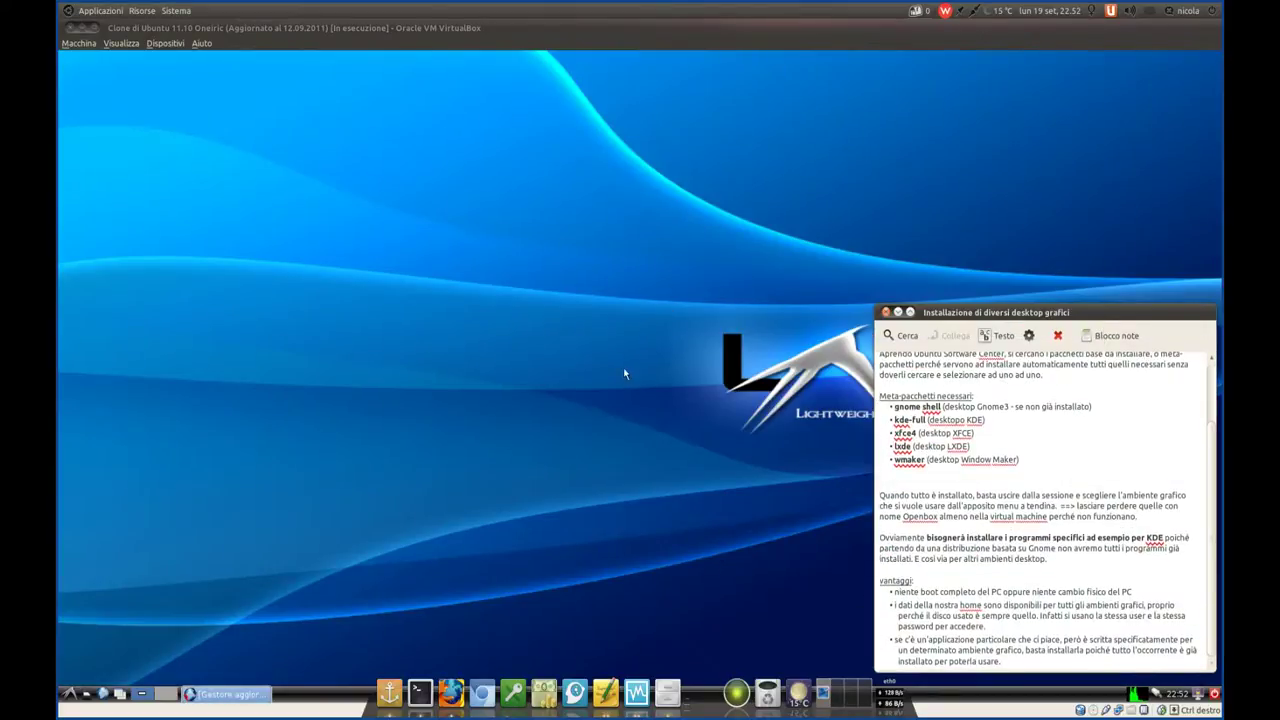
Step: End the LXDE session with Chiudere sessione to return to the login screen
left_click(70, 695)
left_click(228, 694)
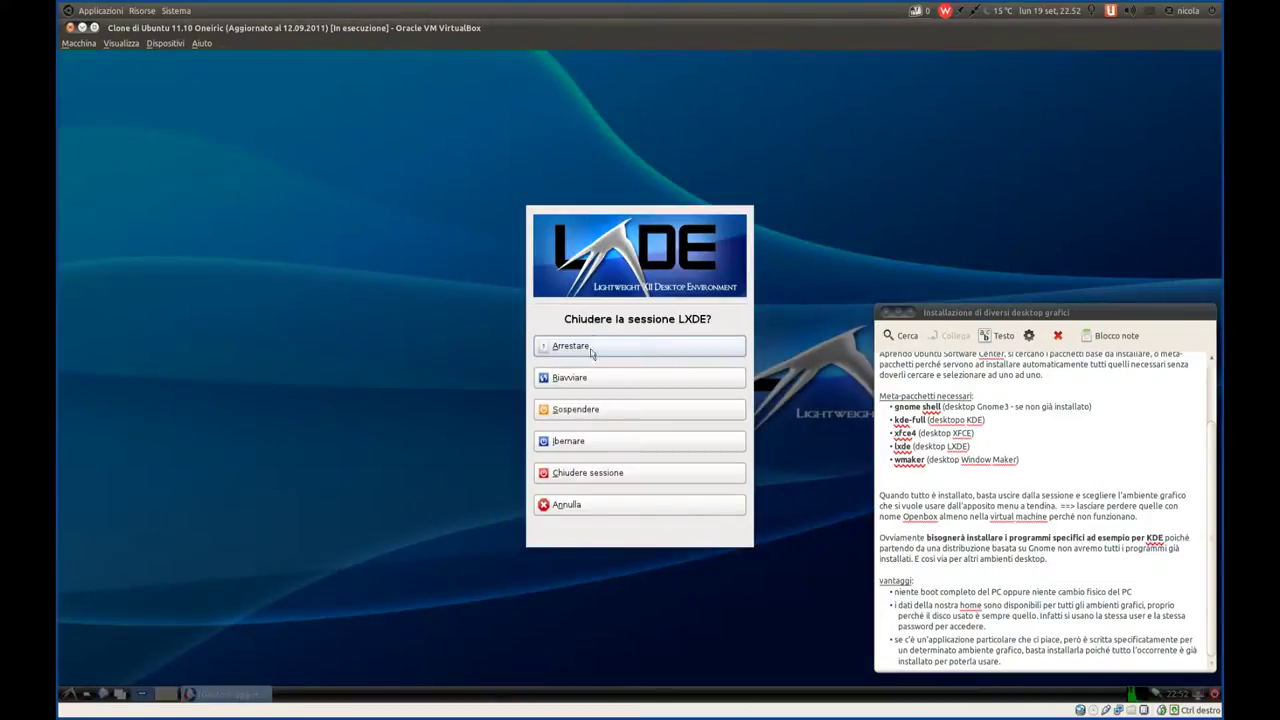
left_click(601, 477)
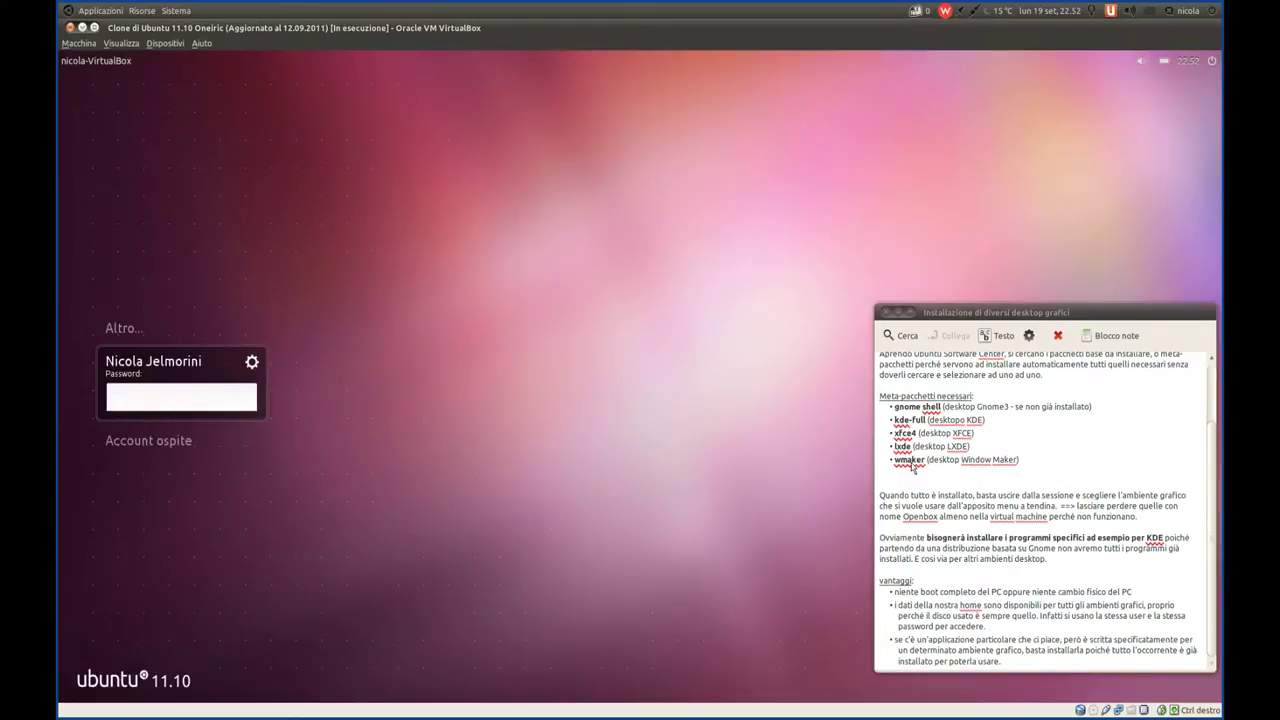
Step: Highlight "wmaker" in the note, and log in to the Window maker session with the account password
double_click(911, 462)
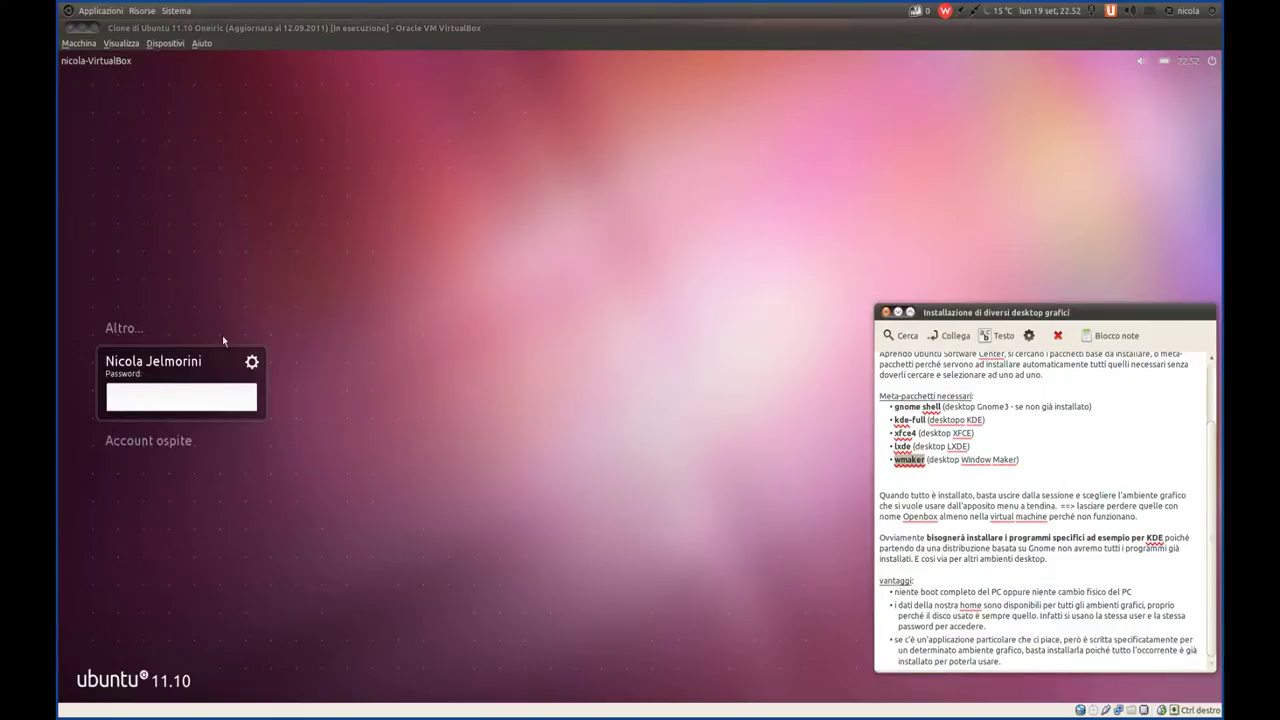
left_click(257, 368)
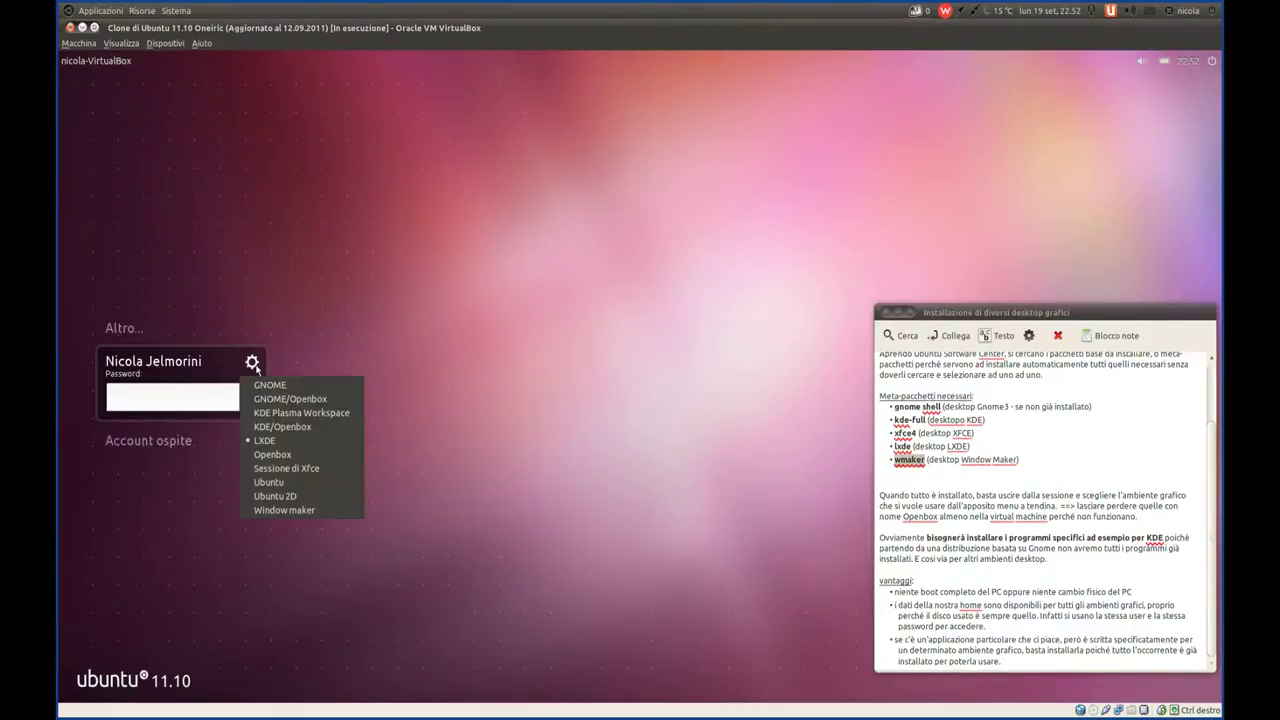
left_click(305, 515)
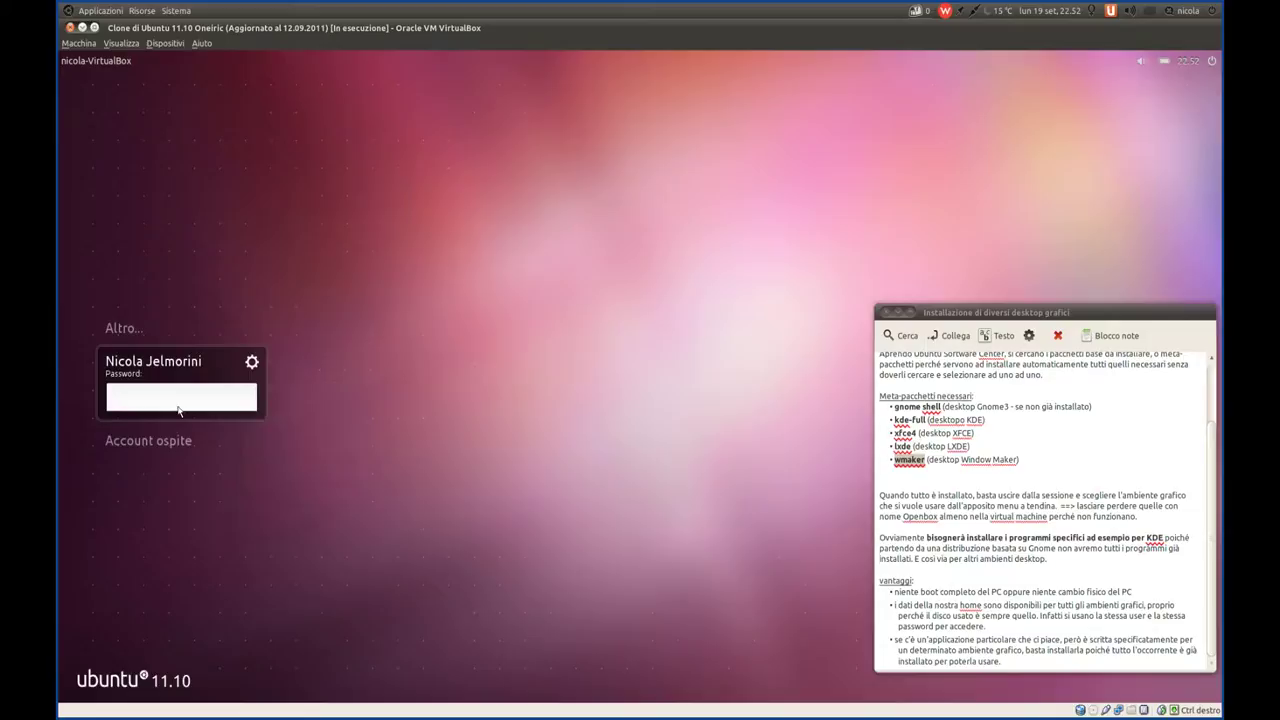
type("******")
key("Return")
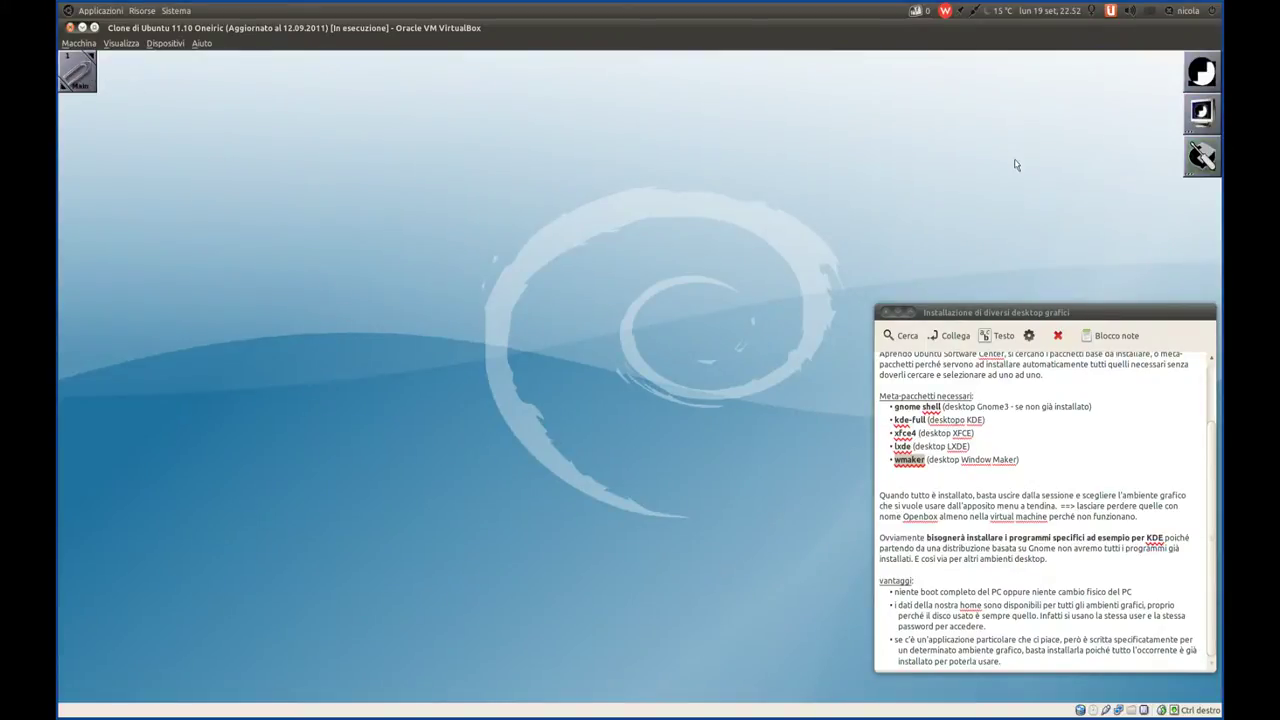
Step: Browse the Grafica and Audio applications in Window Maker's Debian desktop menu, and launch LeafPad from the Editor category
right_click(233, 146)
left_click(501, 140)
right_click(471, 178)
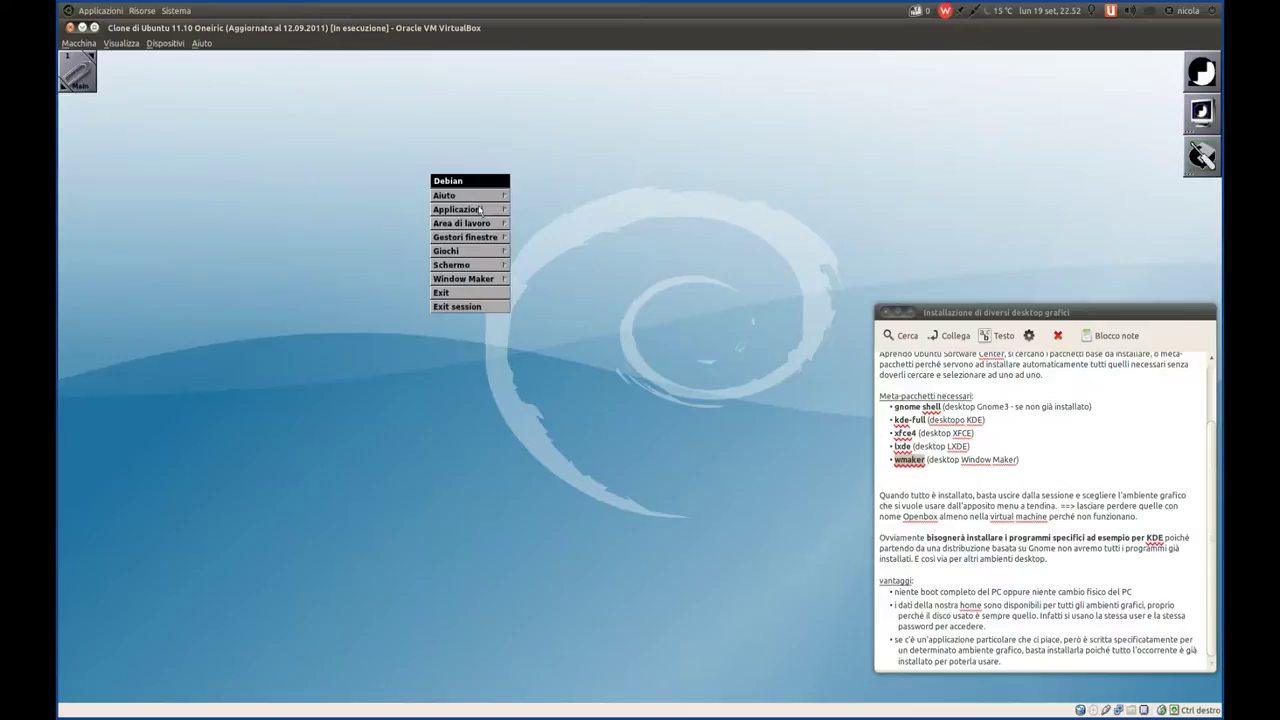
left_click(483, 211)
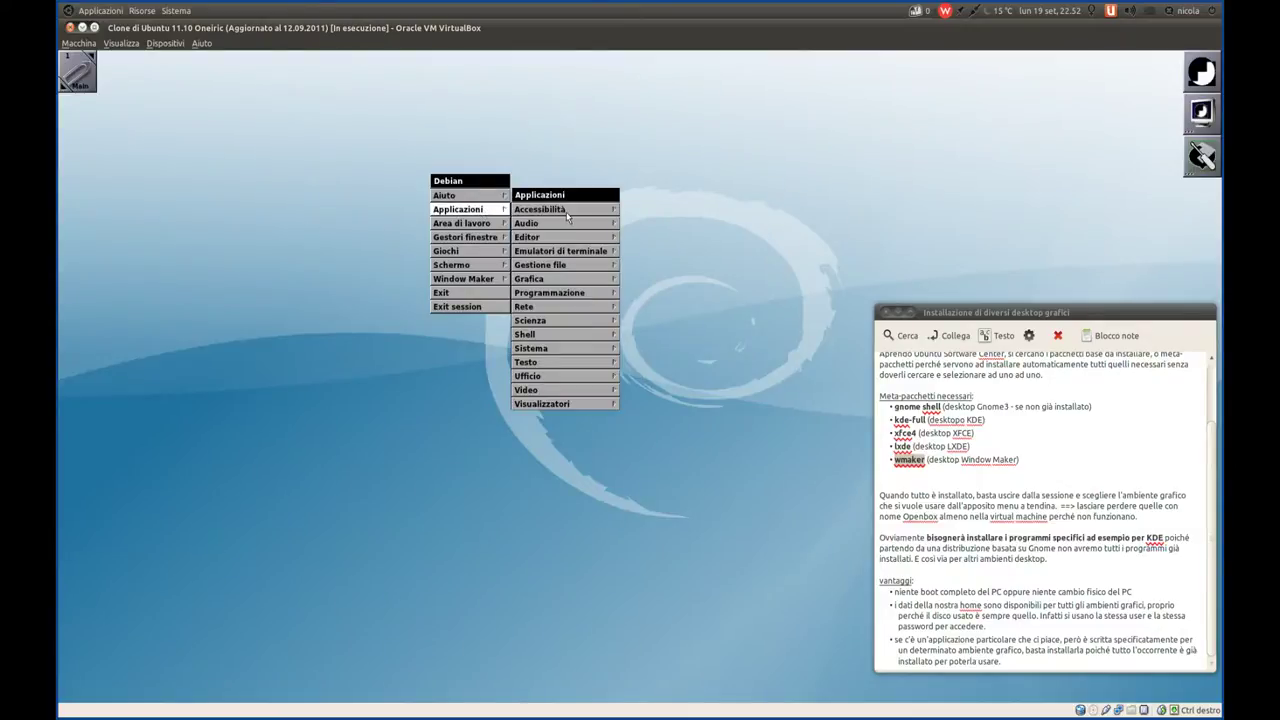
left_click(567, 283)
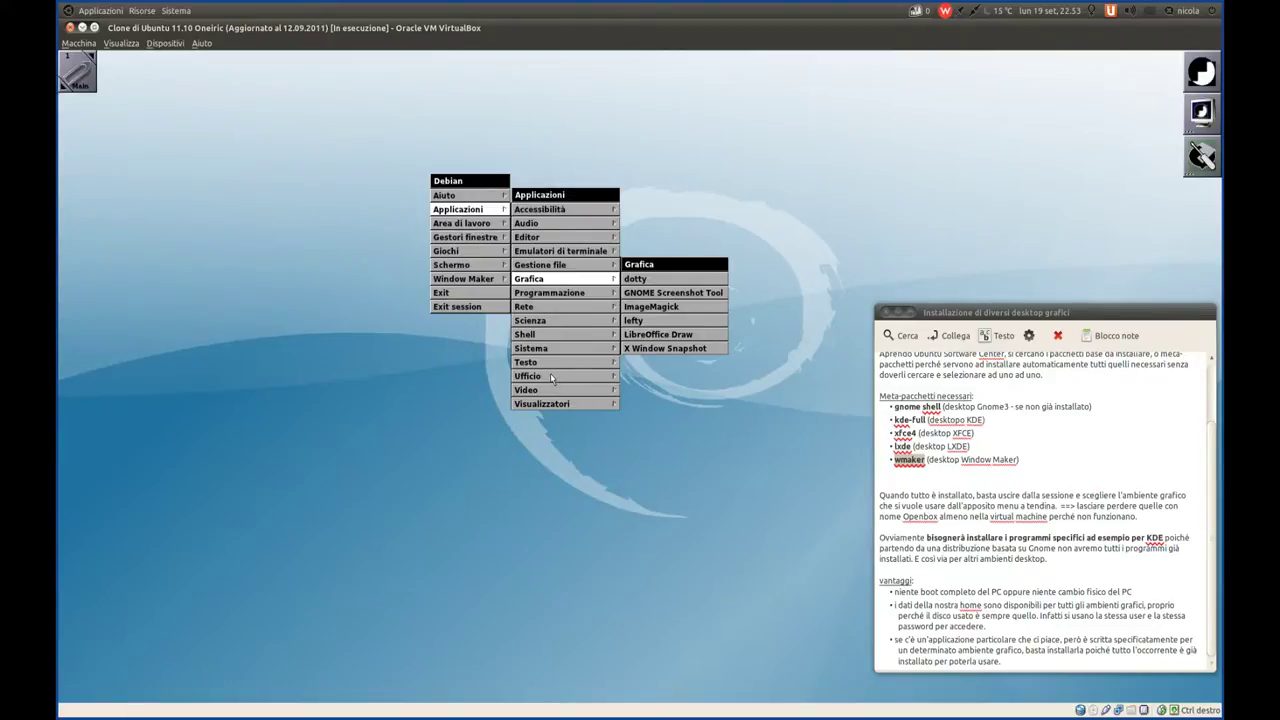
left_click(543, 225)
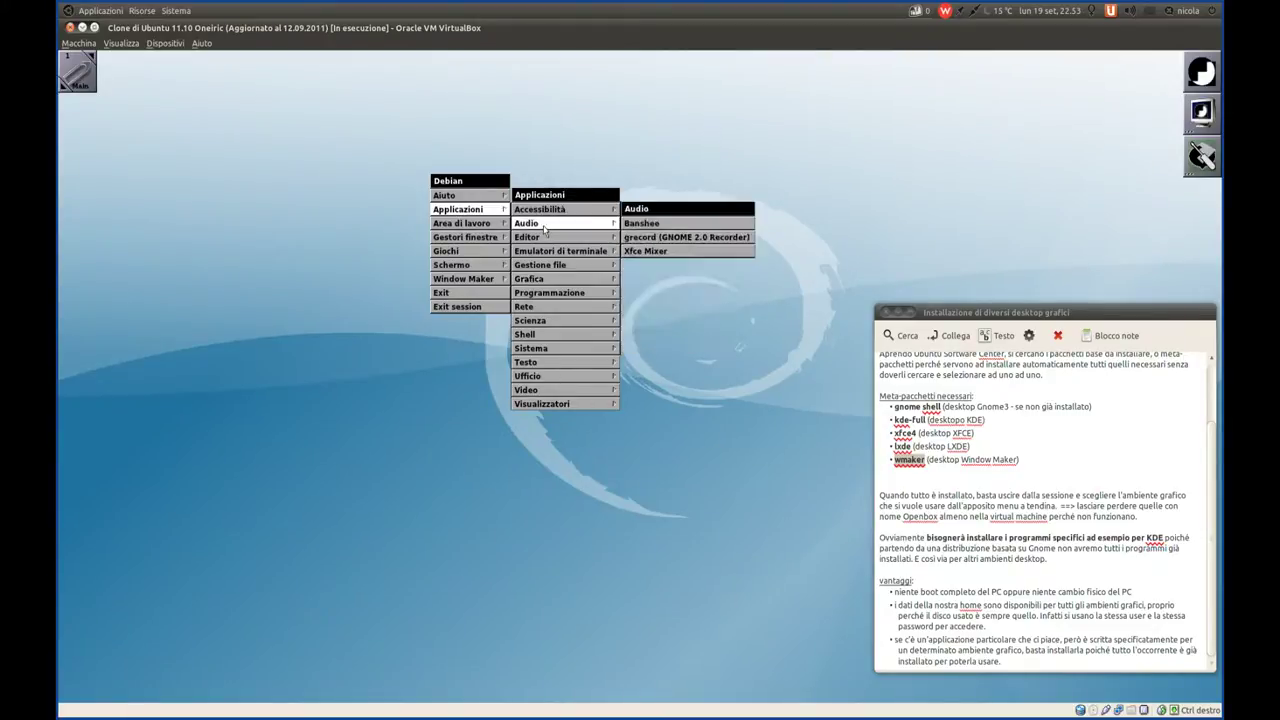
left_click(547, 238)
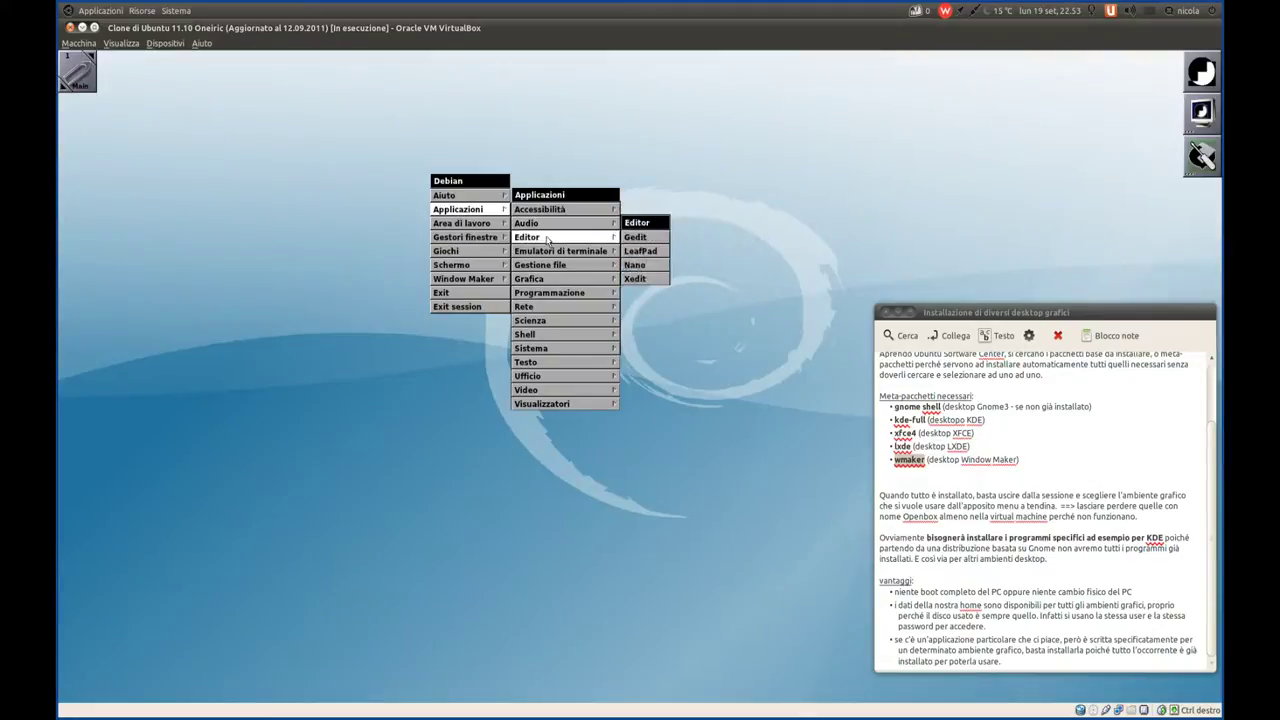
left_click(649, 254)
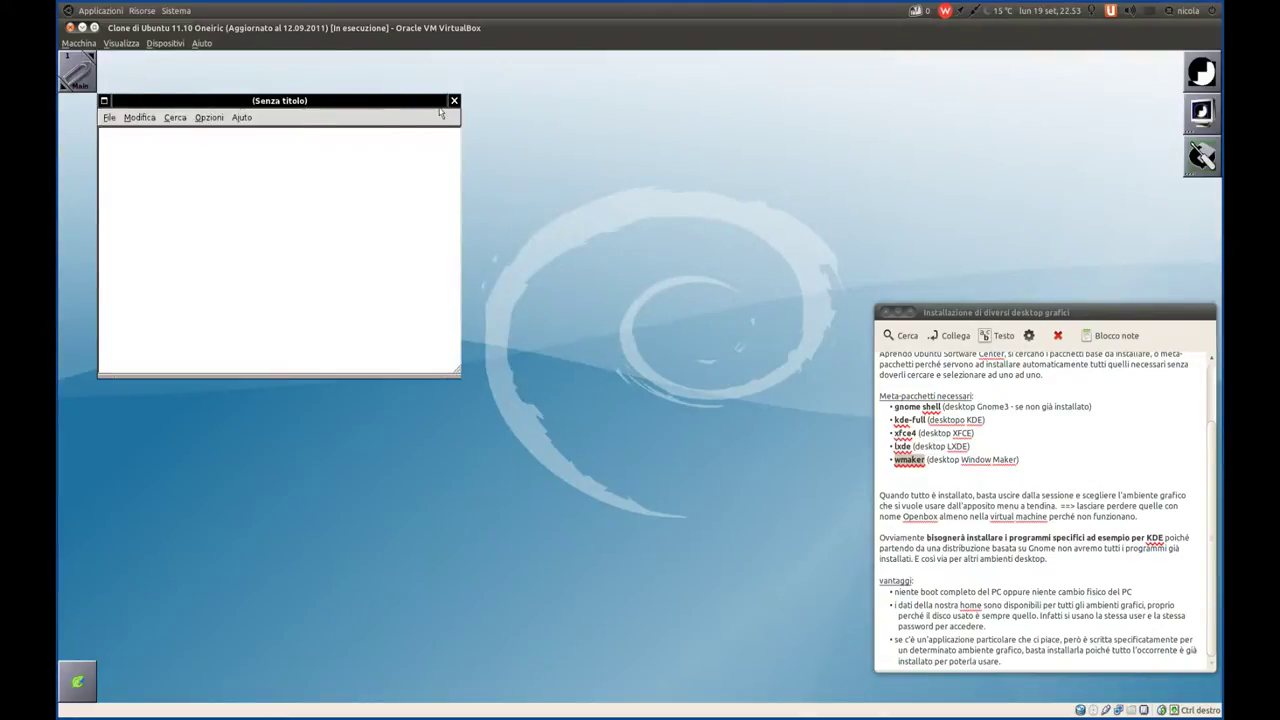
Step: Quit the LeafPad editor, and briefly display Window Maker's Debian desktop menu
left_click(109, 117)
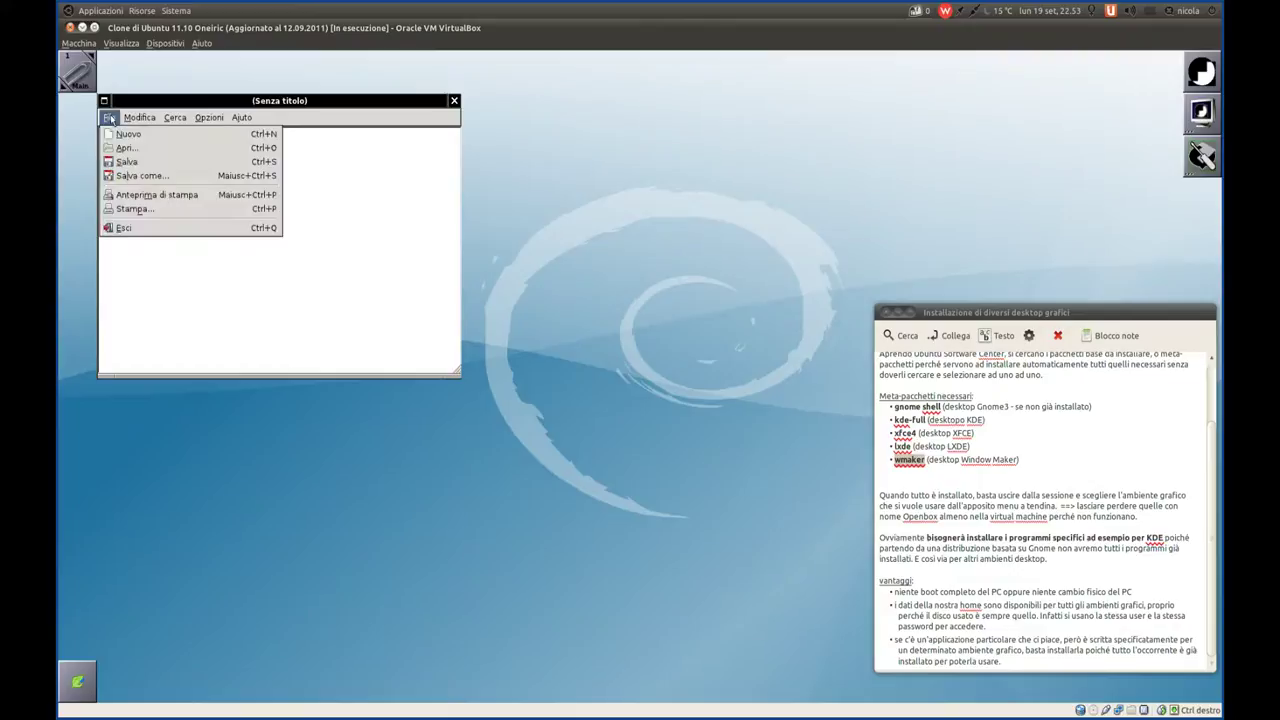
left_click(124, 228)
right_click(376, 195)
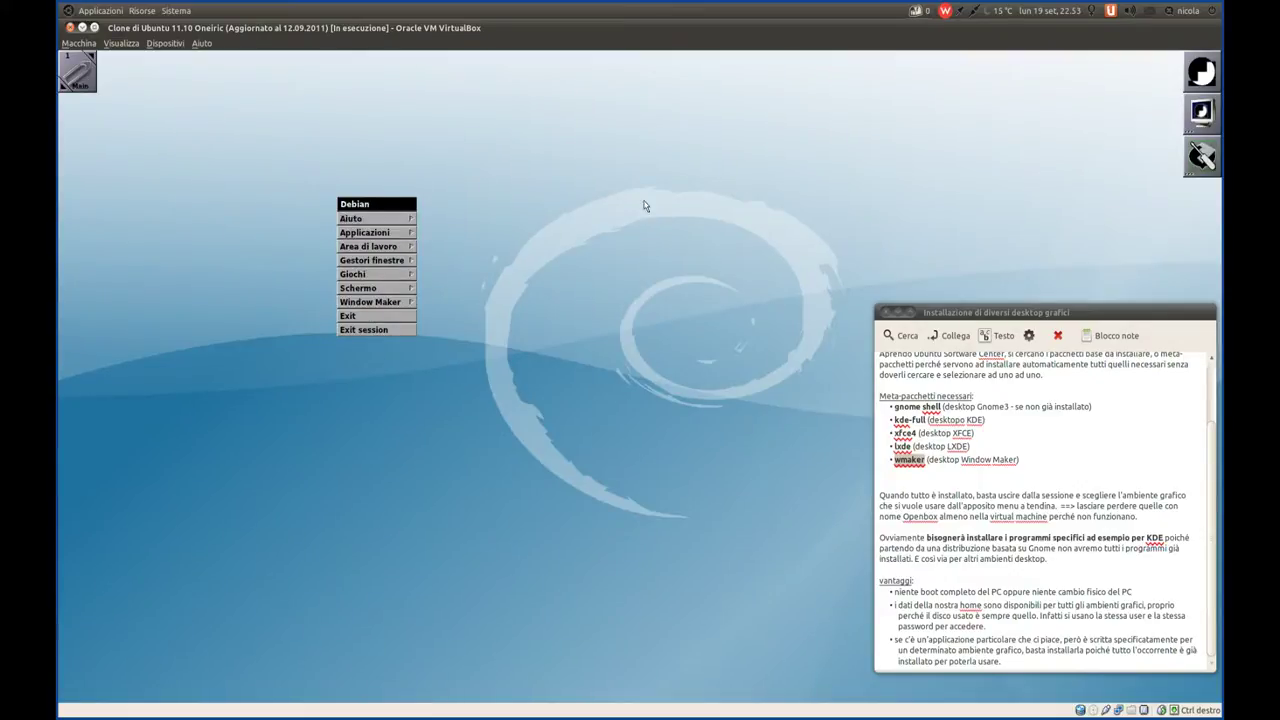
left_click(630, 228)
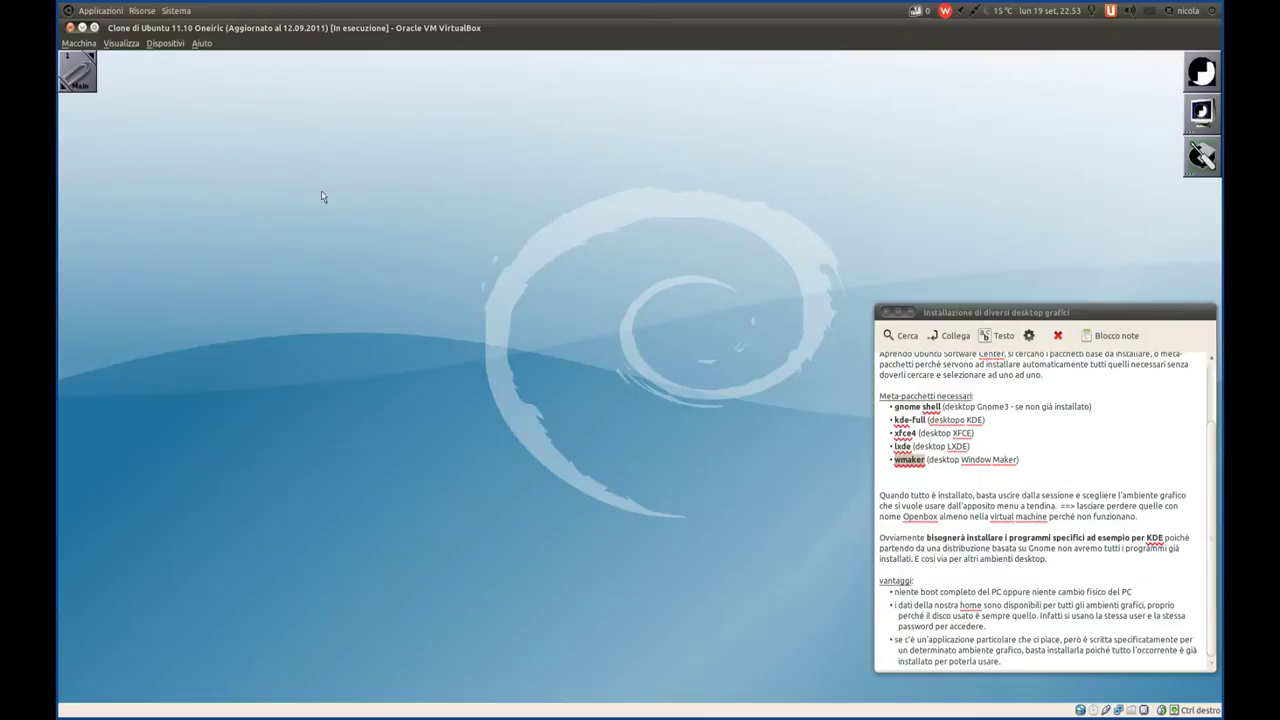
Step: End the Window Maker session with Exit session, choosing Termina to return to the login screen
right_click(337, 165)
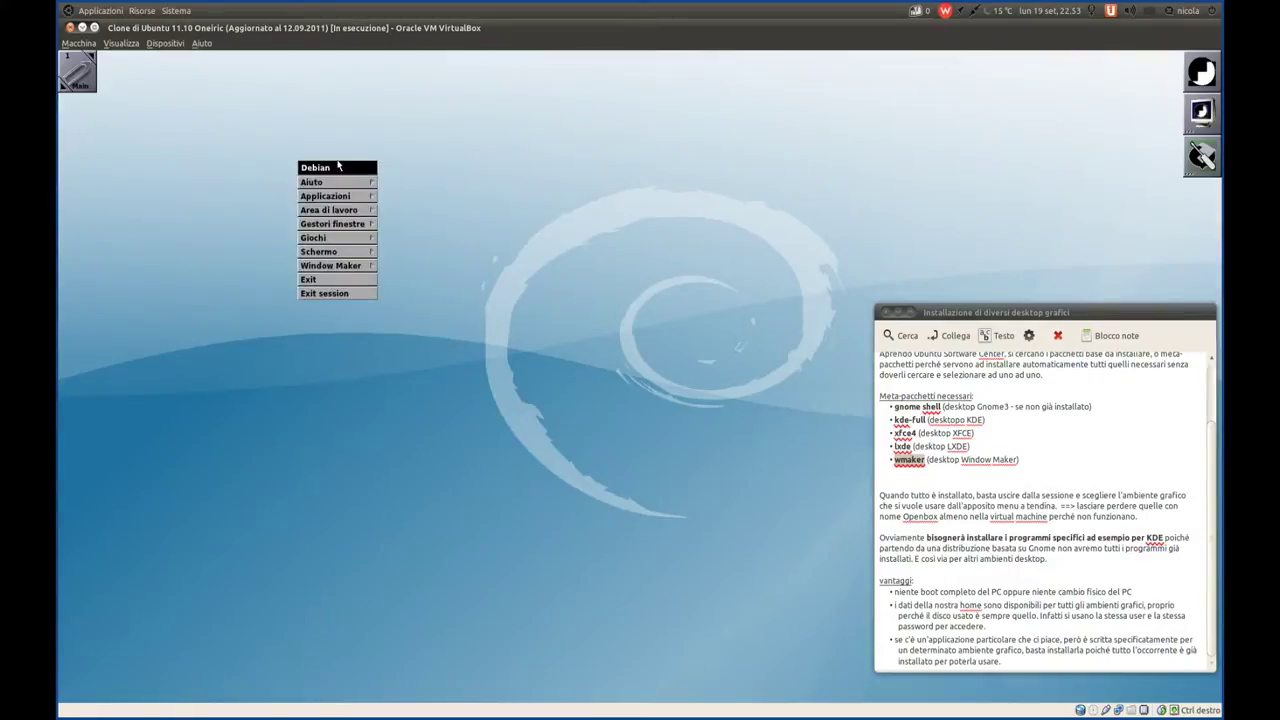
left_click(334, 294)
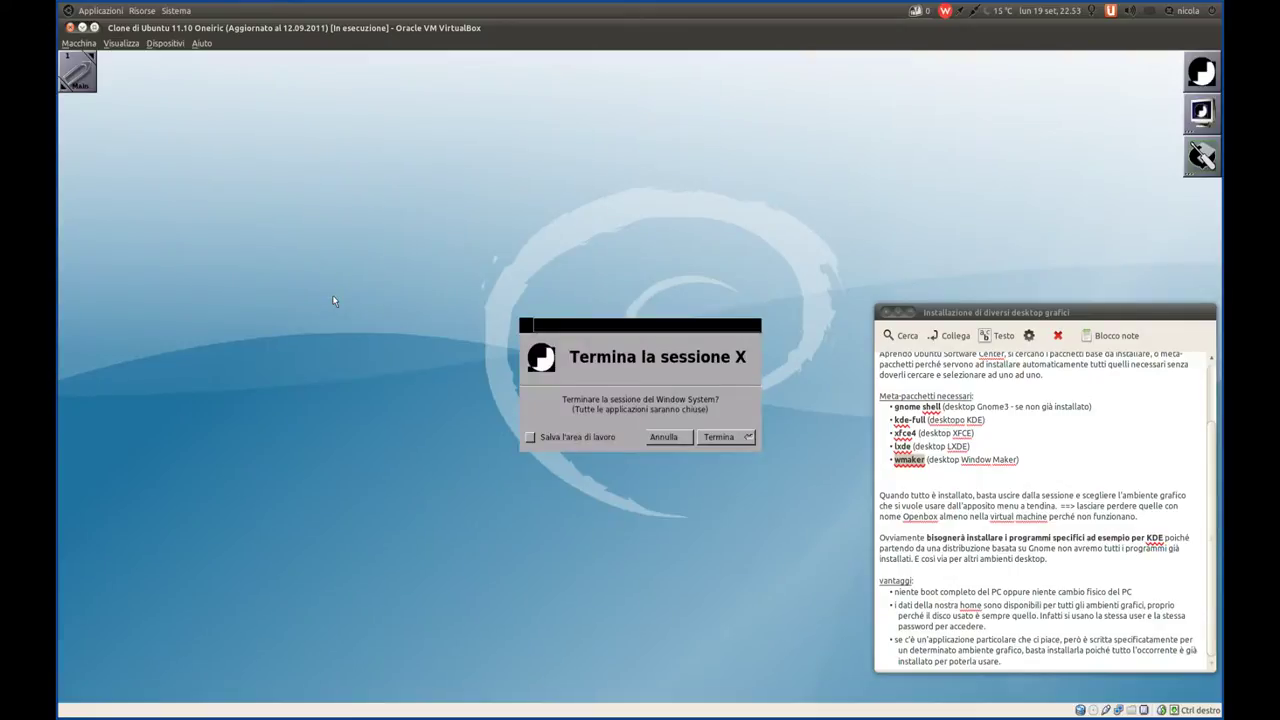
left_click(720, 437)
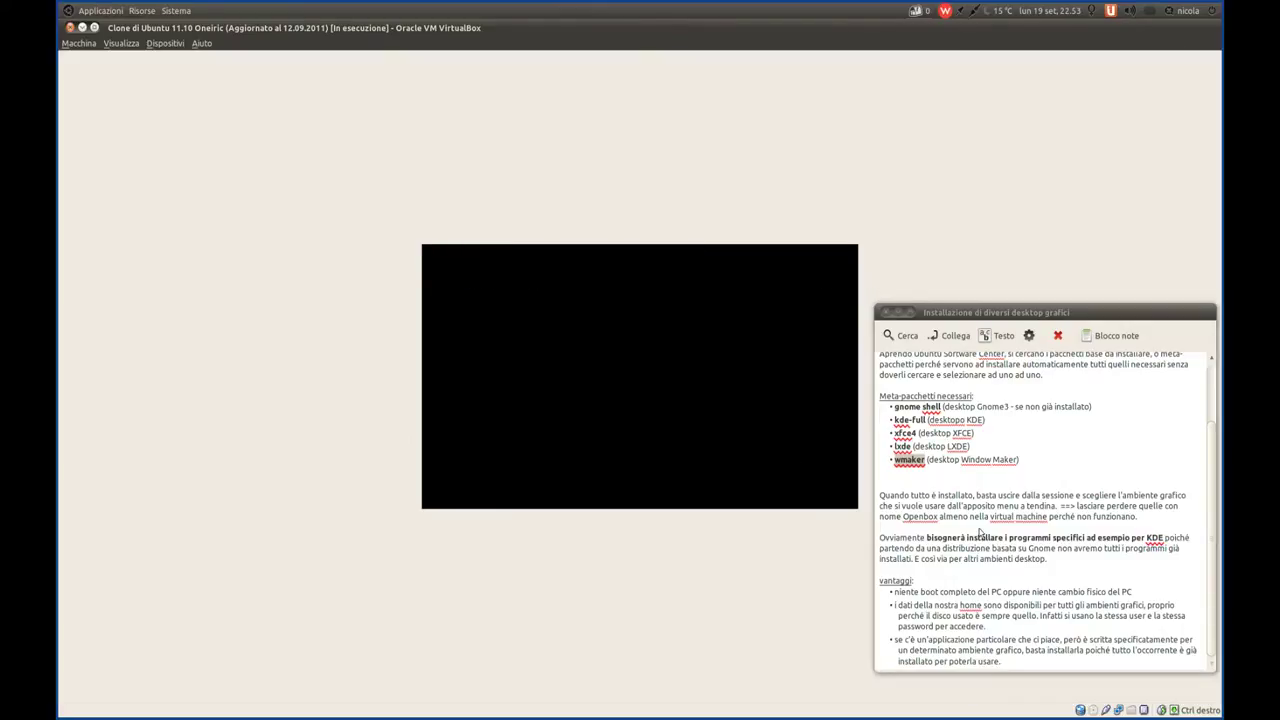
Step: Clear the "wmaker" highlight in the note, and view the list of desktop sessions offered at the login screen
left_click(981, 530)
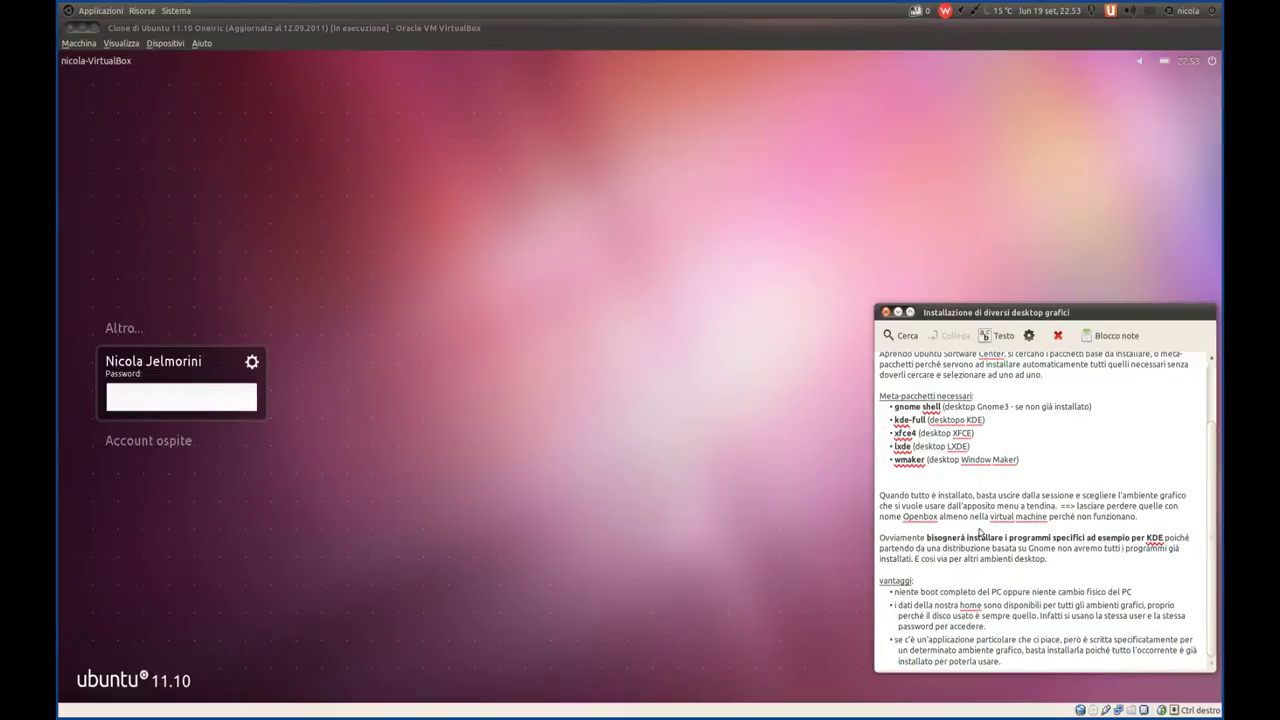
left_click(252, 361)
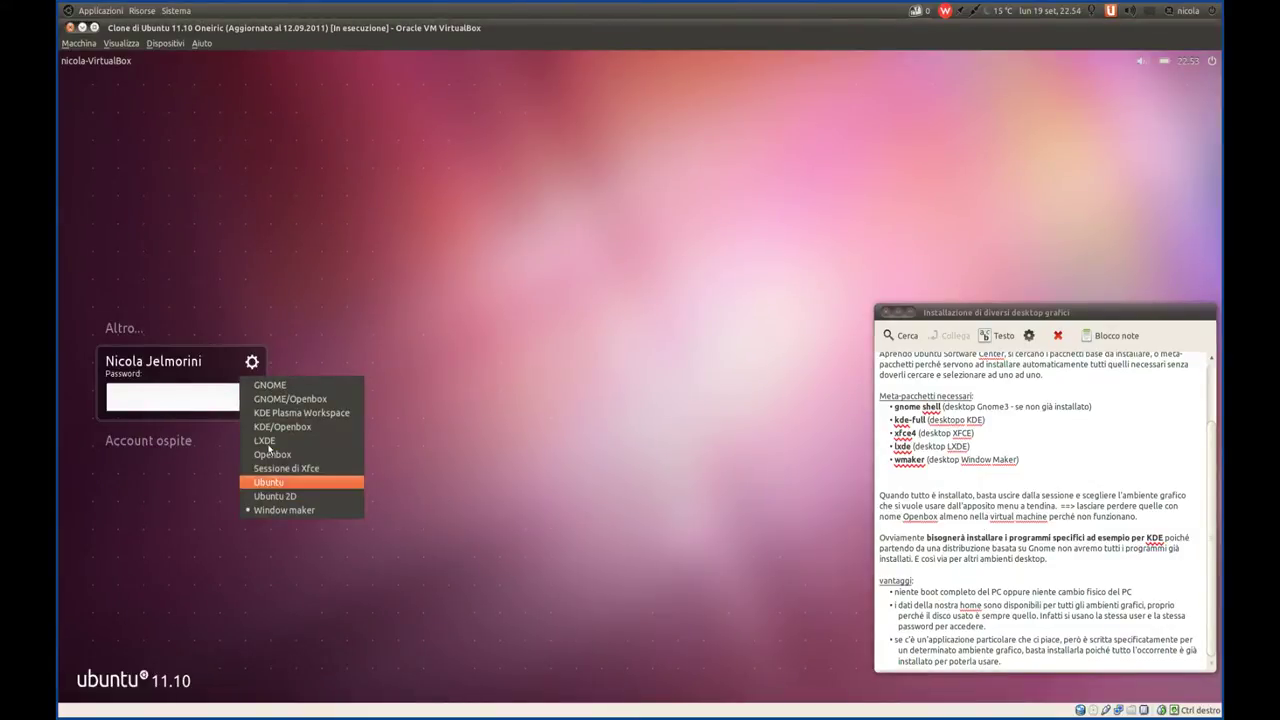
left_click(252, 361)
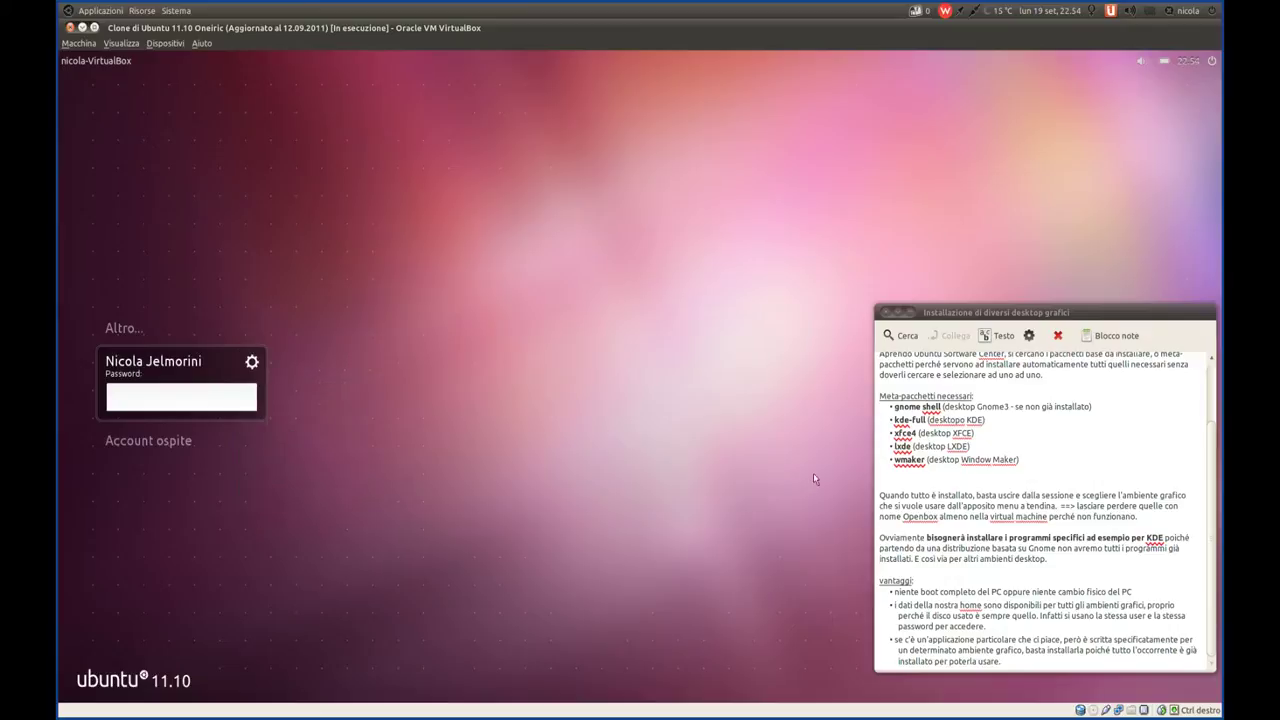
Step: Review the note and highlight each of the three points under "vantaggi" in turn, then return focus to the virtual machine window
left_click(943, 543)
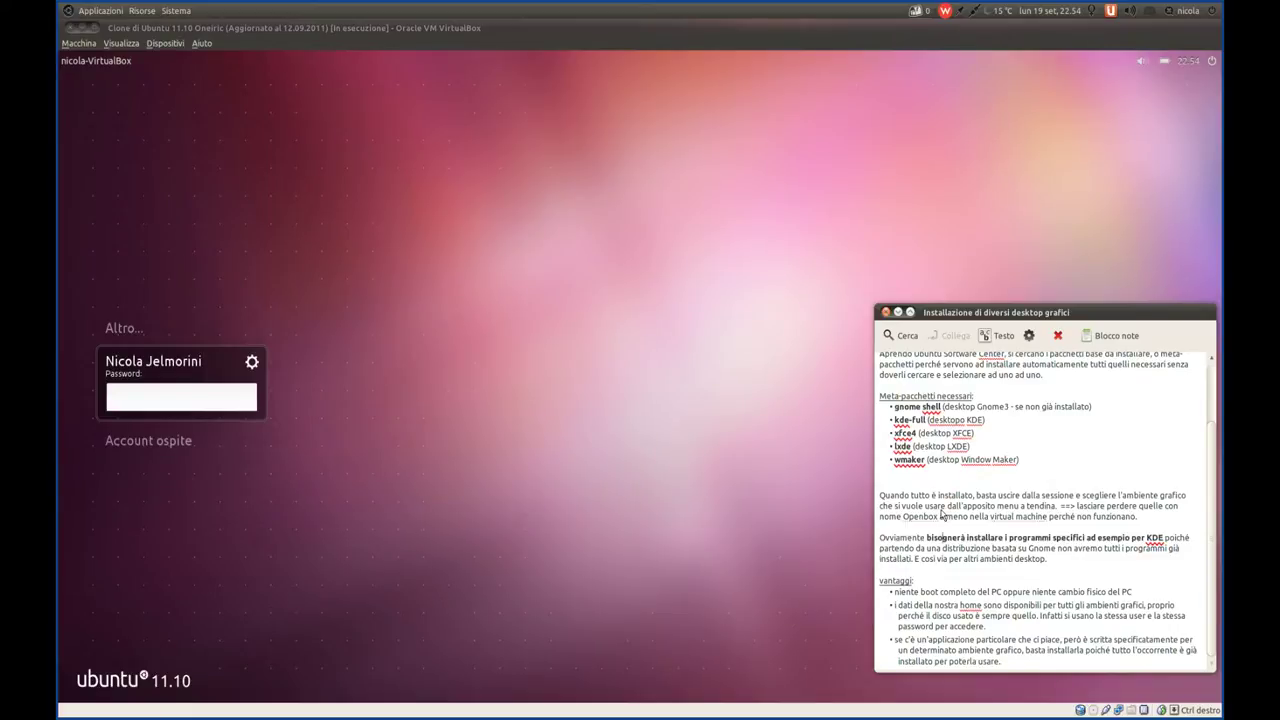
scroll(972, 430, "up", 3)
scroll(972, 440, "down", 3)
left_click_drag(1162, 597, 895, 601)
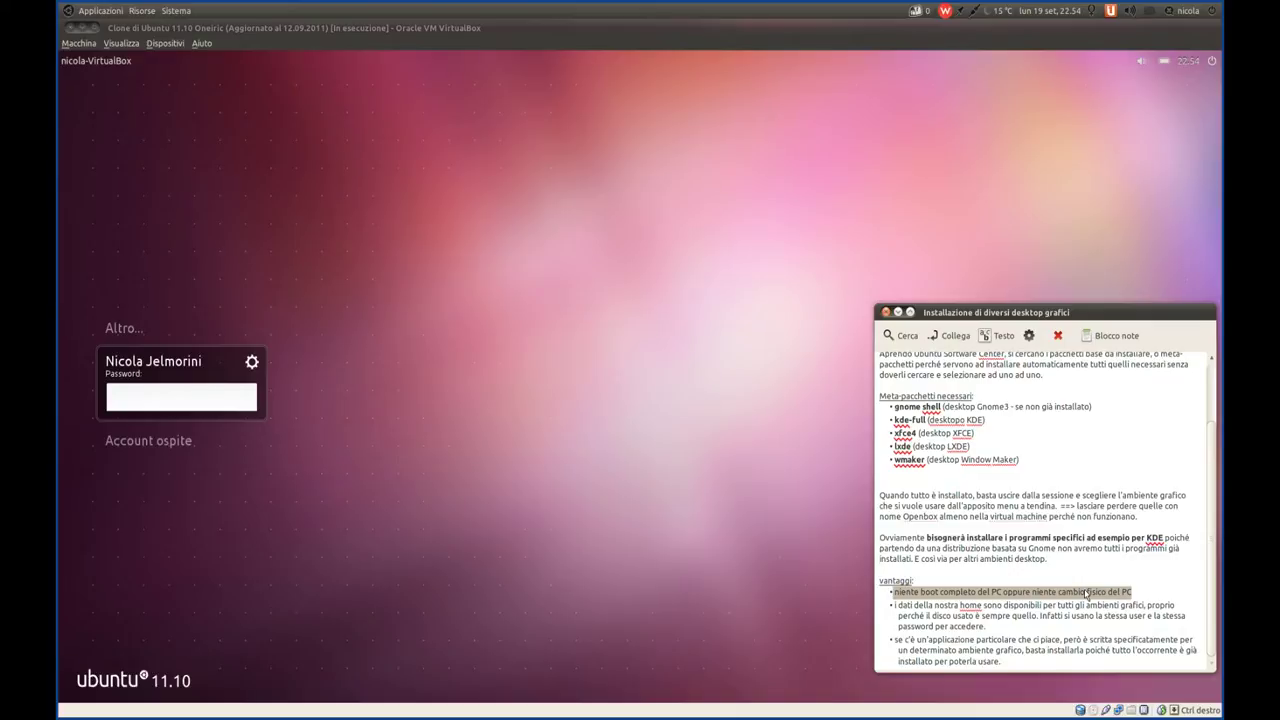
left_click(994, 630)
left_click_drag(994, 630, 893, 605)
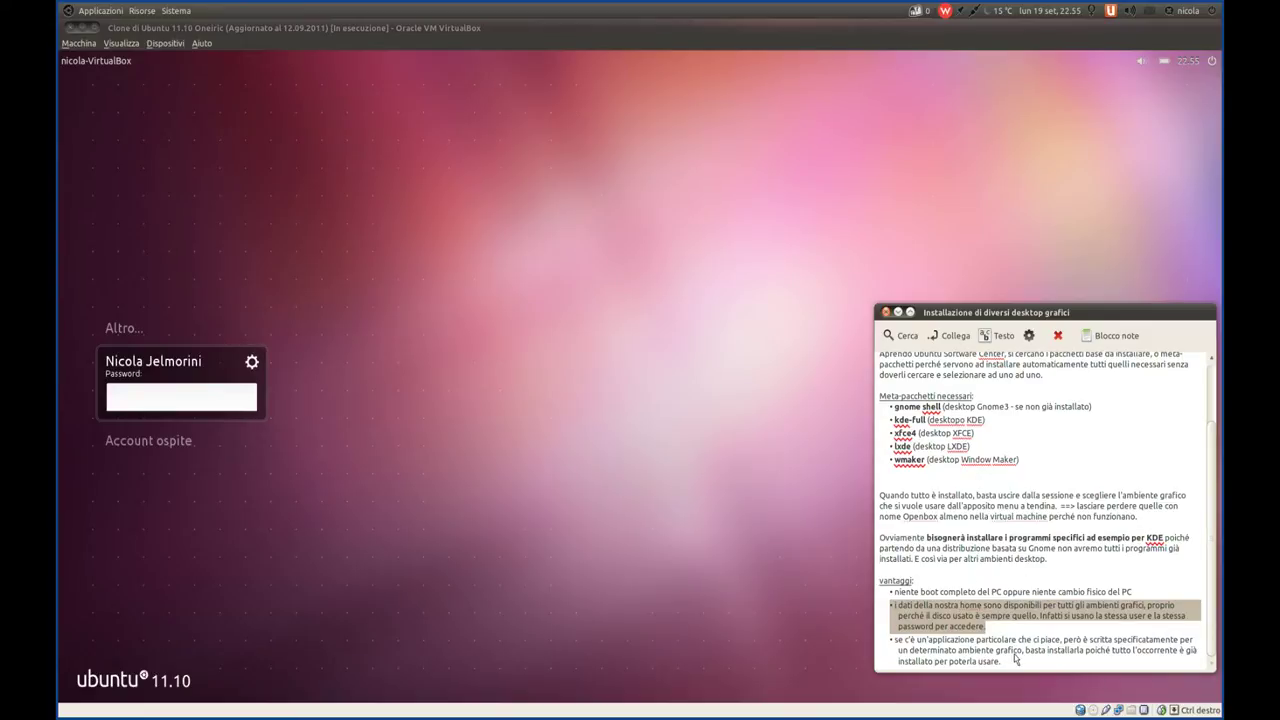
left_click_drag(1008, 664, 896, 642)
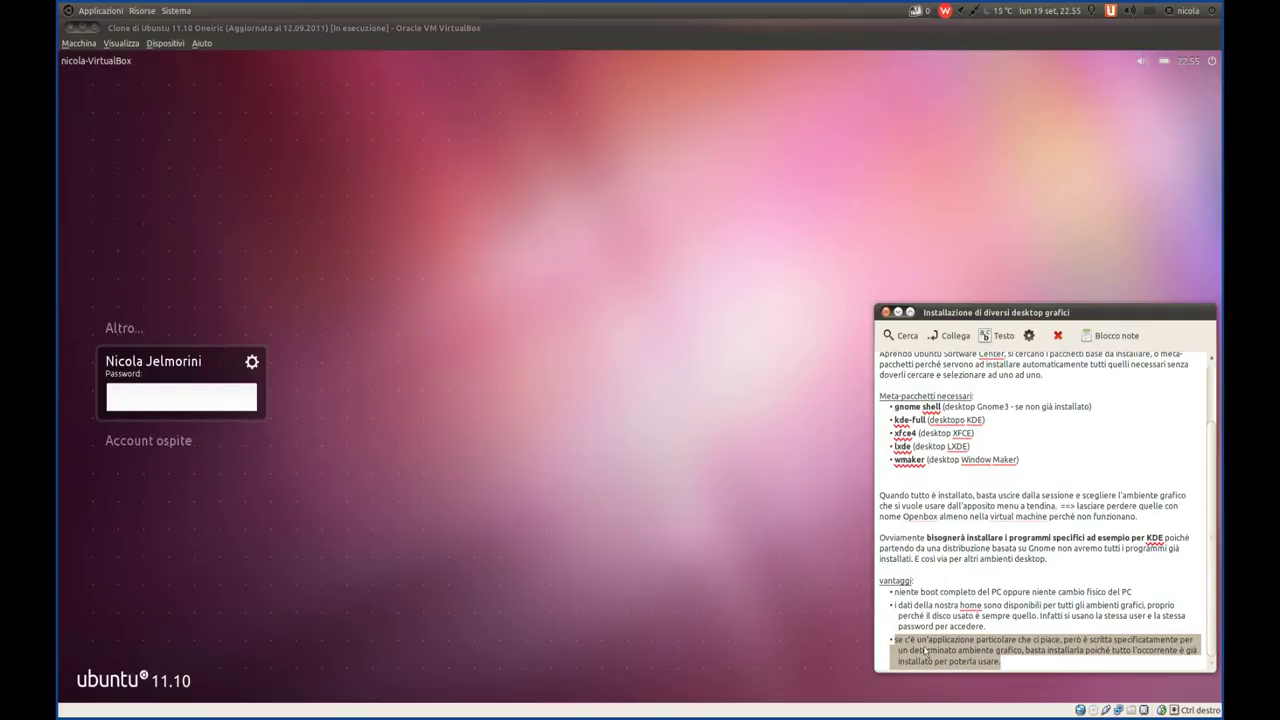
left_click(1025, 668)
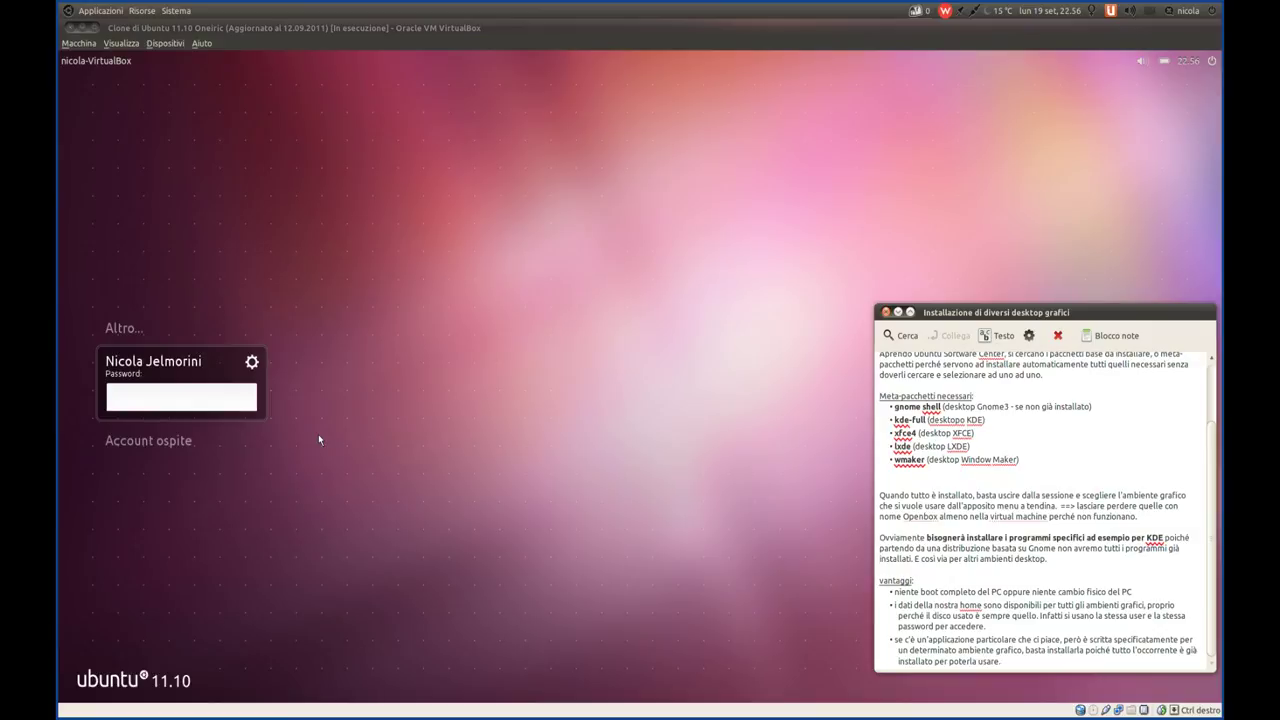
left_click(425, 28)
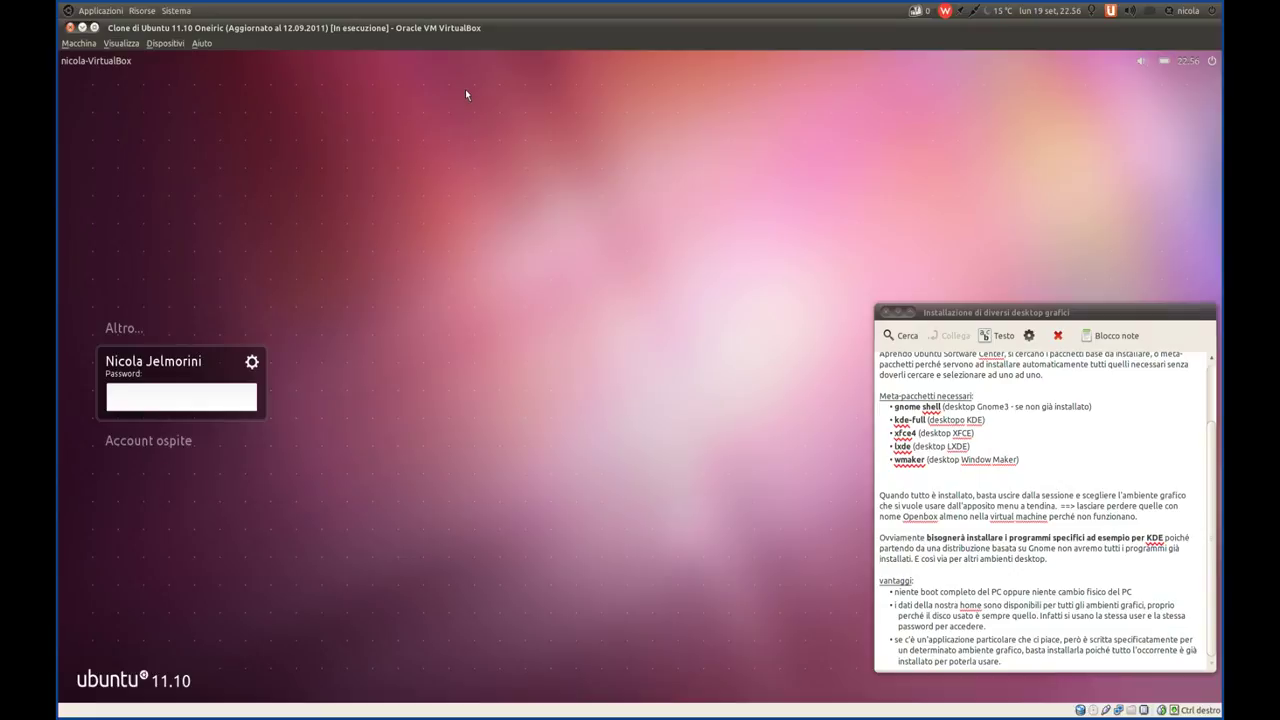